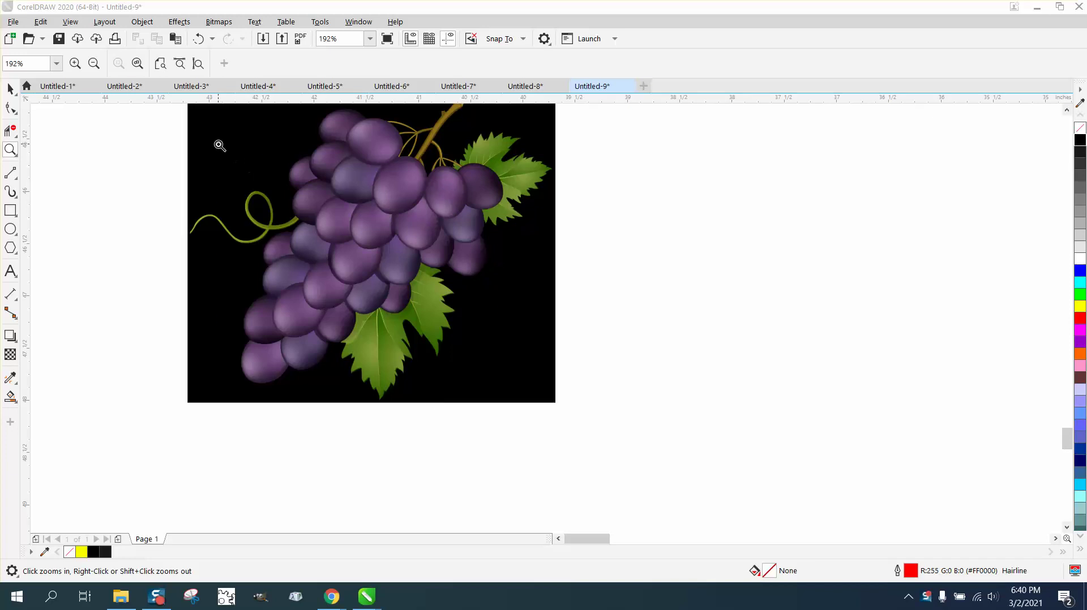
- Zoom in, zoom out to see all artwork, then frame the grayscale bitmap and traced grapes
drag(220, 147, 498, 324)
right_click(485, 304)
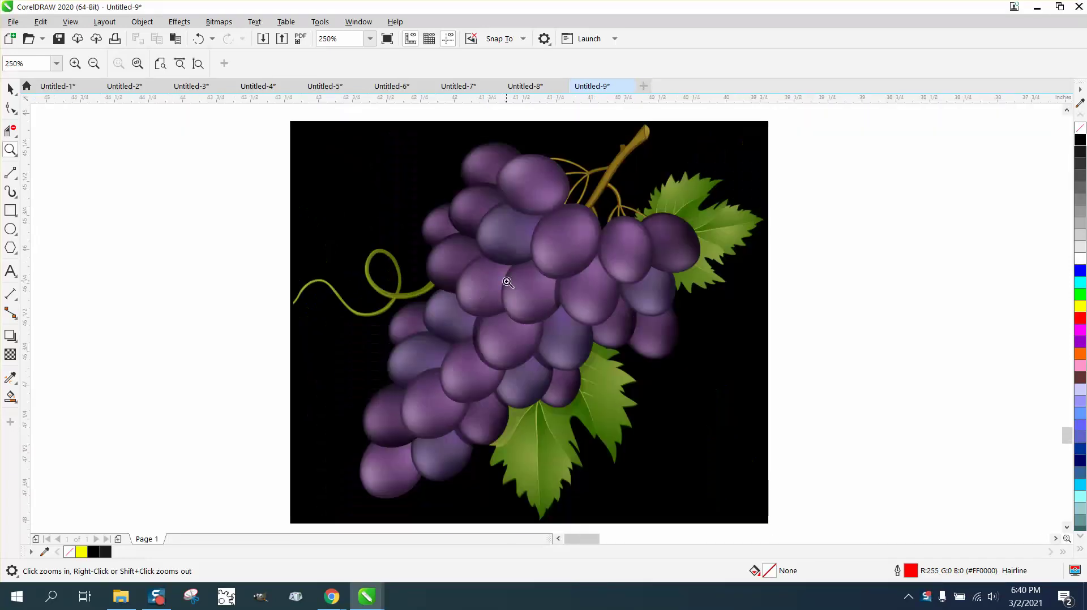
right_click(487, 280)
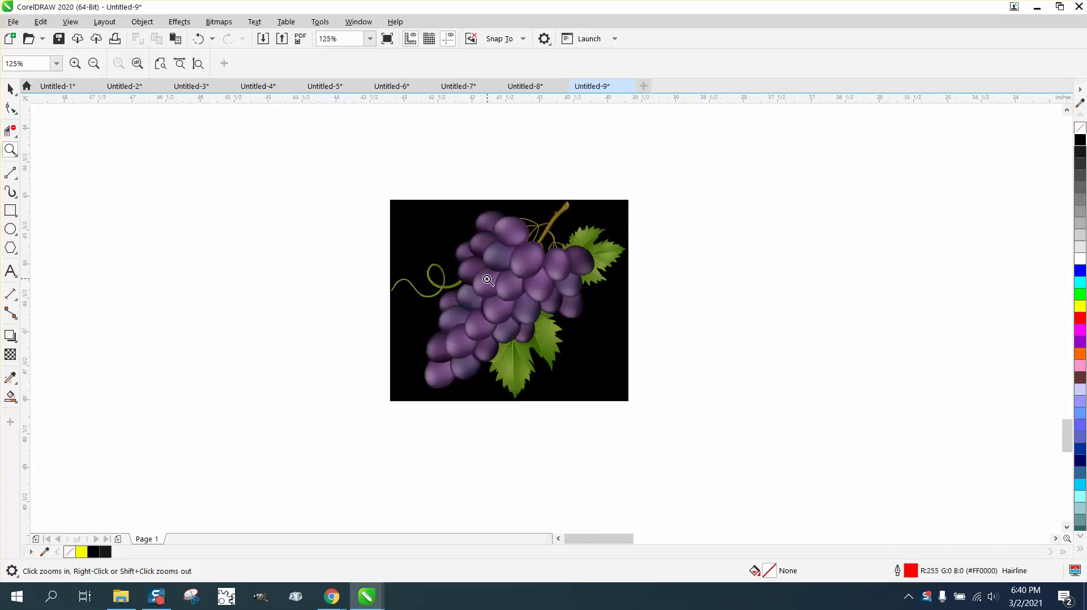
right_click(487, 280)
right_click(487, 280)
right_click(487, 280)
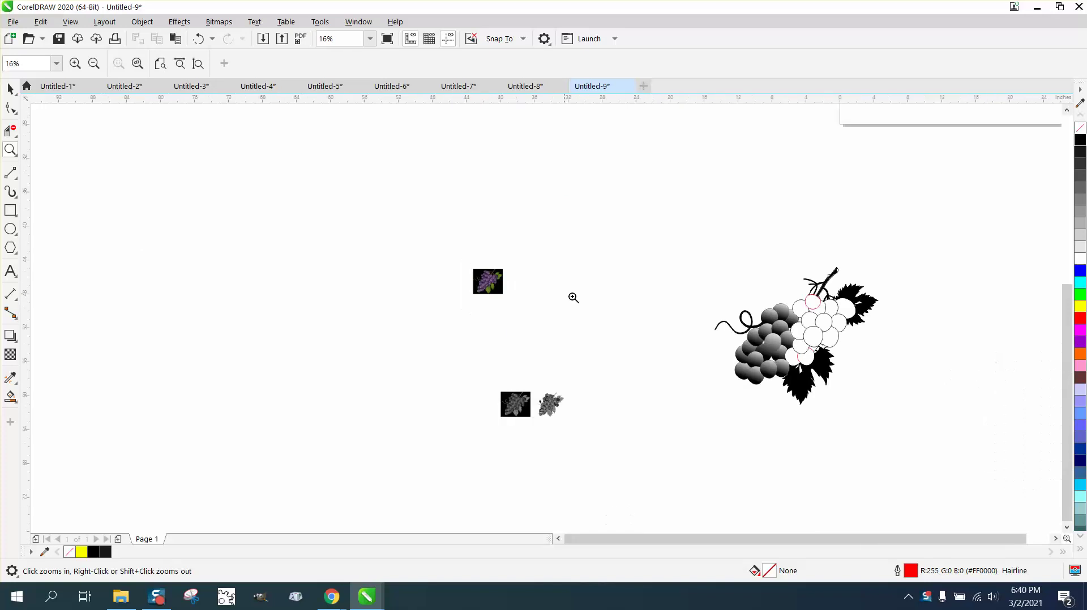
drag(484, 388, 578, 432)
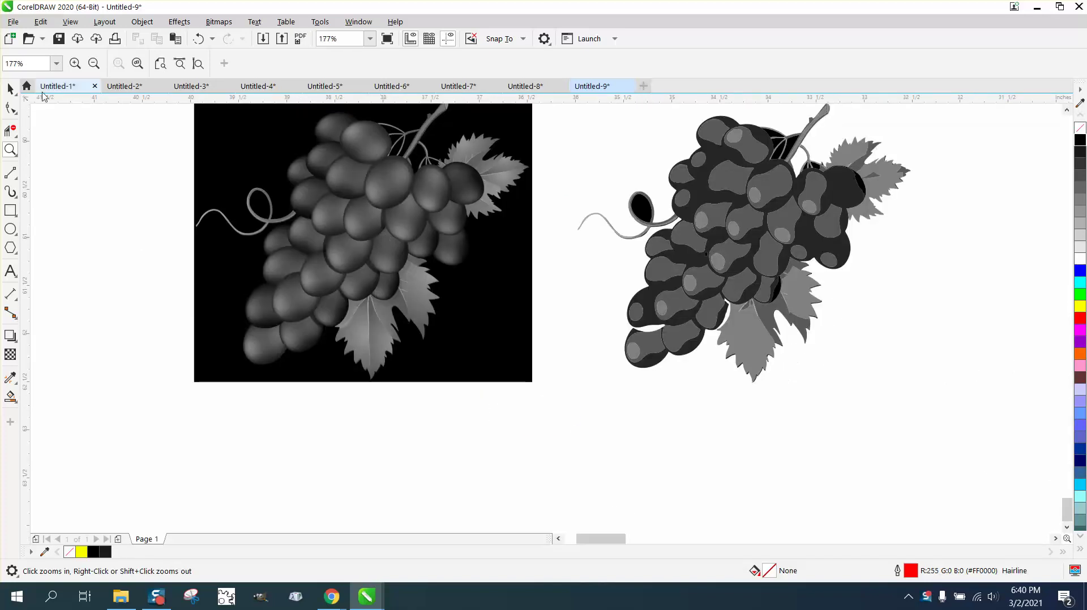
- Shift the grayscale grape bitmap and the traced grape group slightly left
click(10, 89)
click(320, 163)
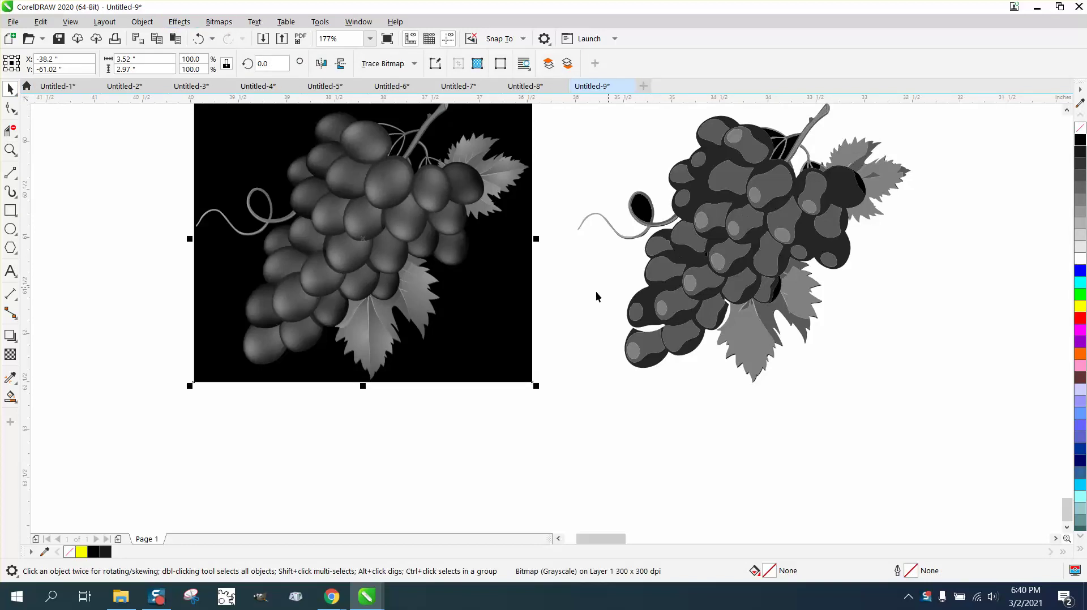
drag(510, 283, 413, 304)
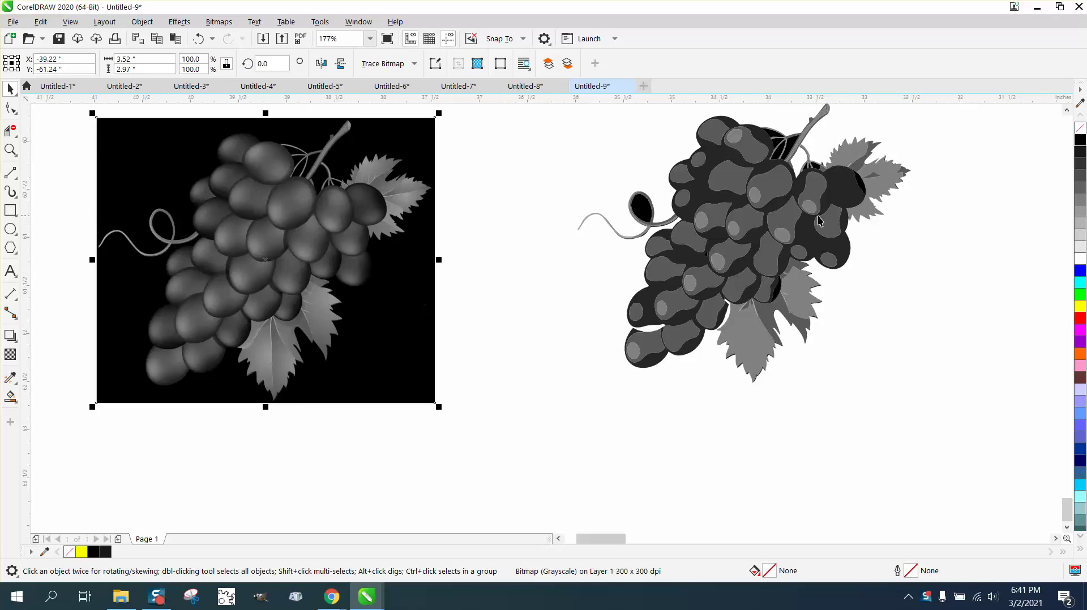
mouse_move(820, 221)
mouse_down()
mouse_move(768, 230)
mouse_move(762, 254)
mouse_up()
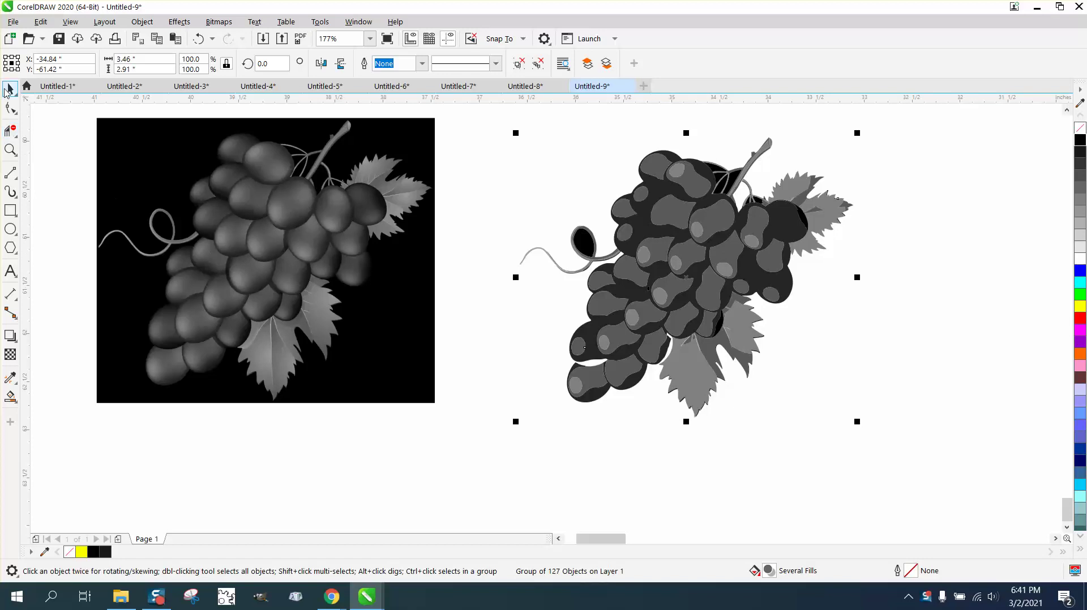
- Ungroup the traced grape artwork and marquee-select all its pieces
click(142, 21)
mouse_move(204, 245)
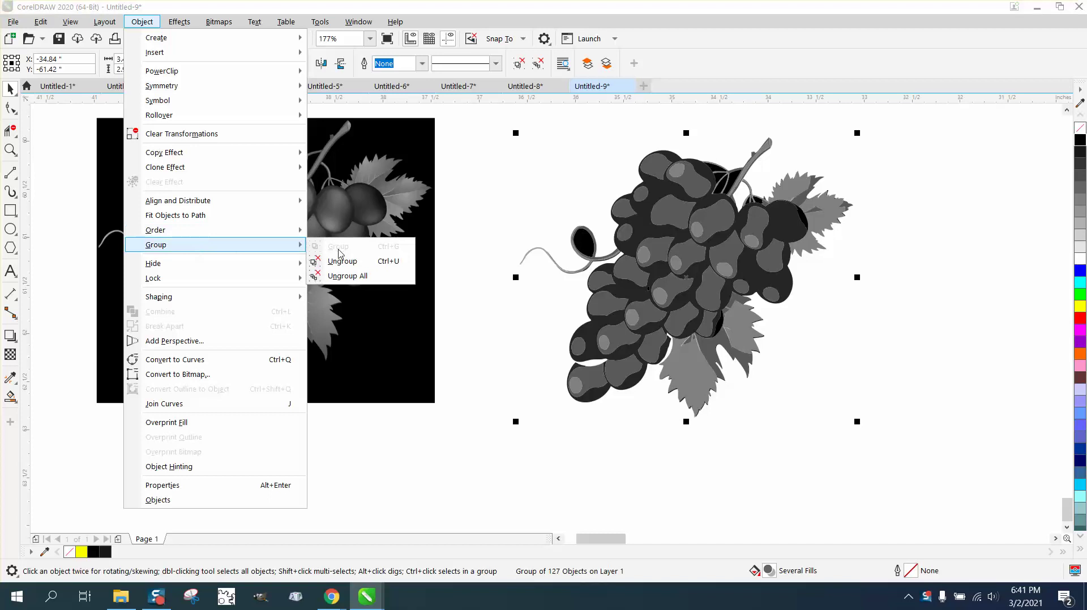
click(340, 259)
click(537, 176)
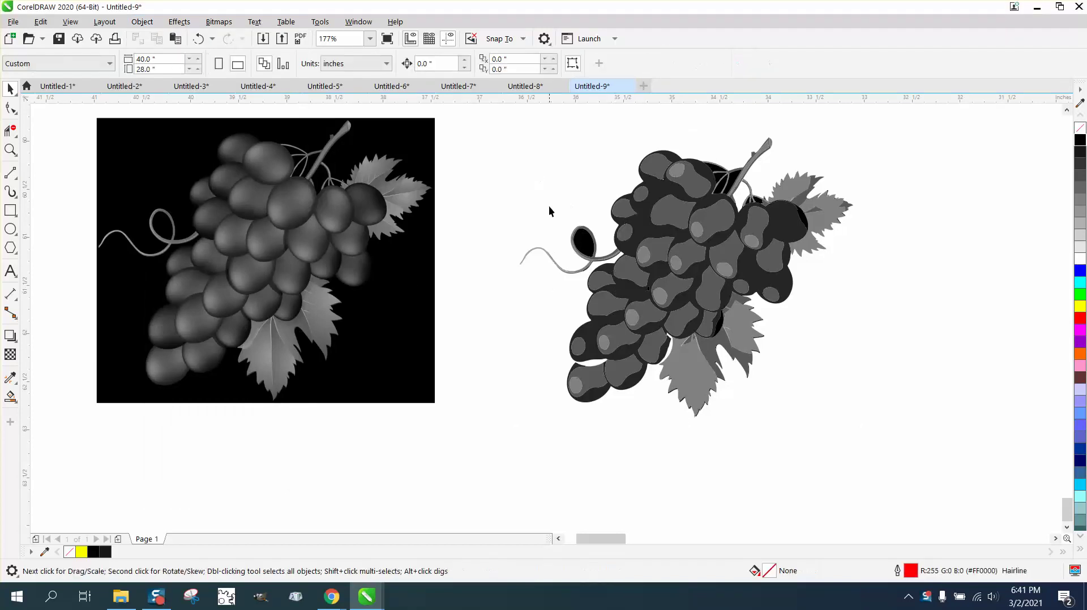
drag(529, 171, 951, 453)
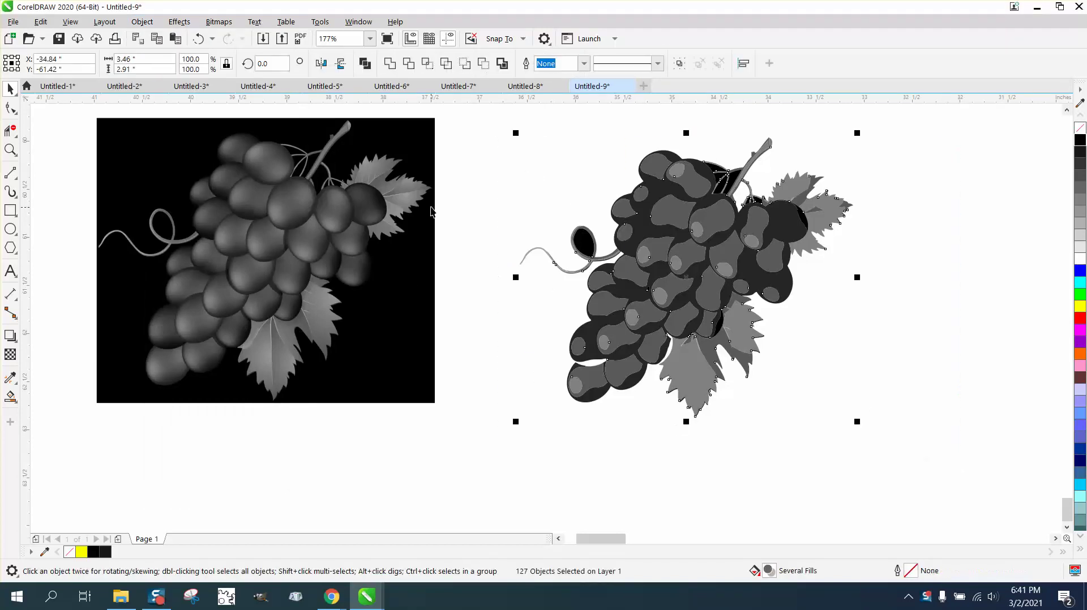
scroll(446, 194, down, 3)
- Set the nudge distance to 5 inches and shift the first four leaf pieces right
click(445, 194)
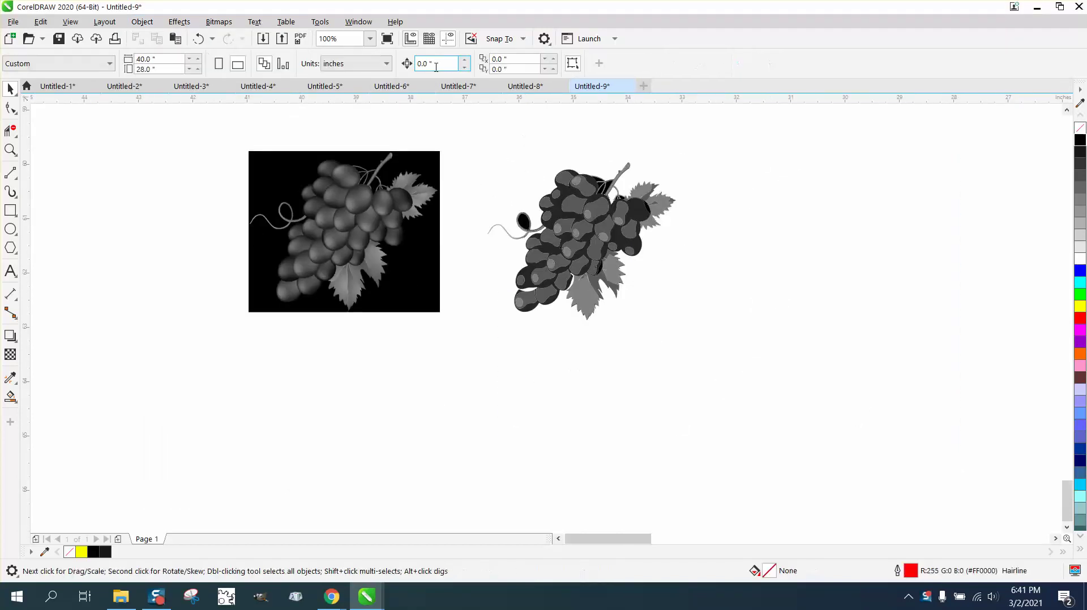
text(5)
click(660, 206)
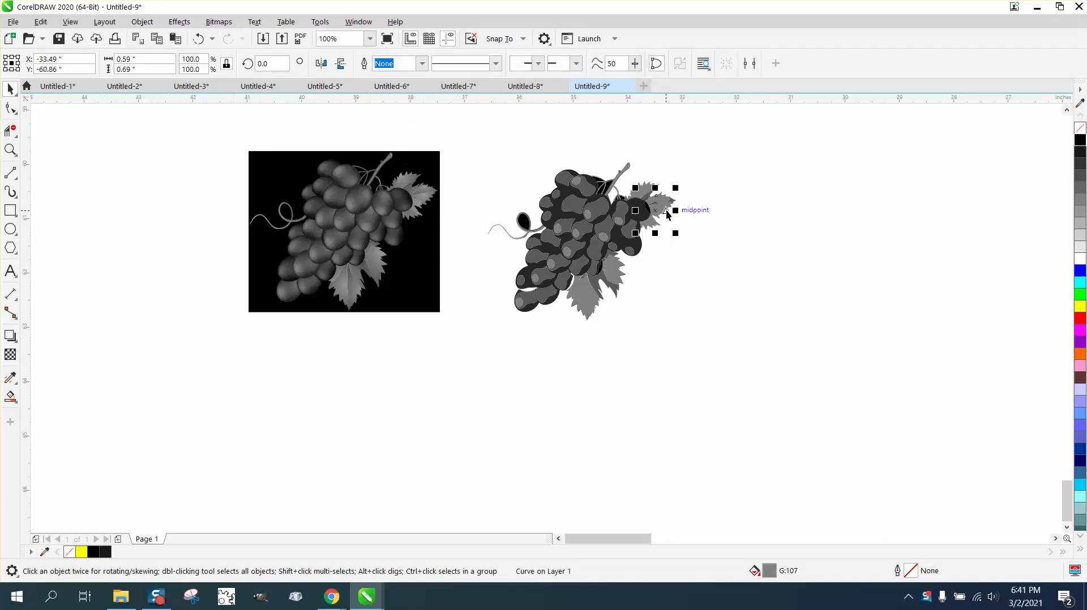
key(Right)
click(662, 207)
key(Right)
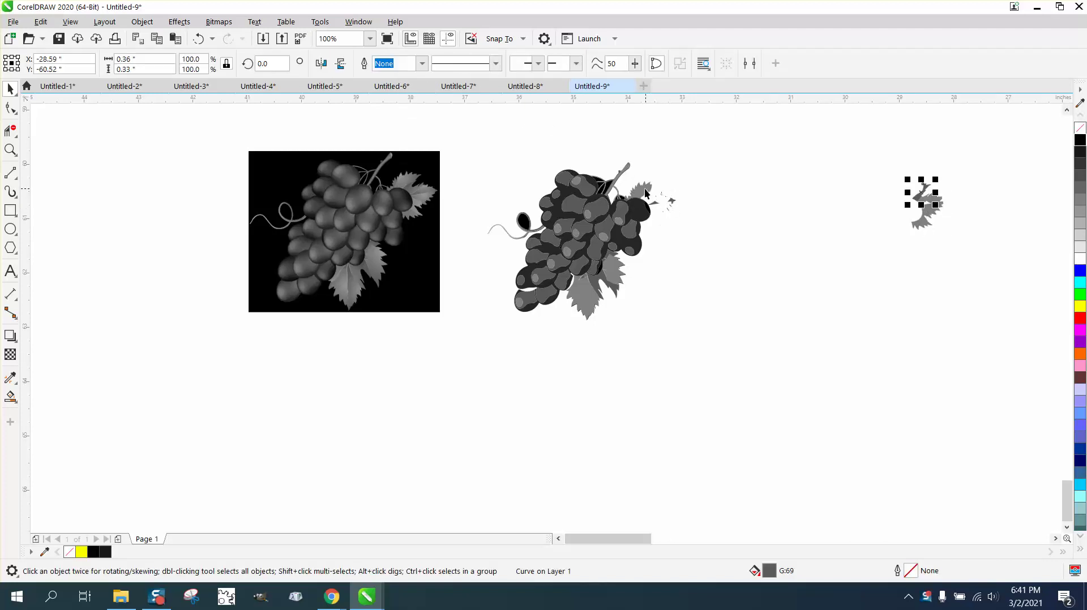
click(645, 189)
key(Right)
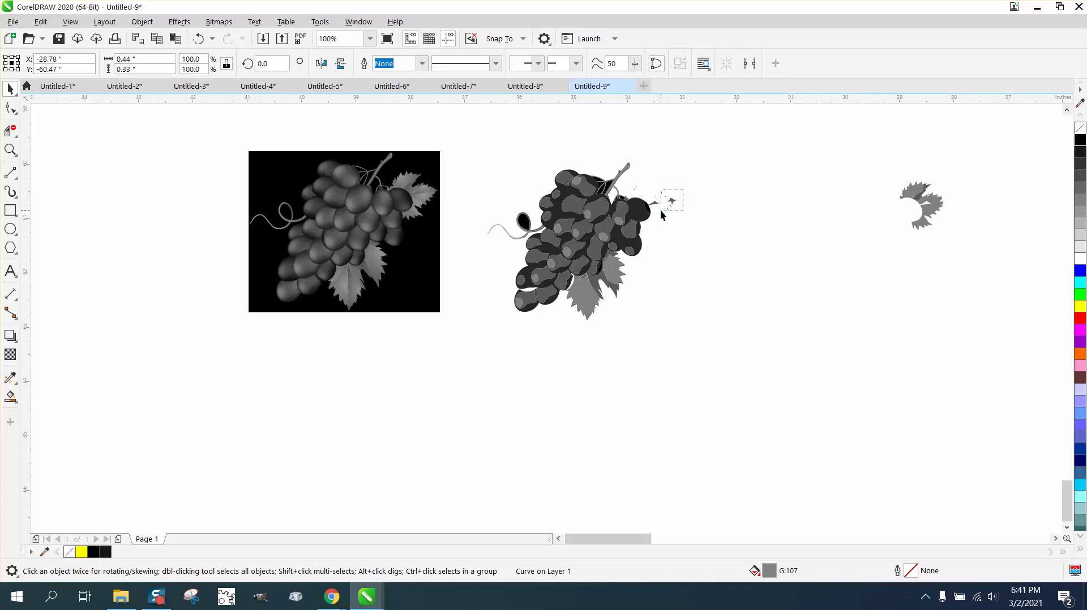
click(660, 210)
key(Right)
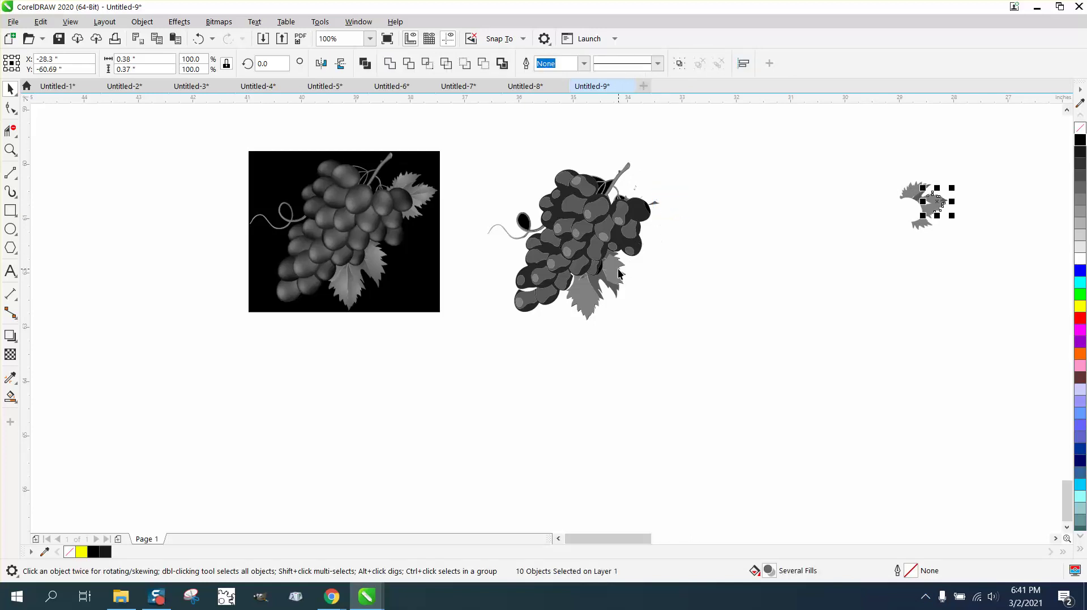
- Shift four more leaf pieces, including the larger lower leaf, 5 inches right
click(618, 272)
key(Right)
click(614, 277)
key(Right)
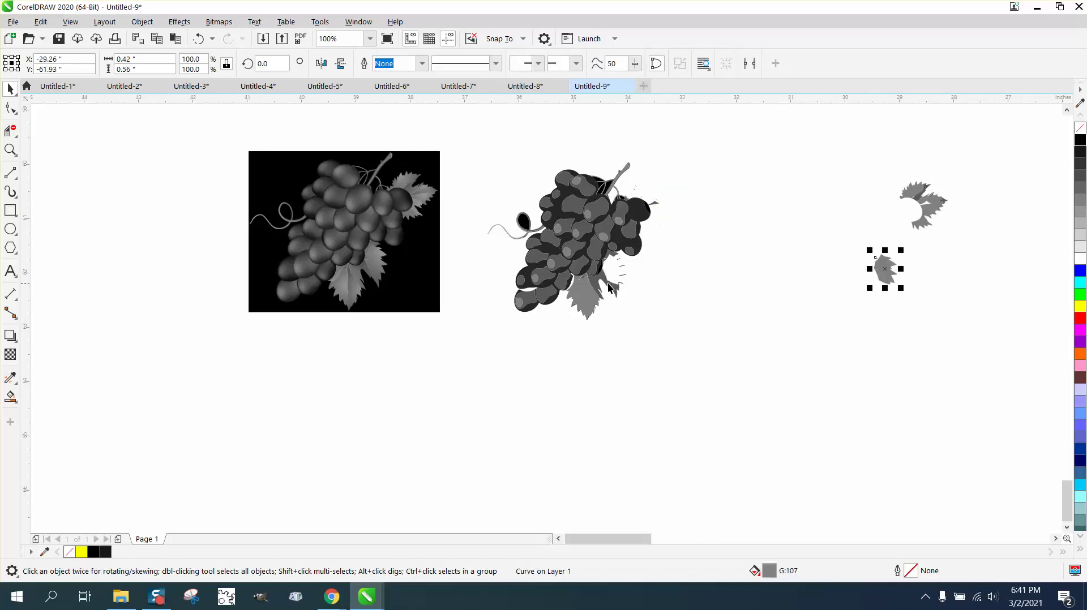
click(608, 287)
key(Right)
click(591, 291)
key(Right)
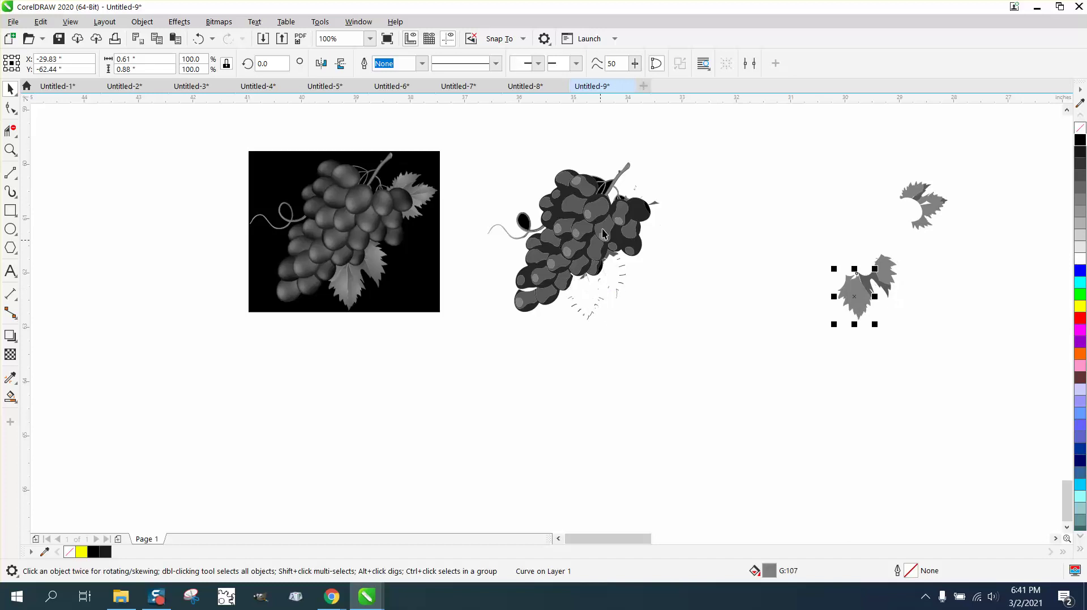
- Move the grape stem, its branch and the small dark tip 5 inches right
click(627, 168)
key(Right)
click(626, 175)
key(Right)
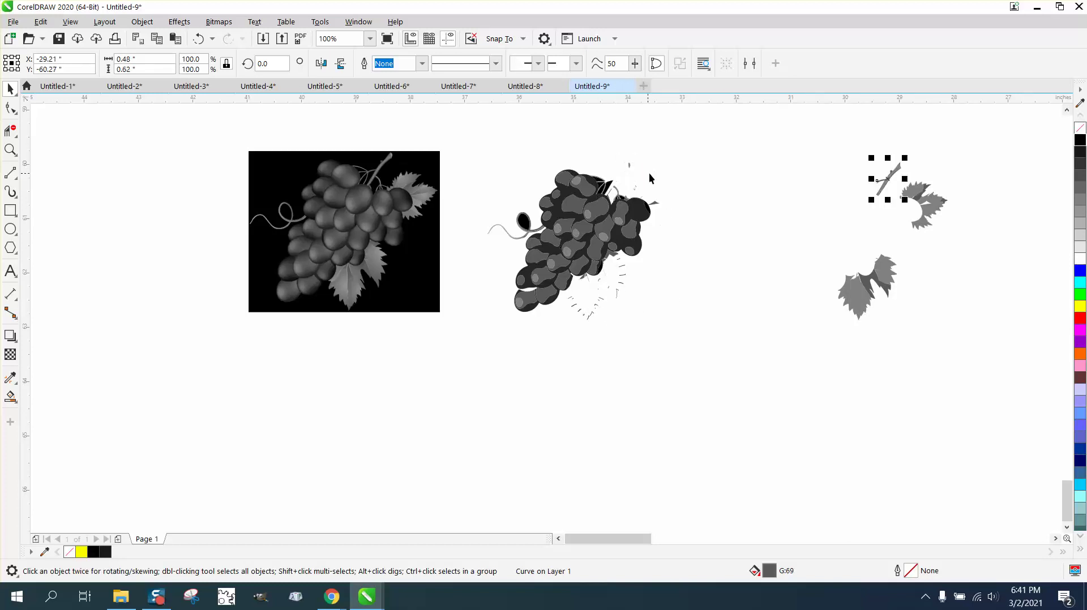
click(656, 205)
key(Right)
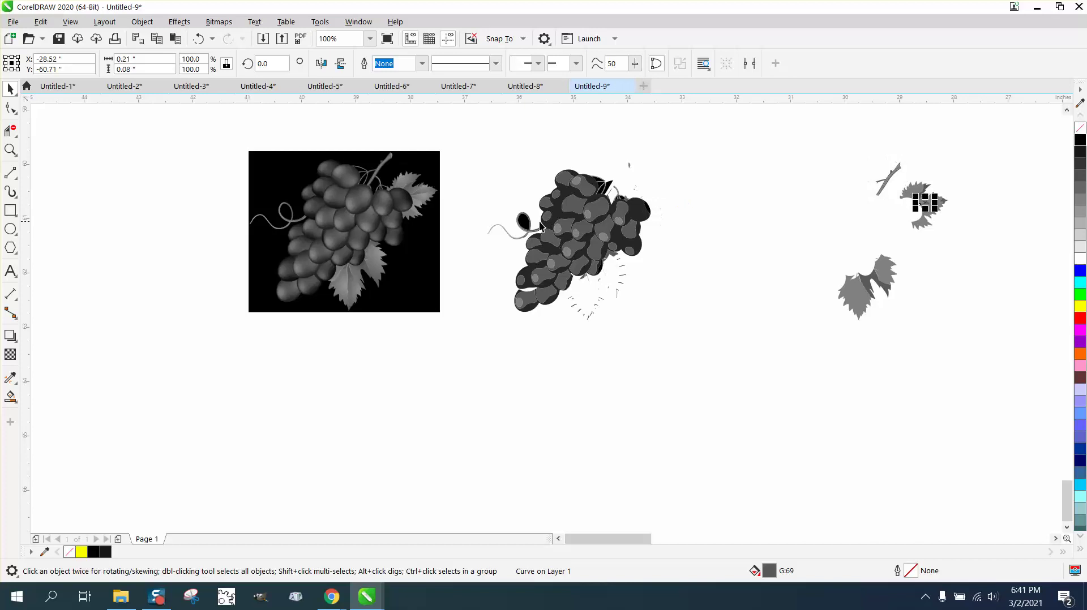
- Move the tendril loops, small tendril curves and dark grape-bunch shape 5 inches right
click(527, 224)
key(Delete)
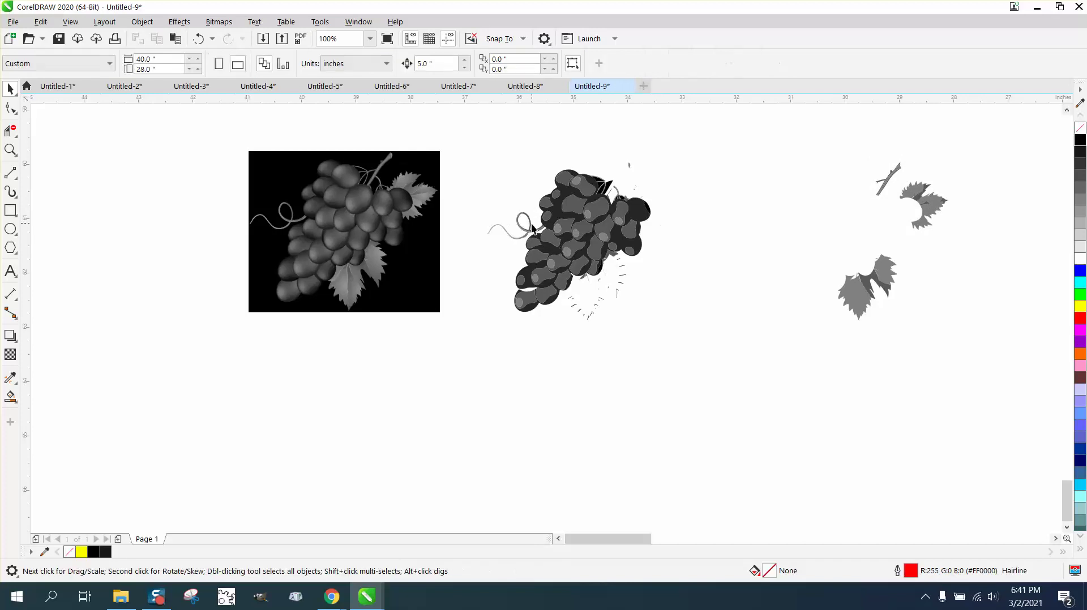
click(531, 223)
key(ctrl+r)
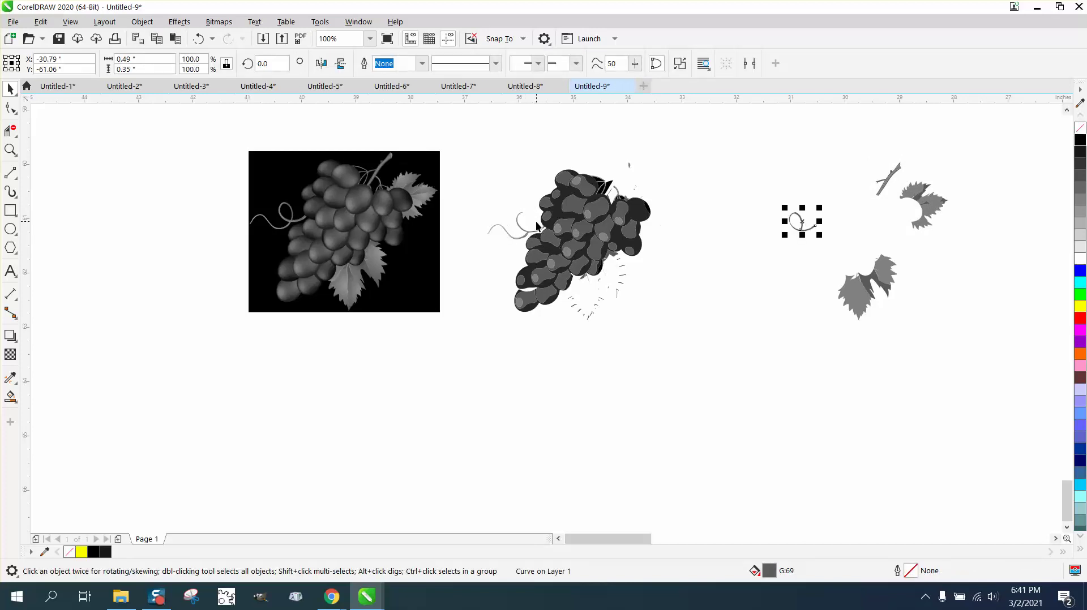
click(520, 228)
key(ctrl+r)
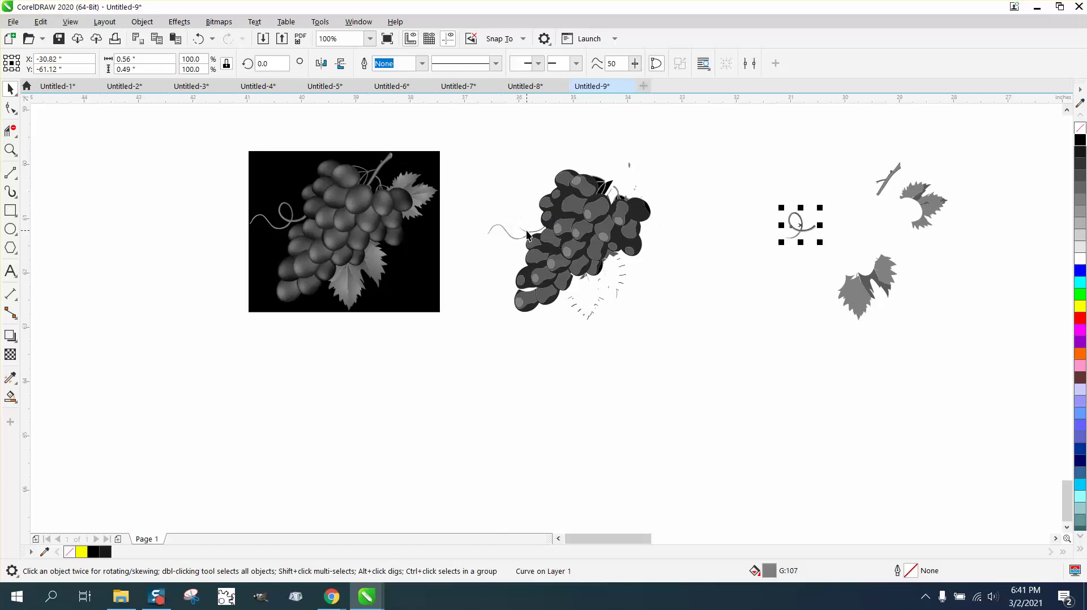
click(527, 238)
key(ctrl+r)
click(524, 241)
key(ctrl+r)
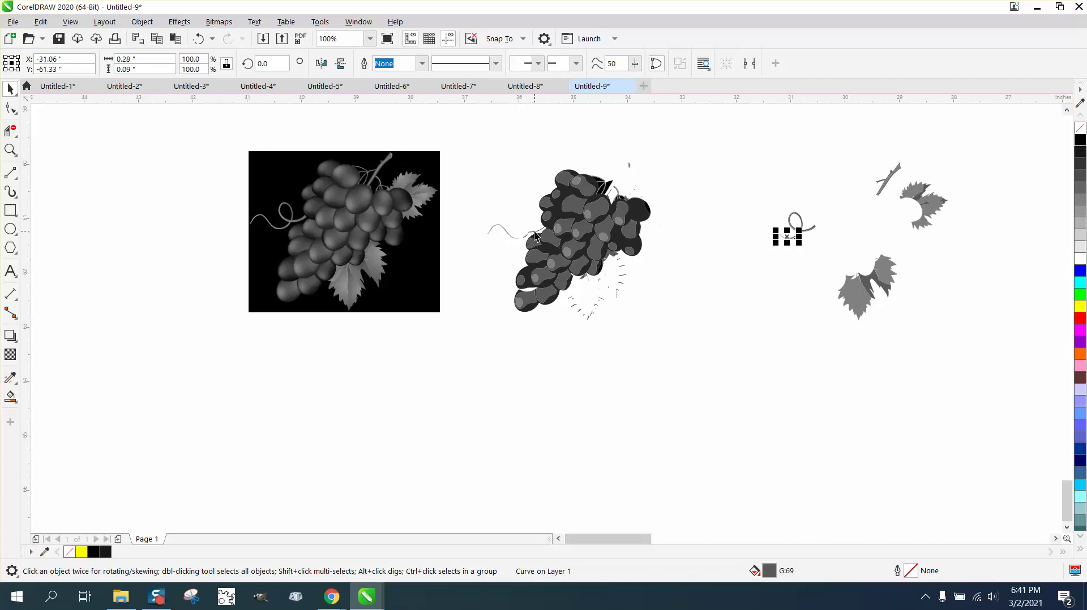
click(535, 236)
key(ctrl+r)
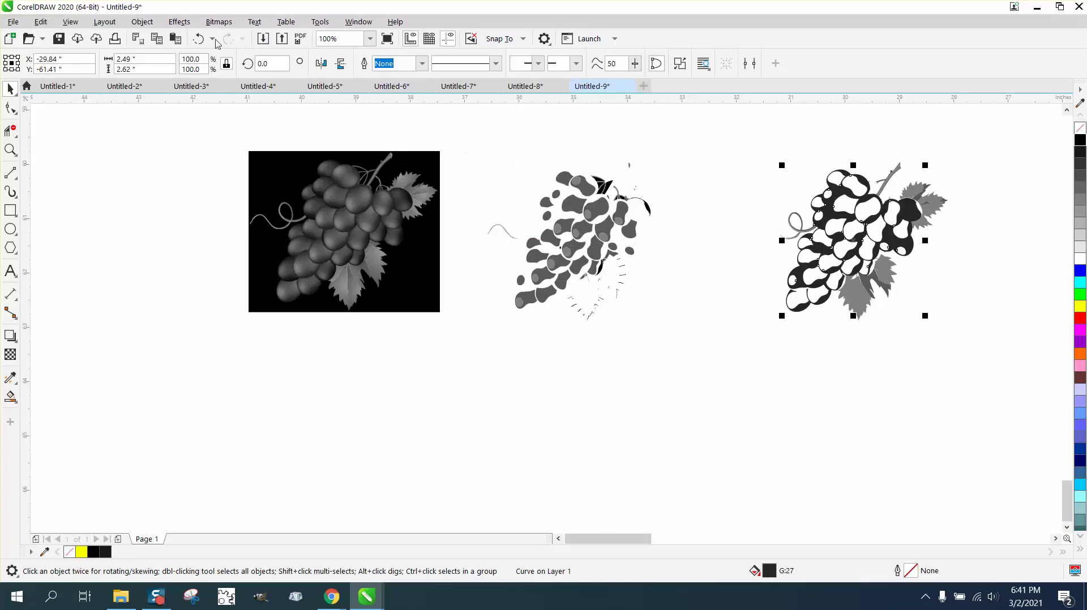
- Undo the dark grape shape's move and shift two more tendril pieces 5 inches right
click(198, 39)
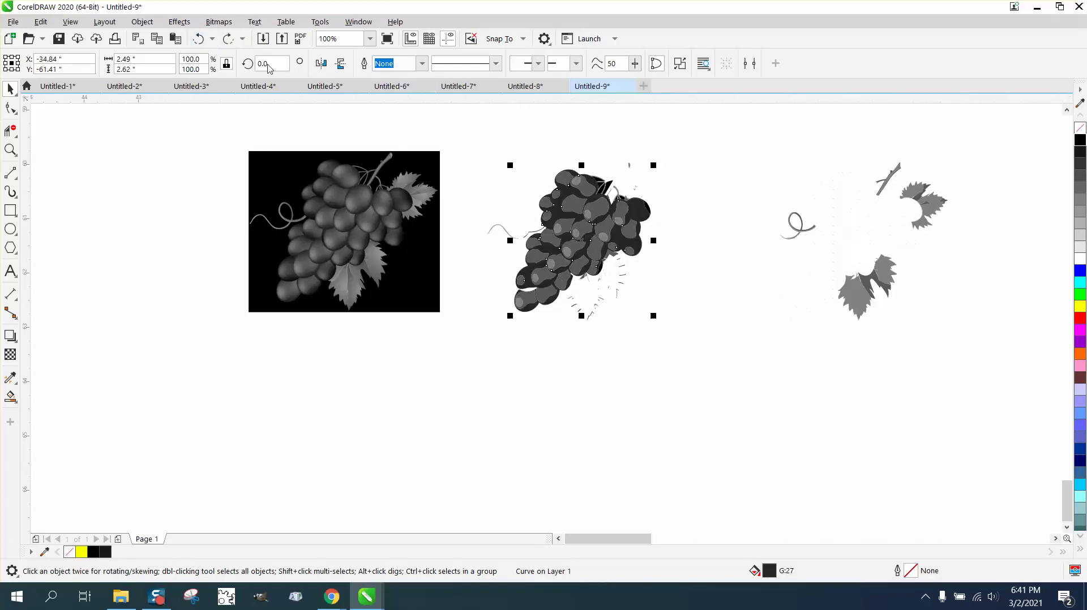
click(492, 219)
key(ctrl+r)
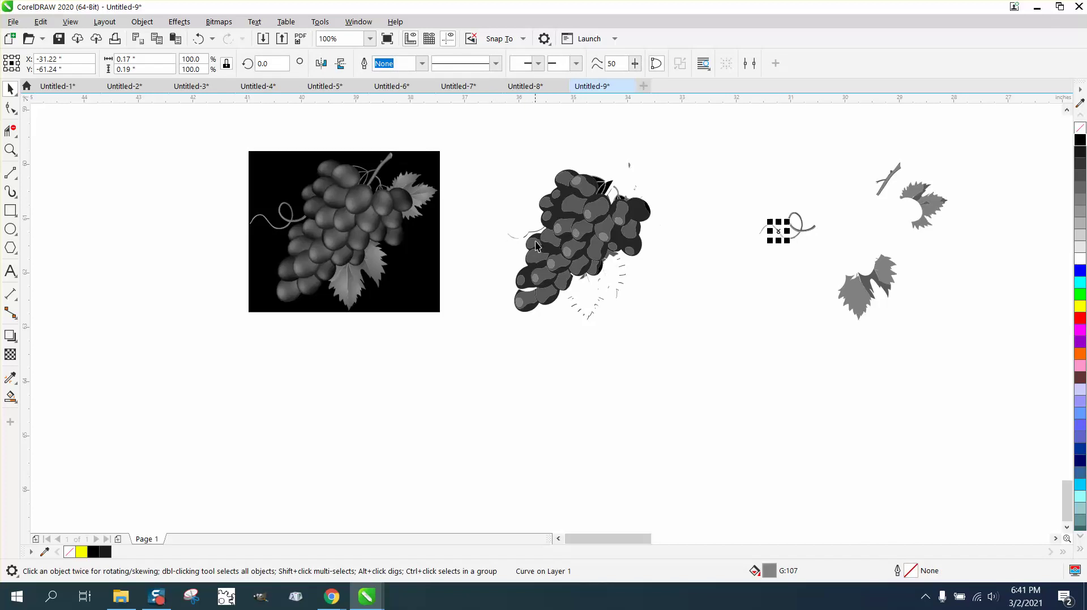
click(512, 236)
key(ctrl+r)
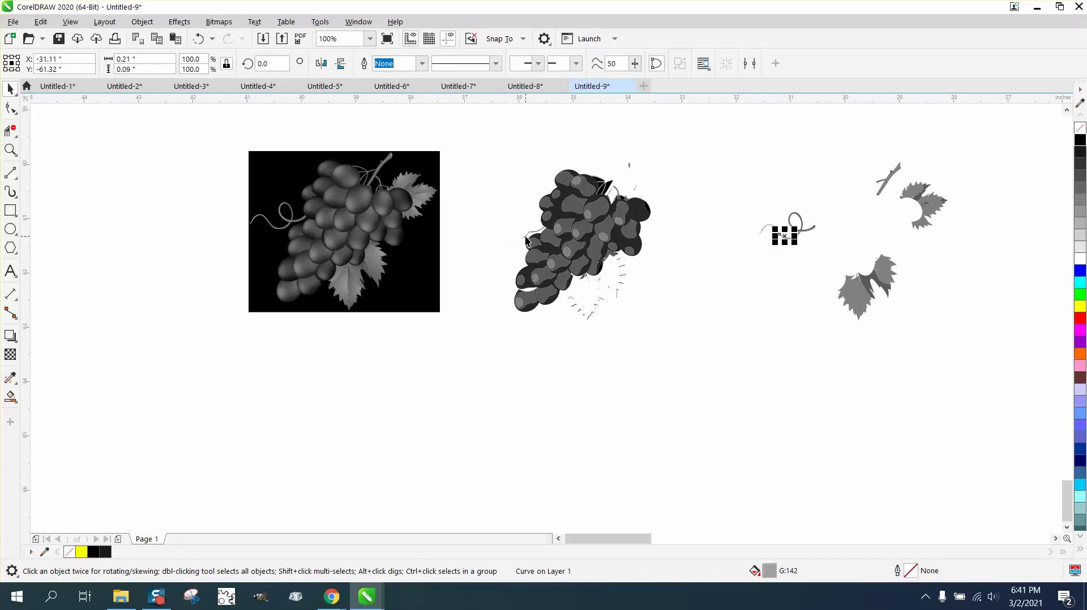
- Move the dark grape-bunch shape 5 inches right and 5 inches down, then zoom out
click(527, 240)
key(ctrl+r)
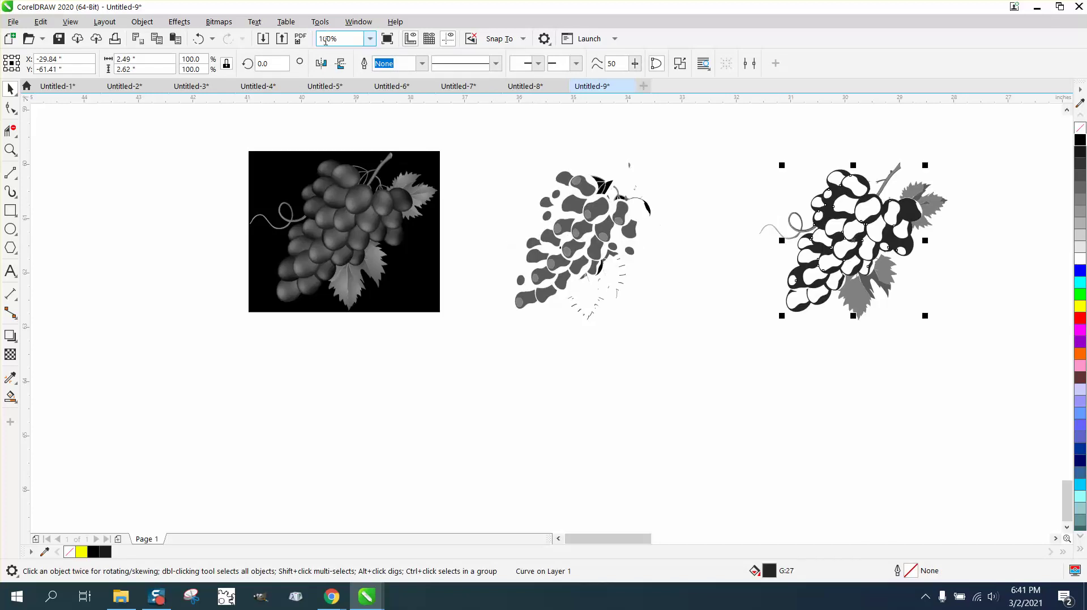
key(Down)
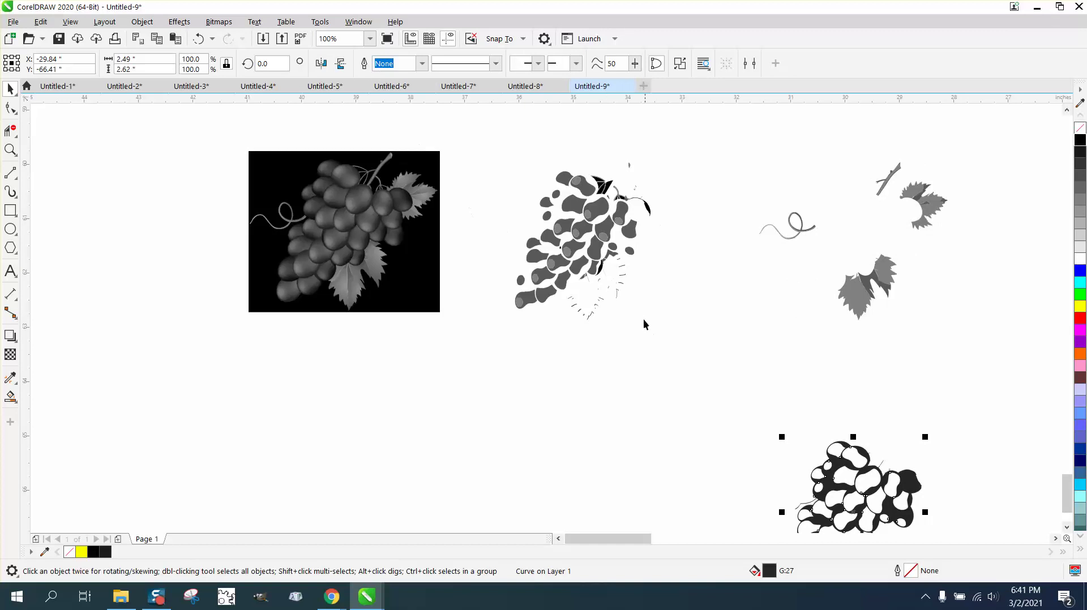
scroll(644, 322, down, 2)
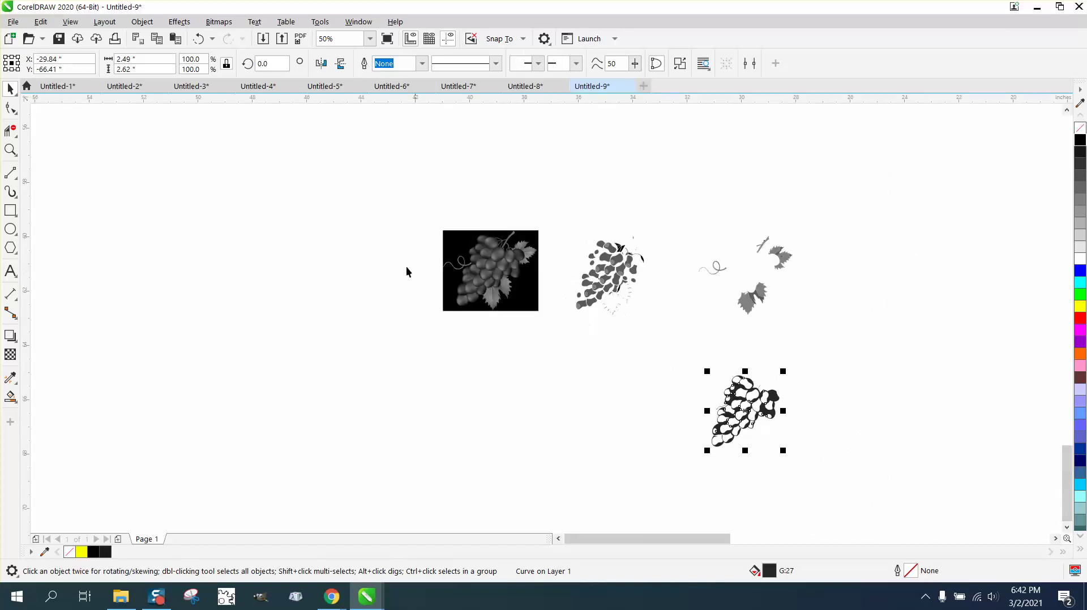
click(10, 150)
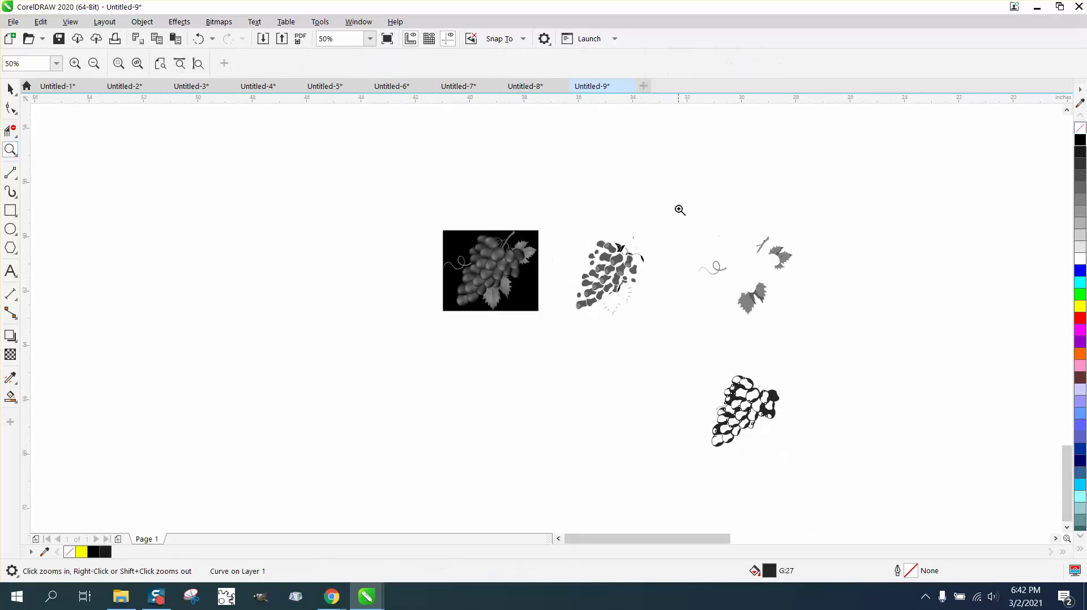
- Zoom in closely on the separated gray leaves, stem and tendril
drag(679, 209, 899, 336)
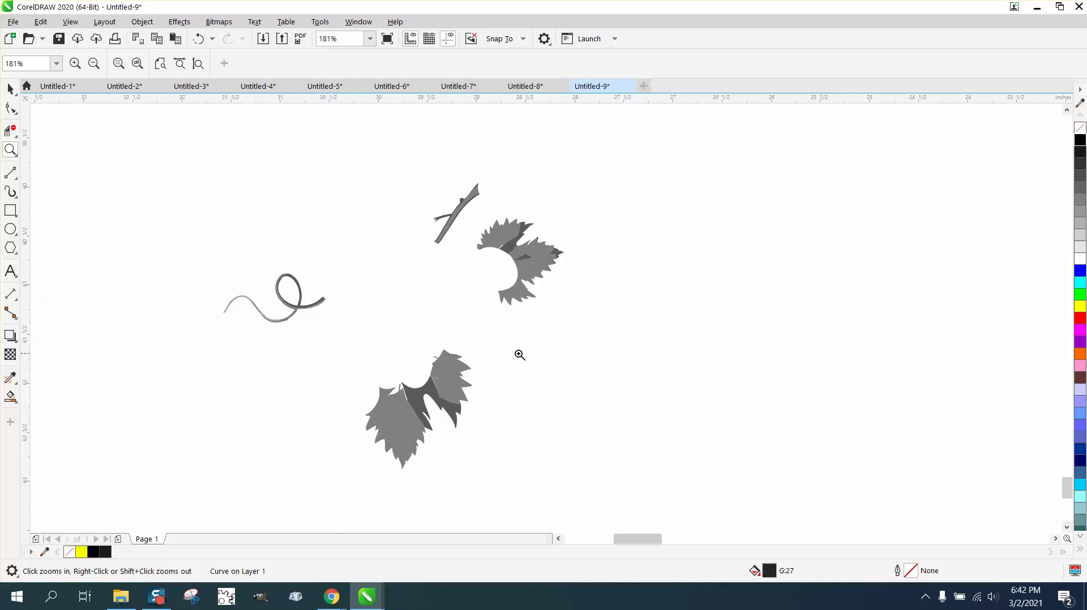
scroll(461, 242, down, 4)
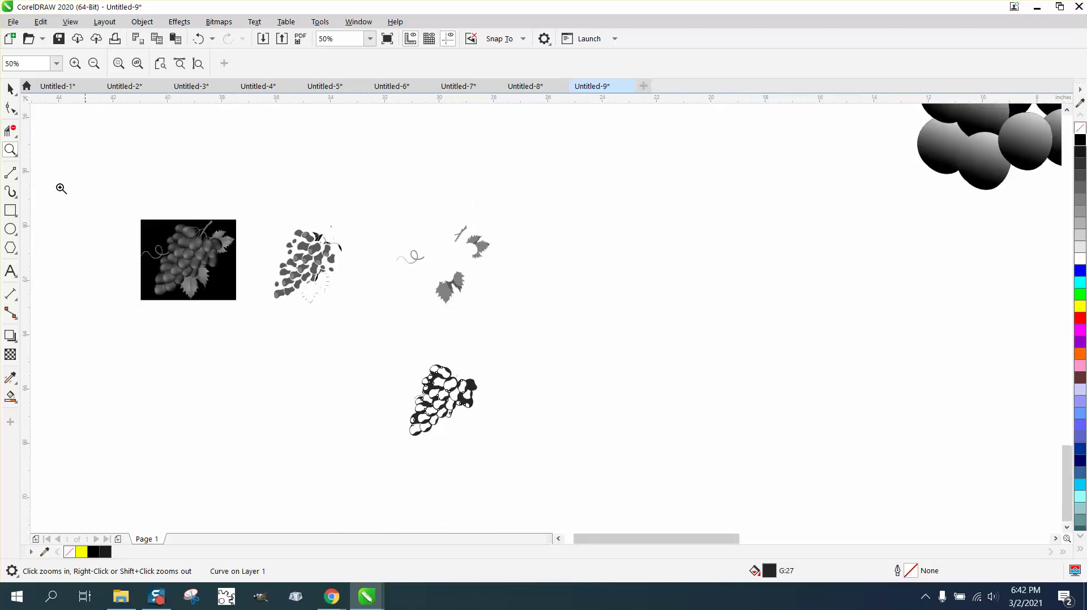
click(11, 149)
drag(391, 224, 560, 311)
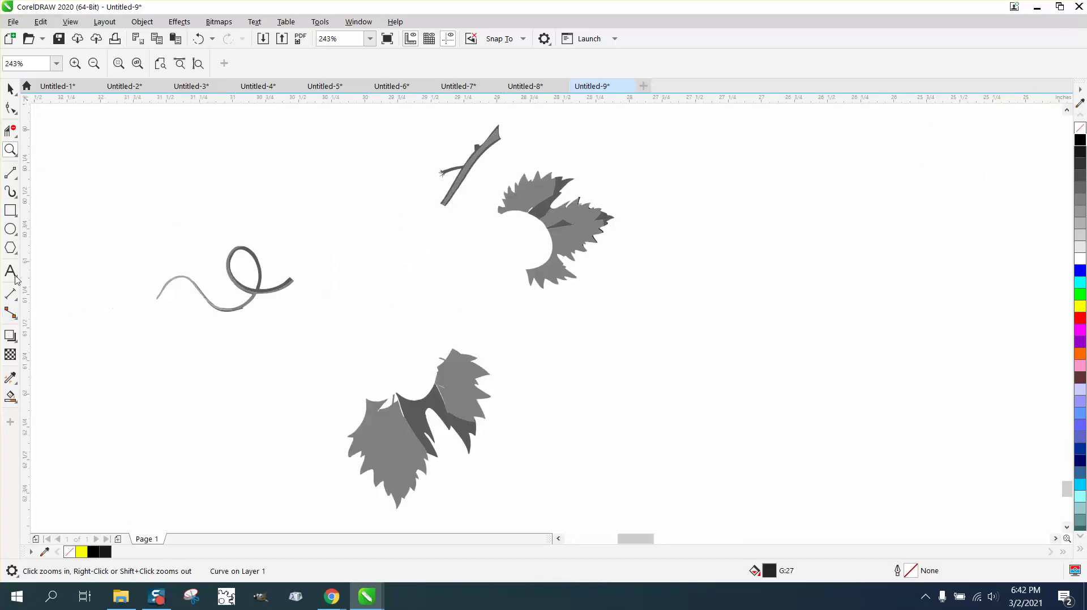
click(16, 232)
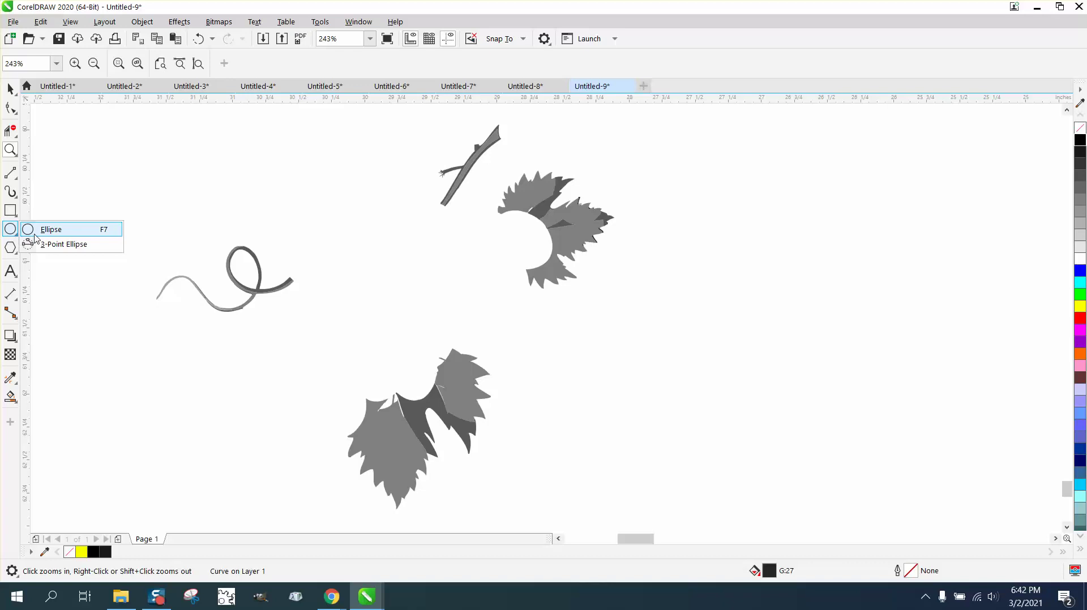
click(10, 89)
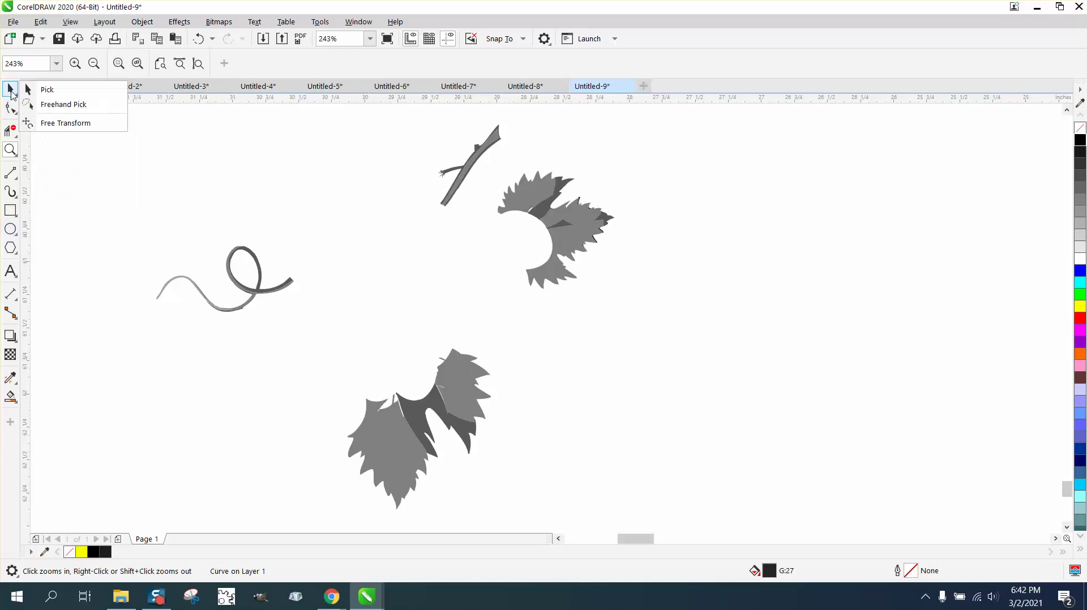
- Select the upper-right leaf cluster, then zoom back in on the leaves
click(41, 90)
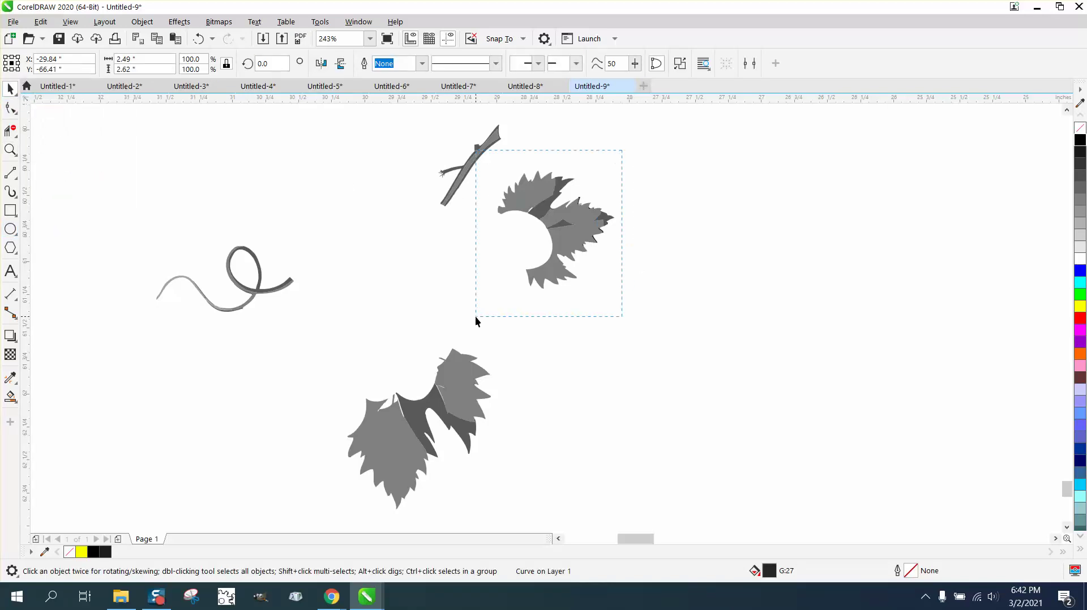
drag(475, 316, 476, 316)
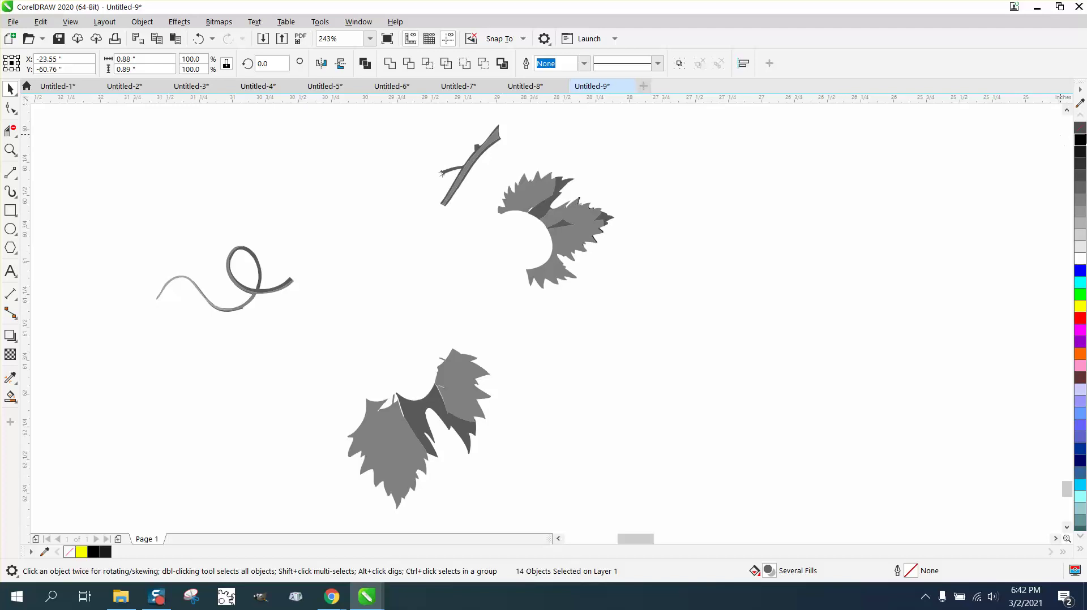
scroll(581, 282, down, 5)
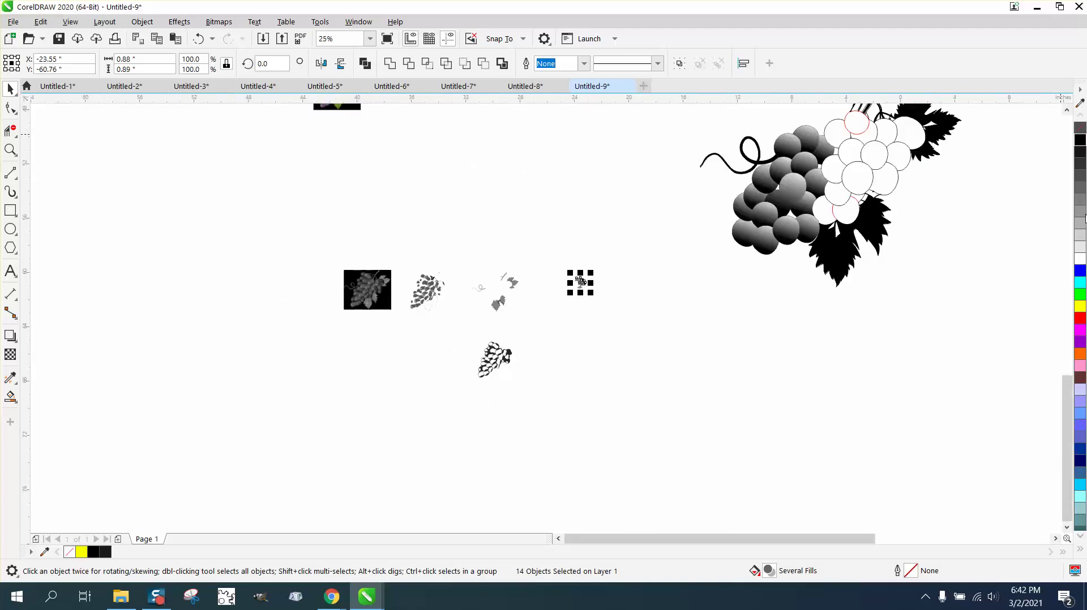
click(10, 149)
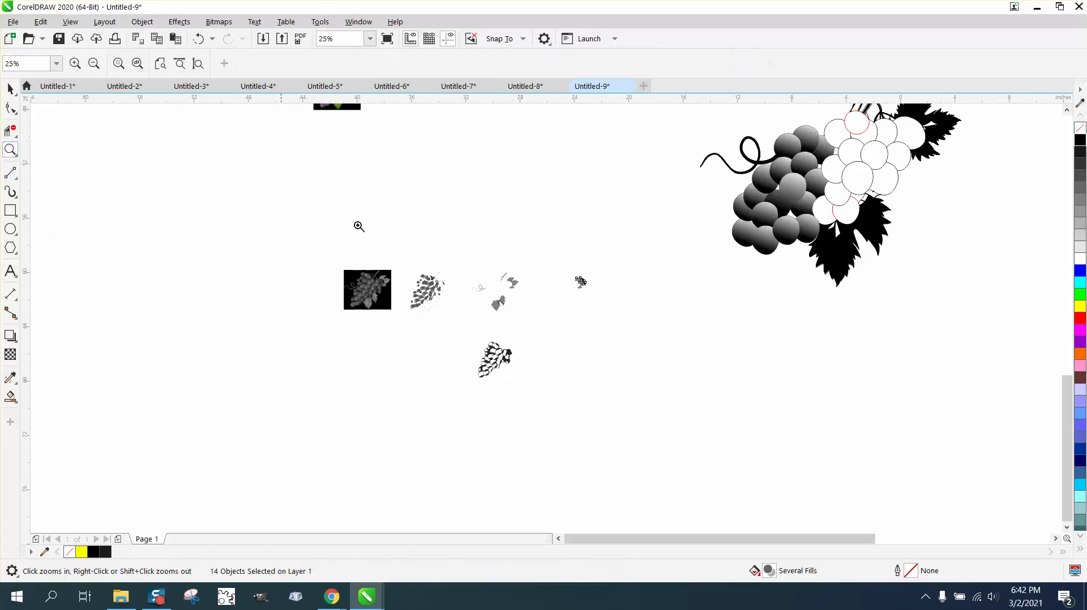
click(560, 307)
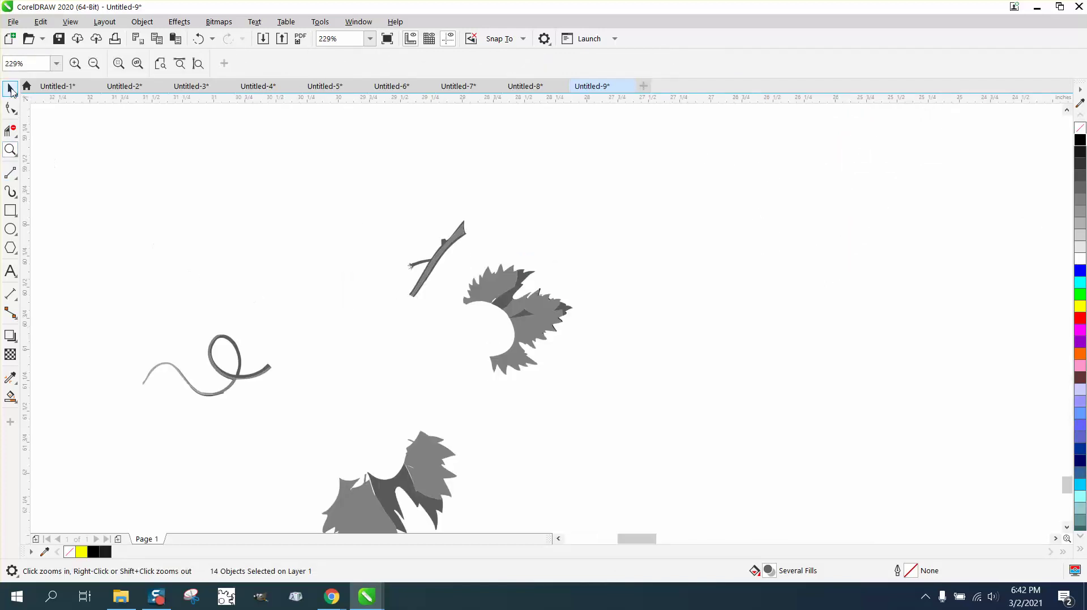
click(10, 89)
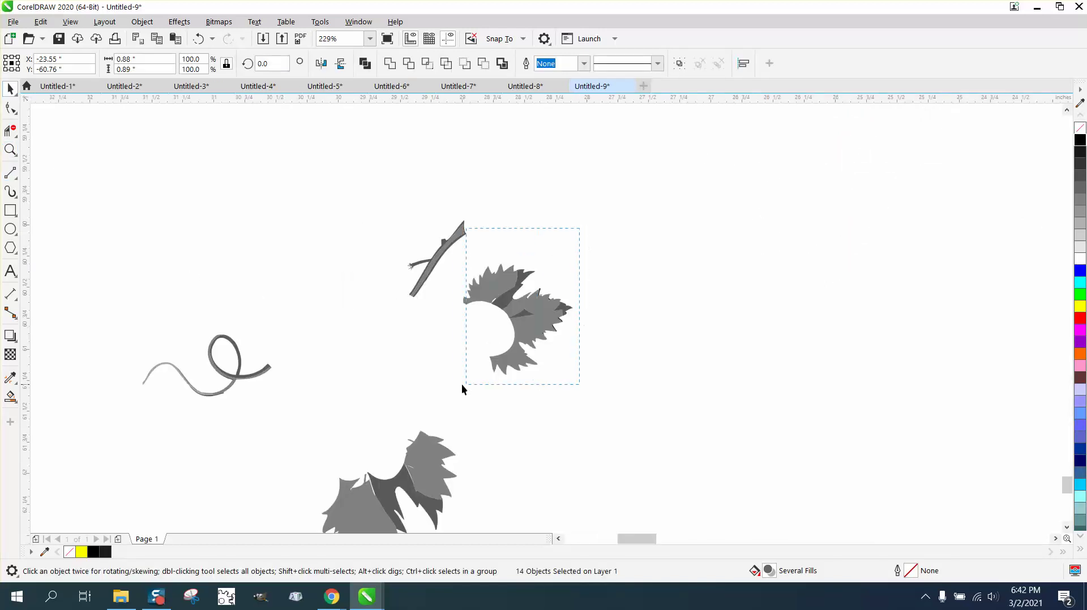
- Give the upper-right leaf cluster no fill and a black outline
drag(462, 385, 462, 386)
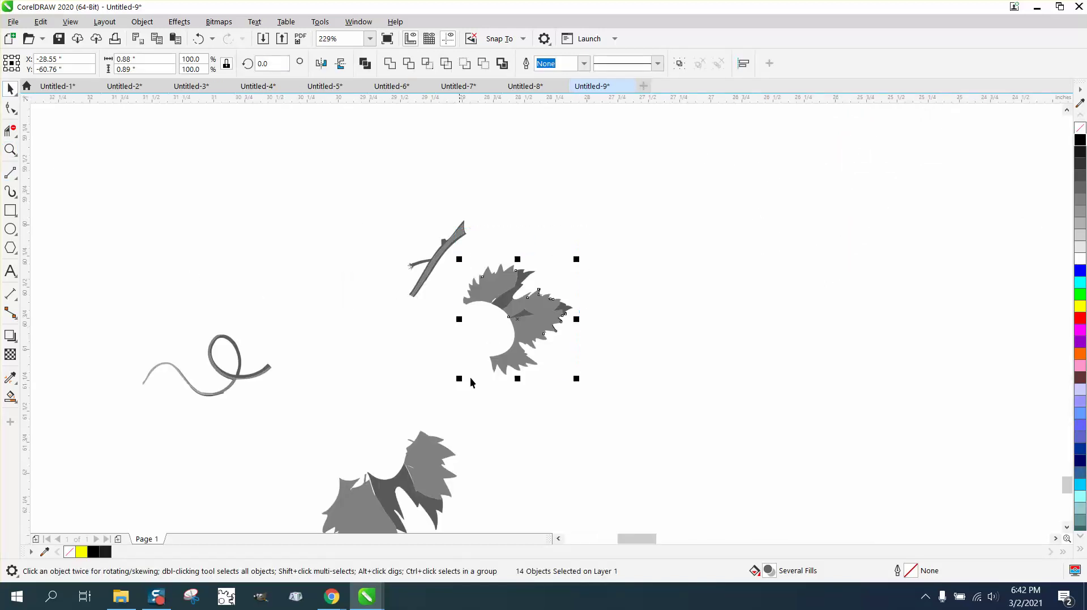
click(1080, 128)
right_click(1081, 140)
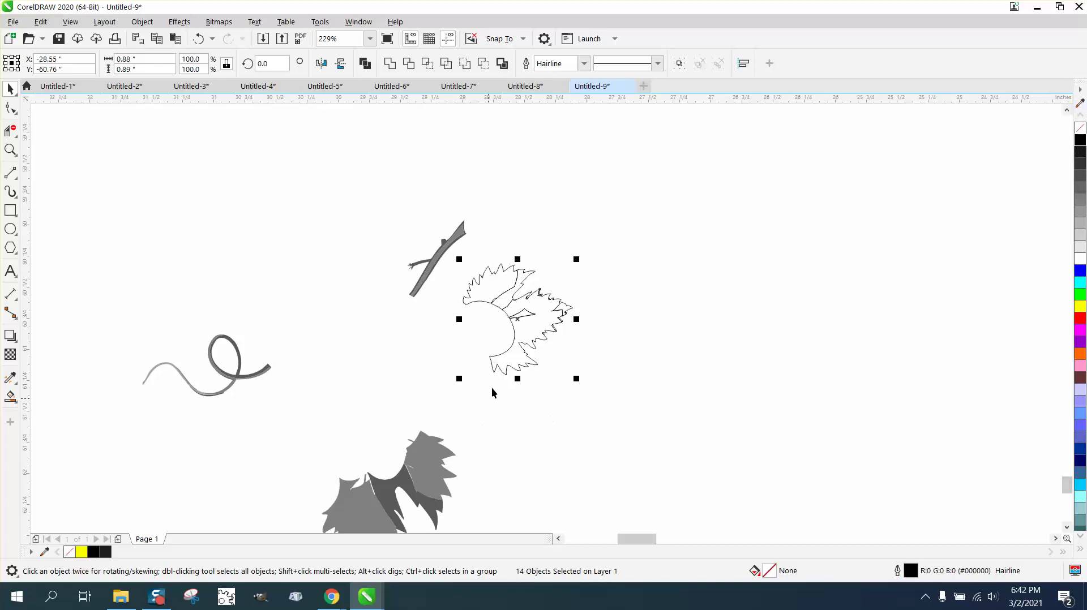
- Zoom in and draw a round 3-point arc across the leaf cluster's notch
click(10, 149)
drag(396, 267, 632, 408)
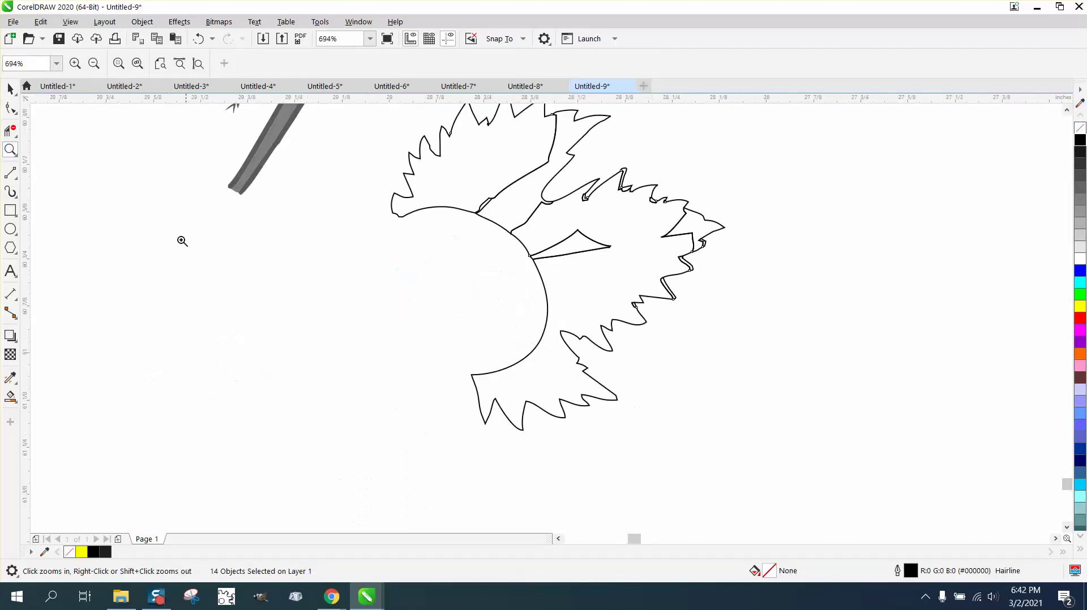
click(17, 179)
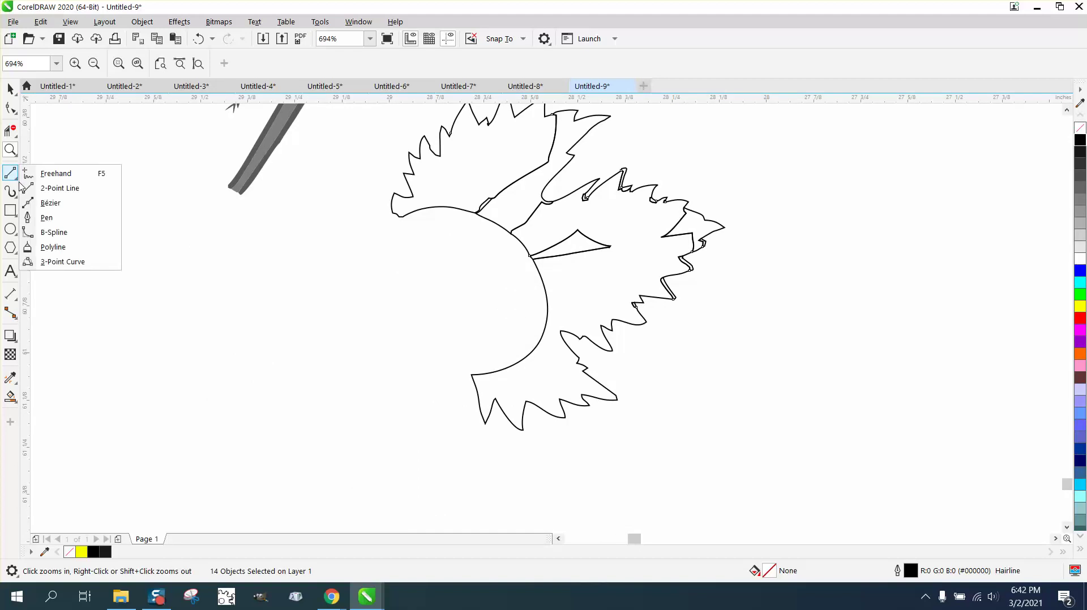
click(62, 262)
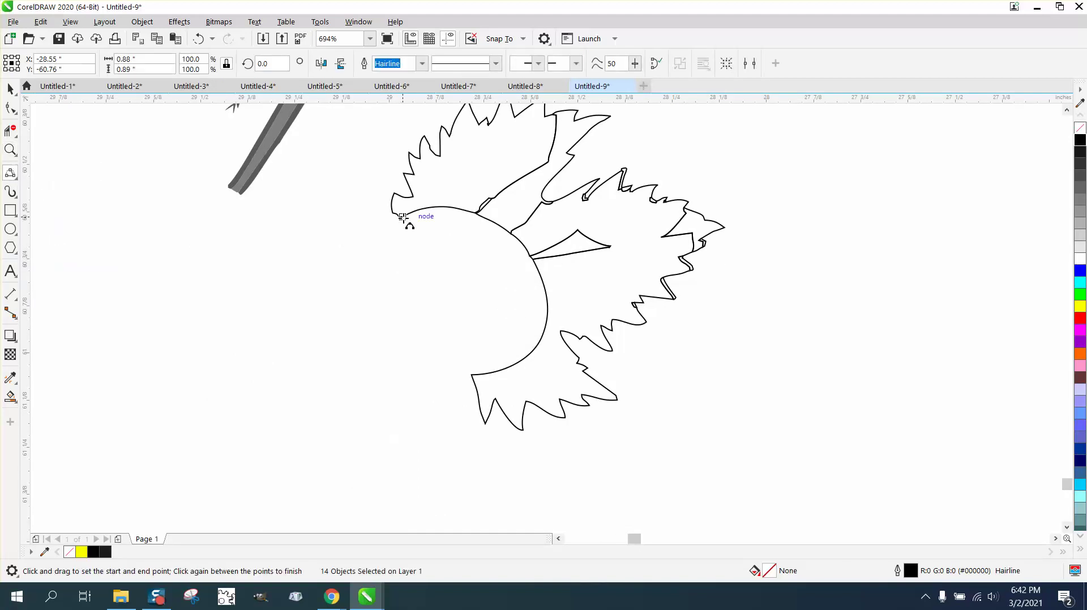
drag(402, 217, 472, 374)
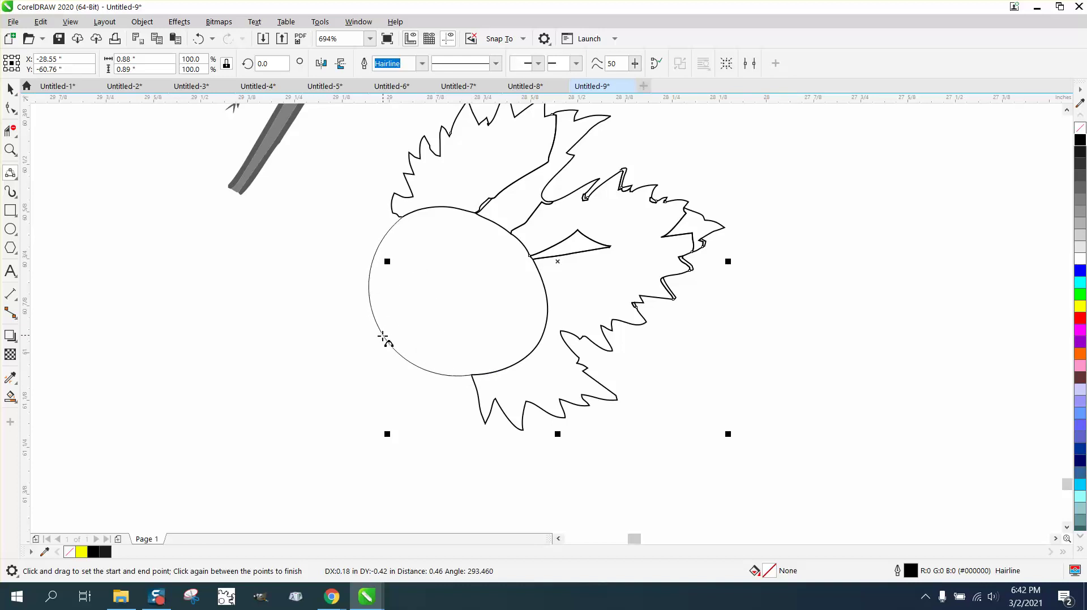
click(382, 338)
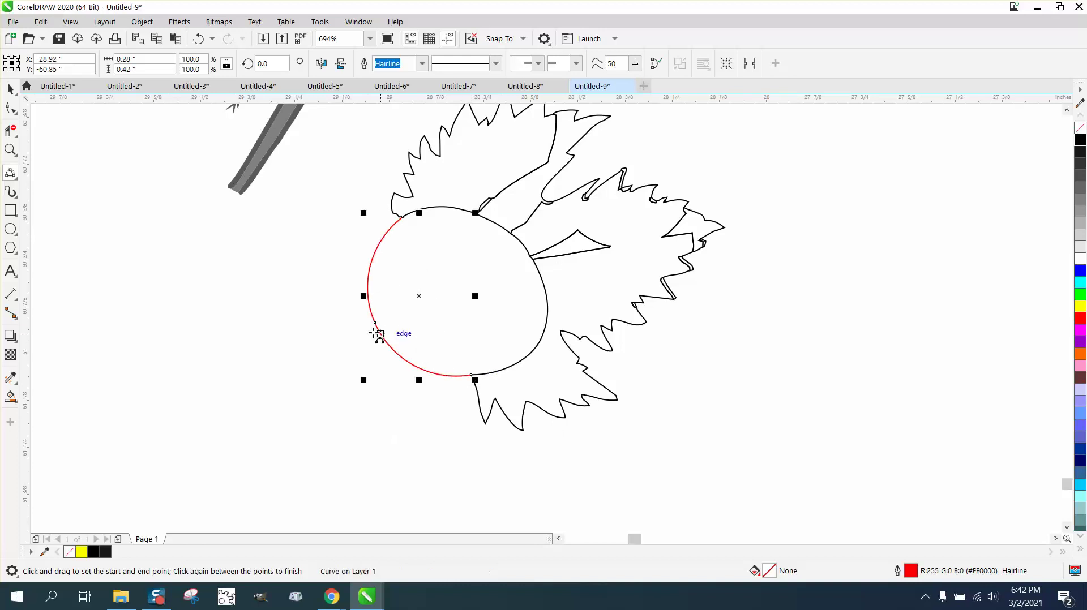
- Try a Smart Fill inside the arc, undo it, and zoom back out
click(10, 396)
click(449, 342)
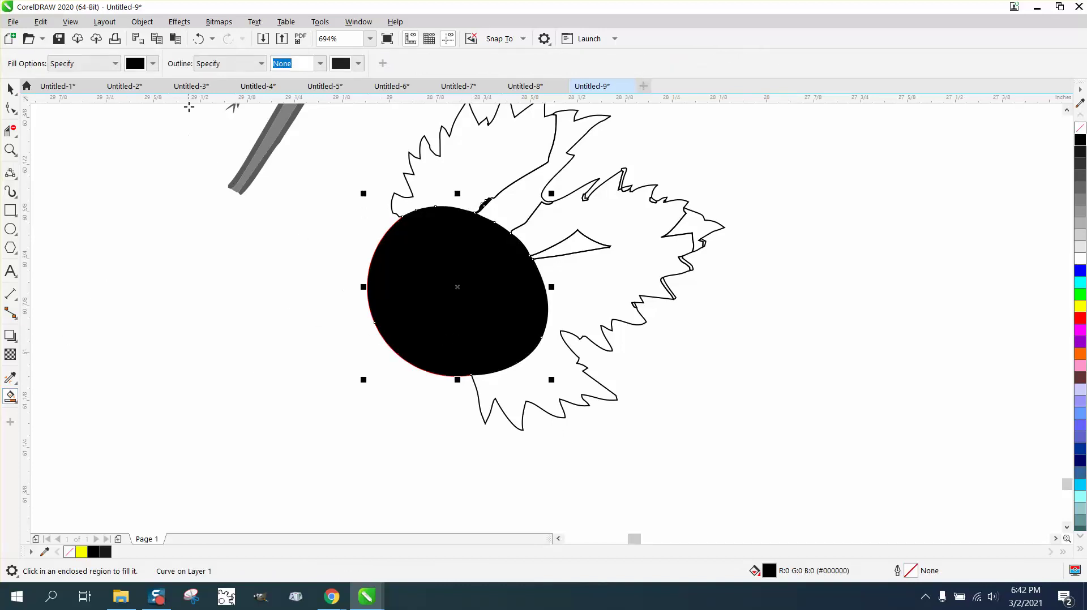
click(198, 39)
scroll(690, 409, down, 2)
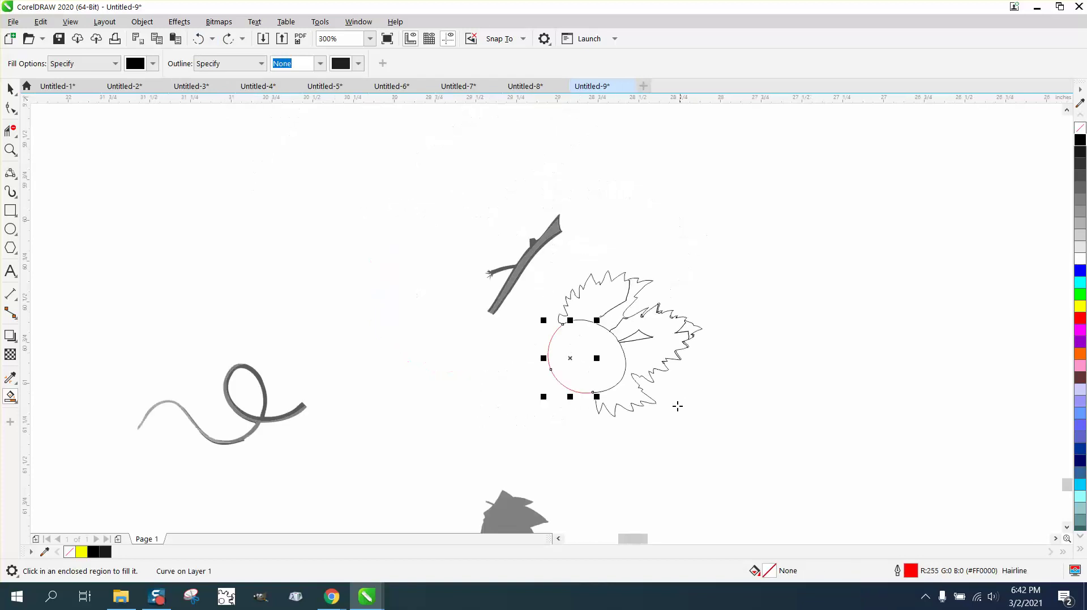
click(10, 89)
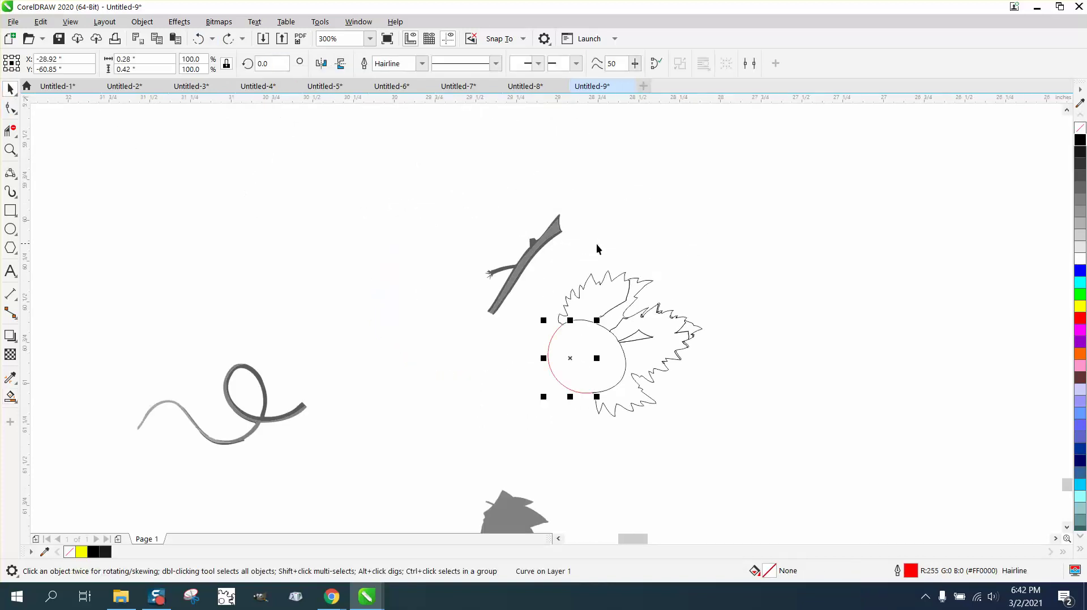
scroll(553, 259, down, 1)
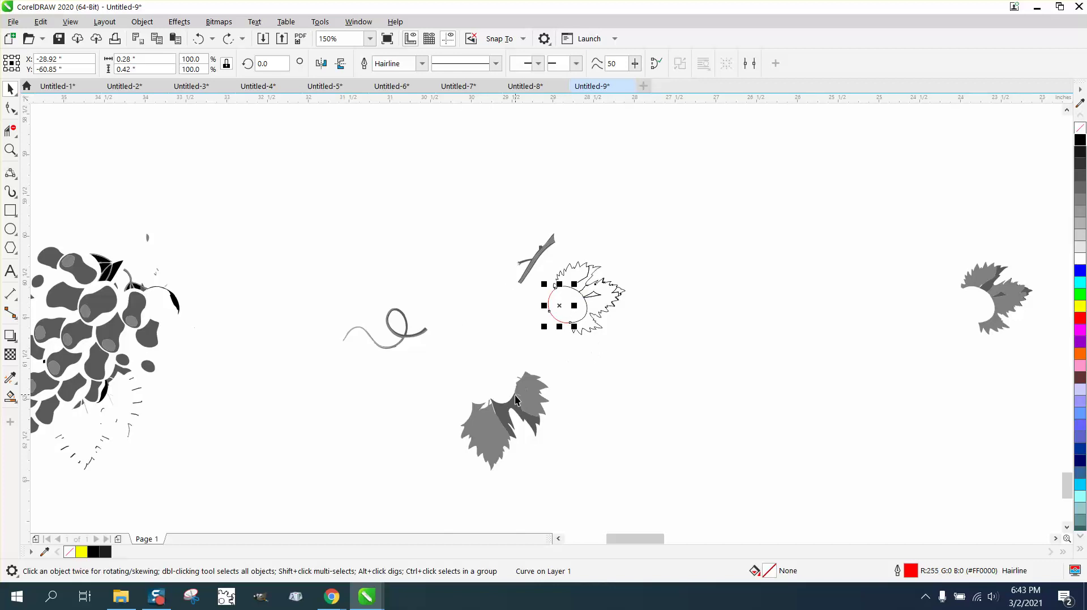
- Duplicate the four lower leaf pieces and make them unfilled with black outlines
drag(436, 377, 631, 499)
drag(433, 339, 641, 493)
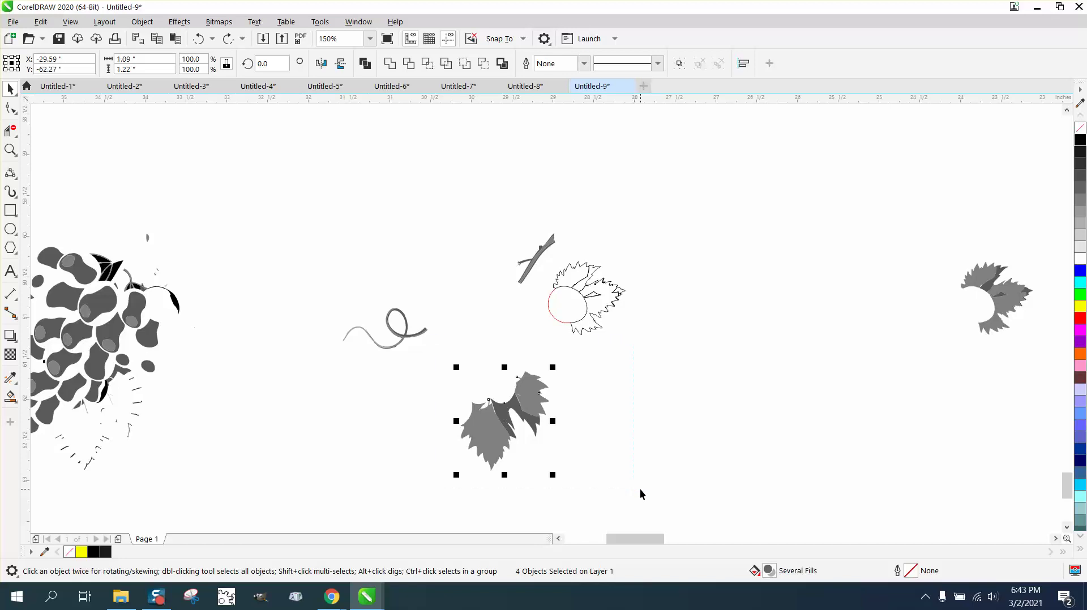
key(ctrl+d)
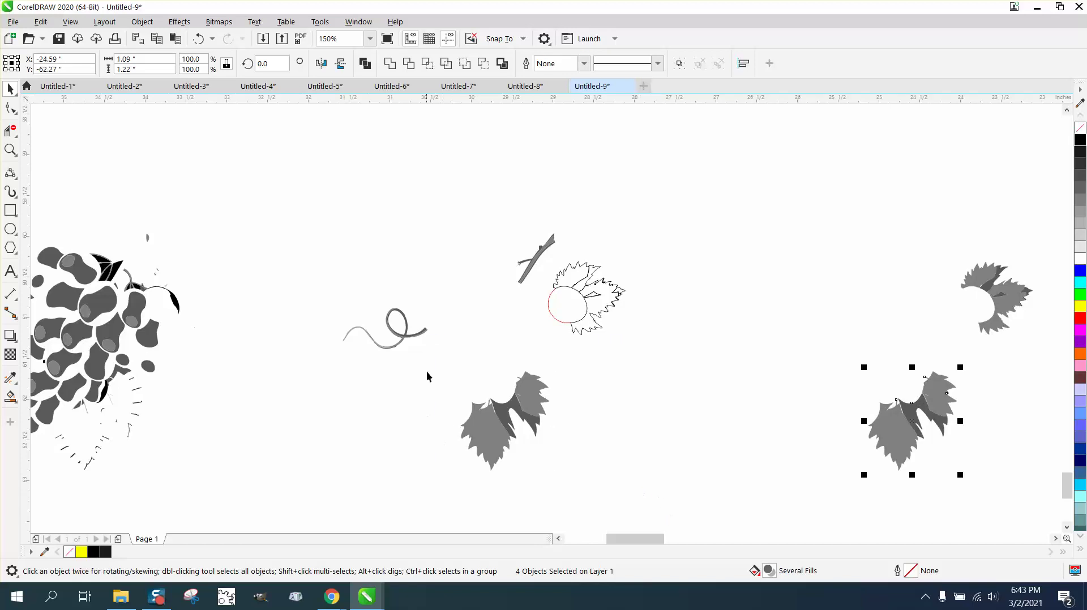
drag(431, 368, 578, 468)
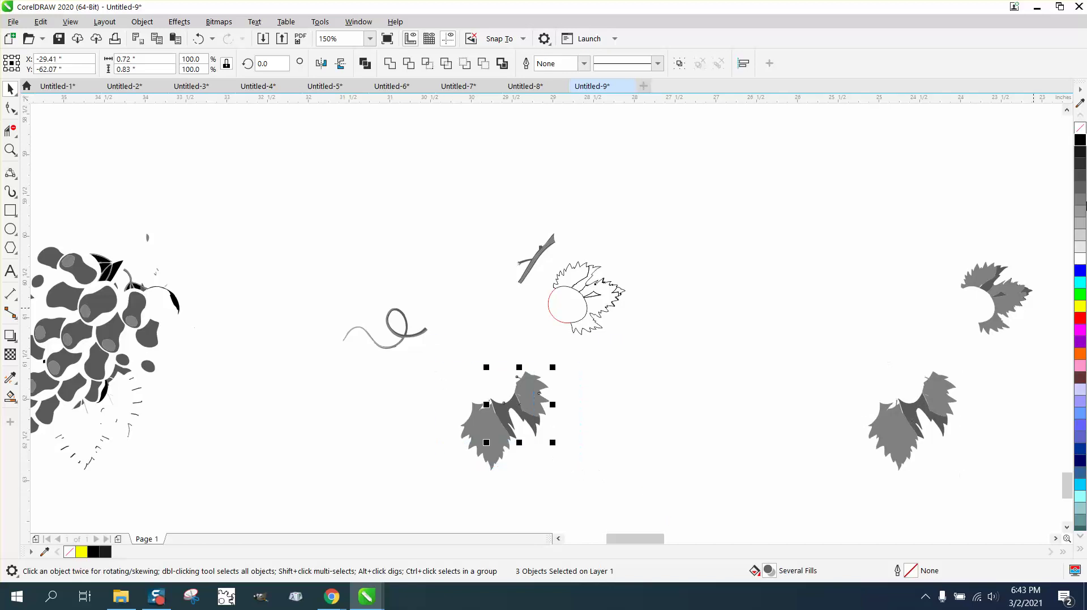
click(1080, 139)
right_click(1080, 151)
right_click(1080, 140)
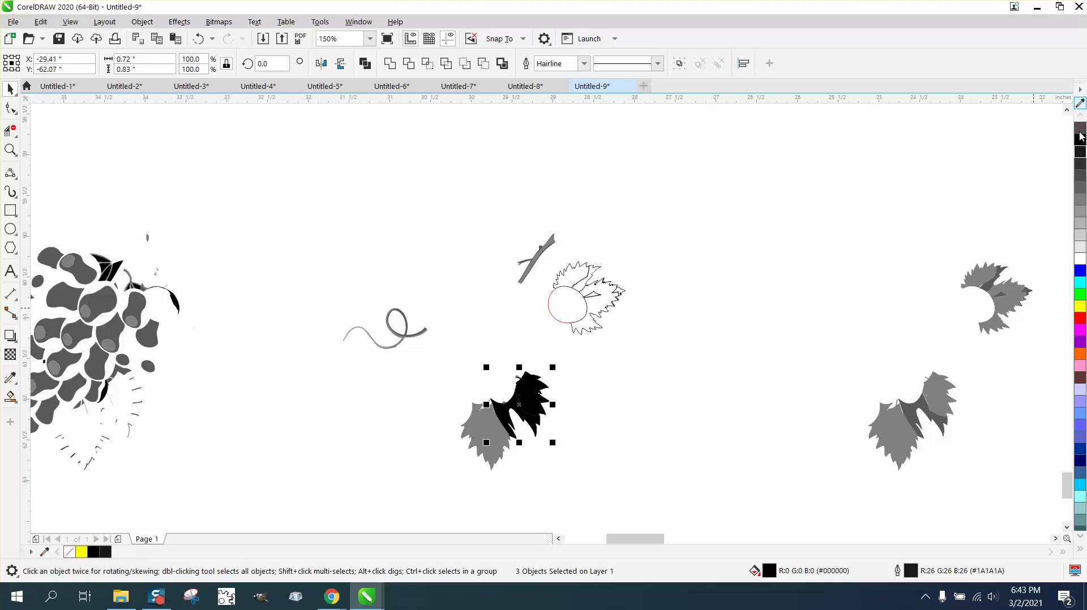
click(1080, 128)
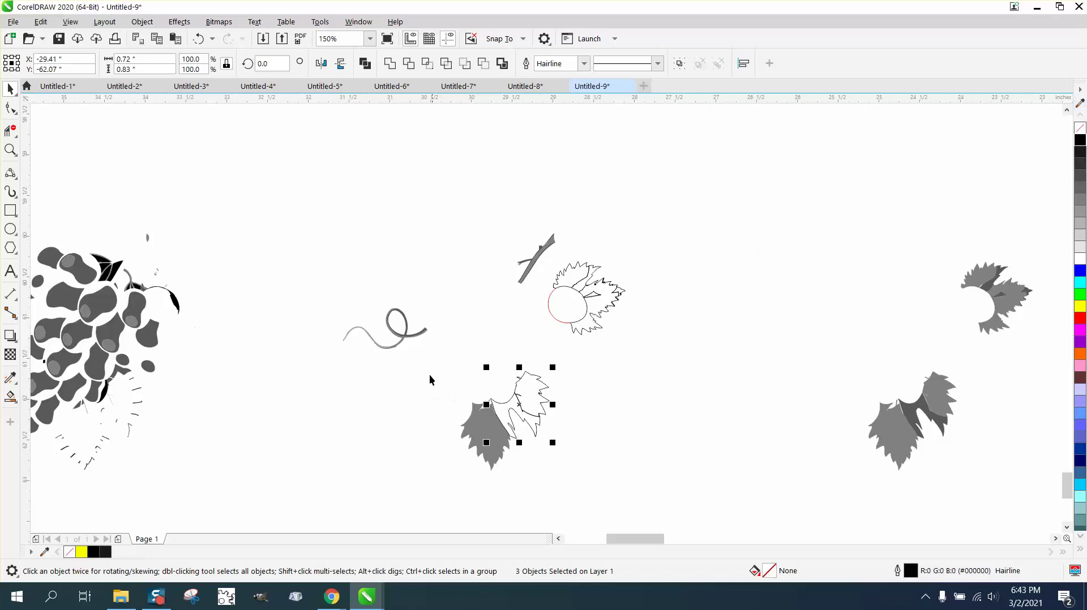
drag(429, 375, 576, 461)
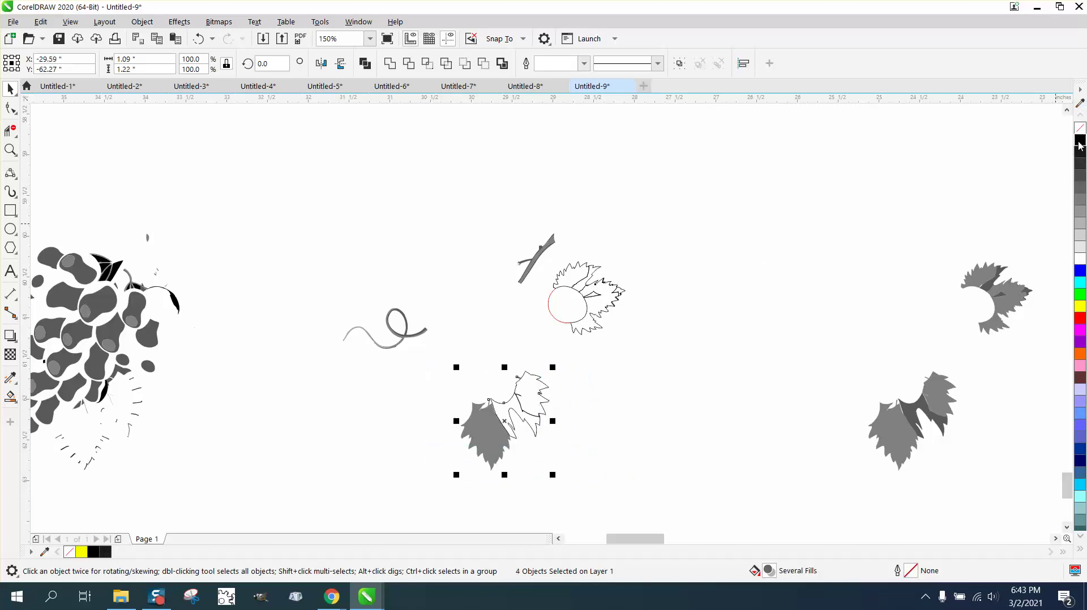
click(1080, 145)
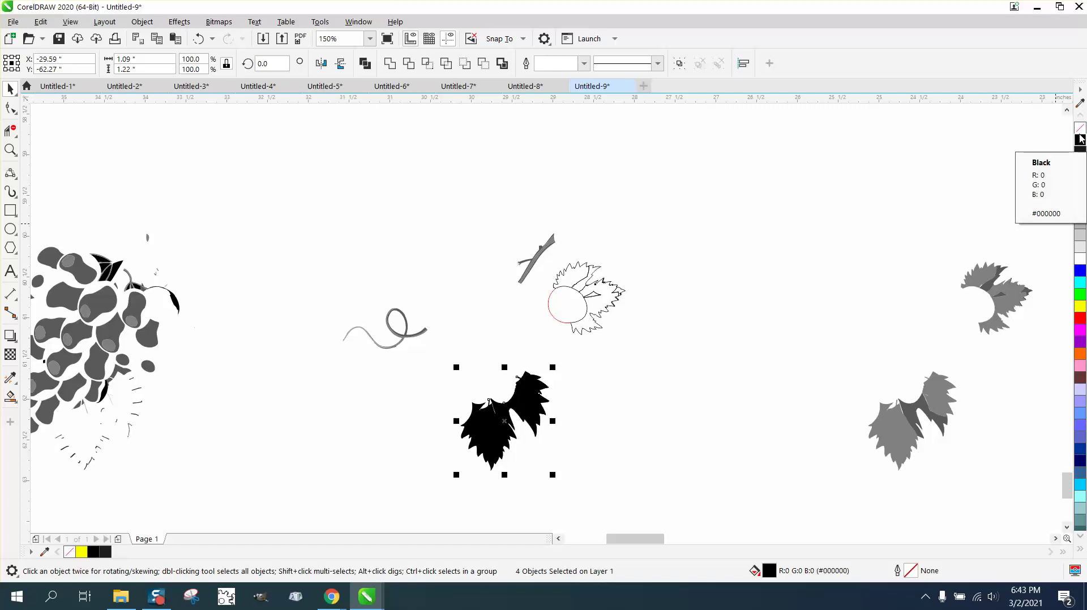
click(1080, 128)
right_click(1080, 140)
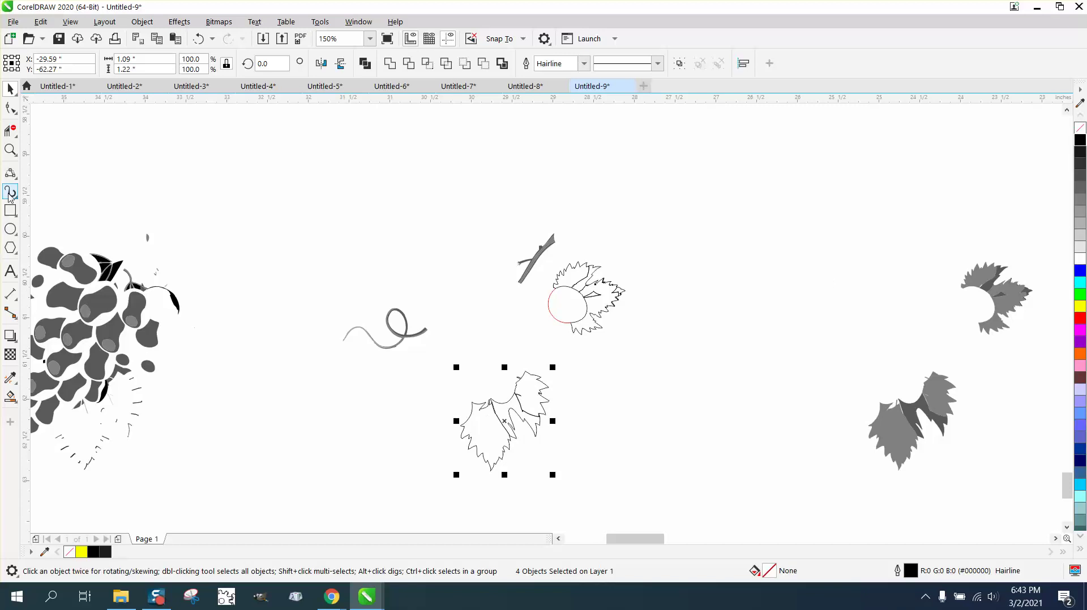
- Zoom in and draw a round grape outline with the 3-Point Curve tool over the leaf junction
click(11, 149)
drag(403, 318, 668, 479)
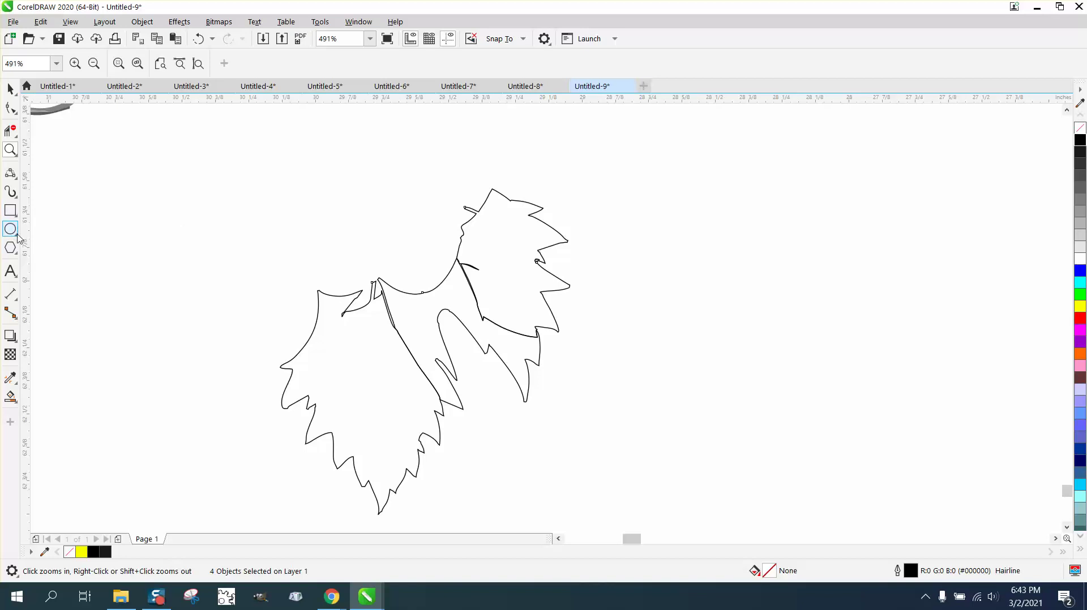
click(14, 195)
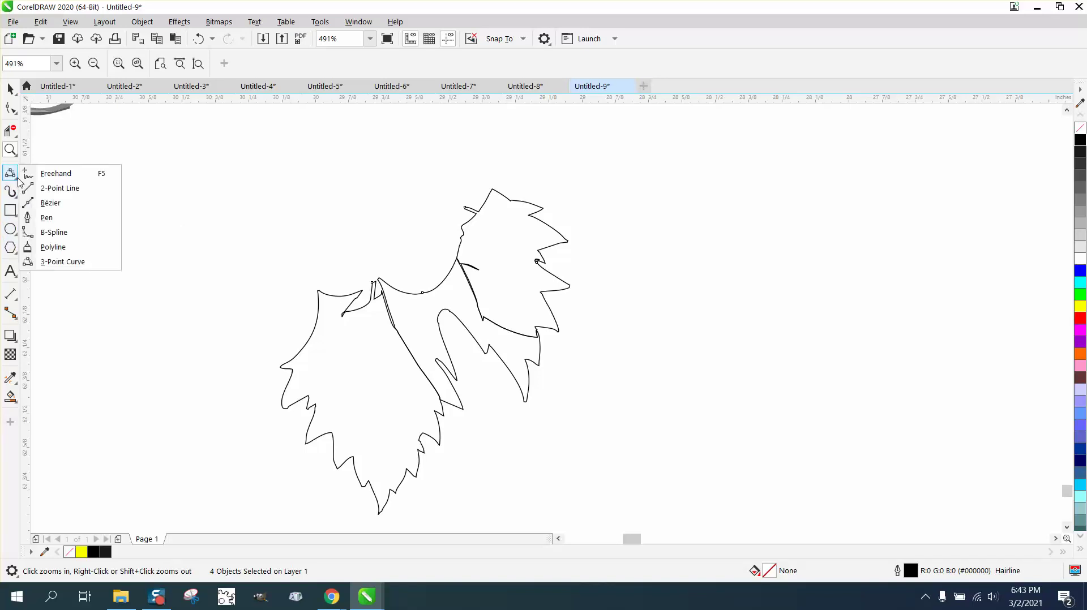
click(52, 259)
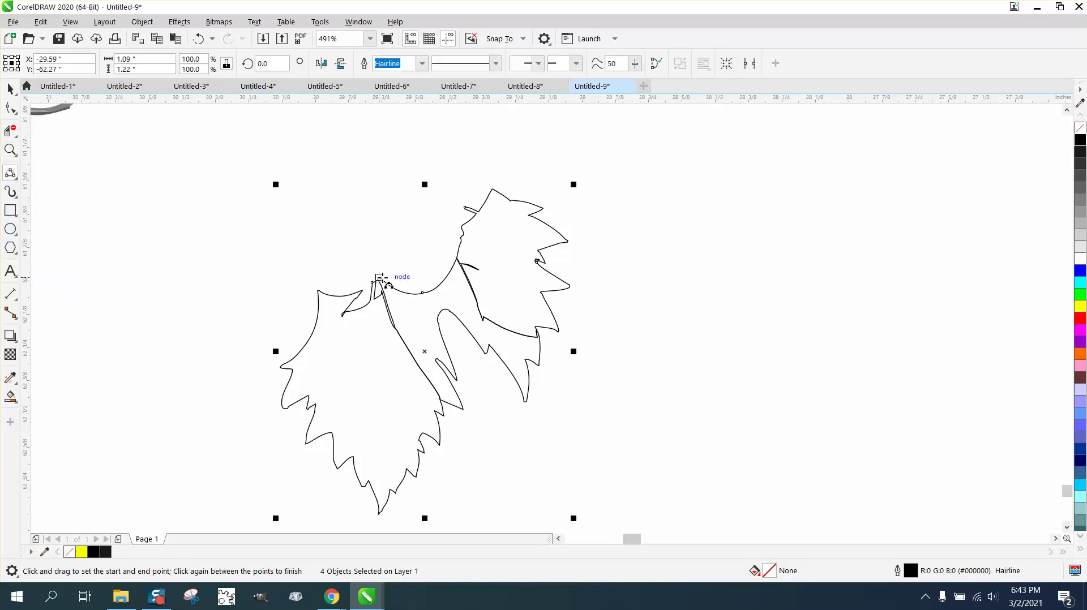
drag(378, 279, 460, 231)
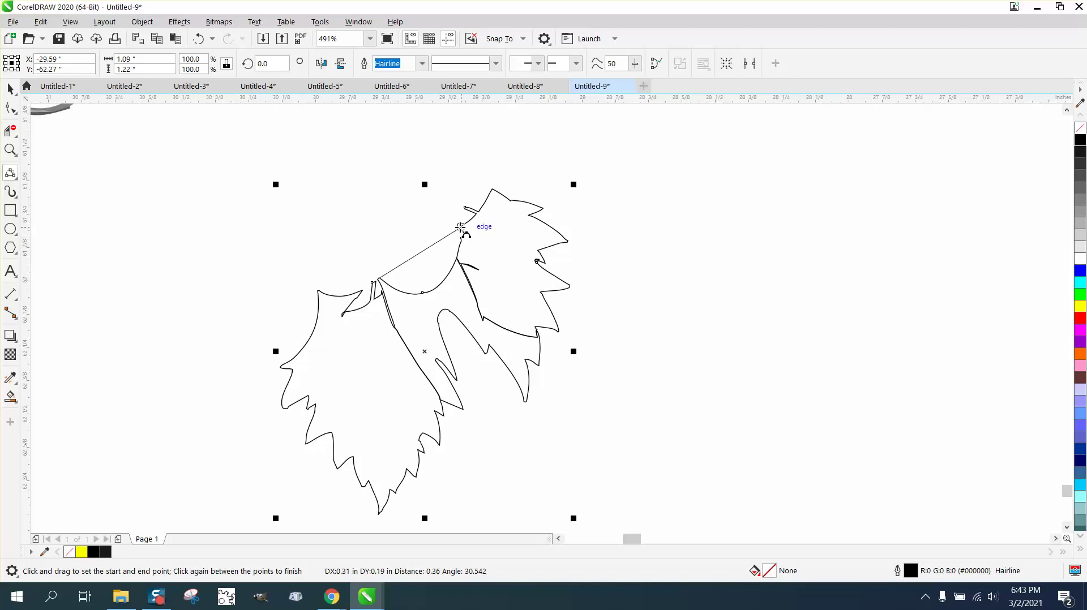
click(402, 191)
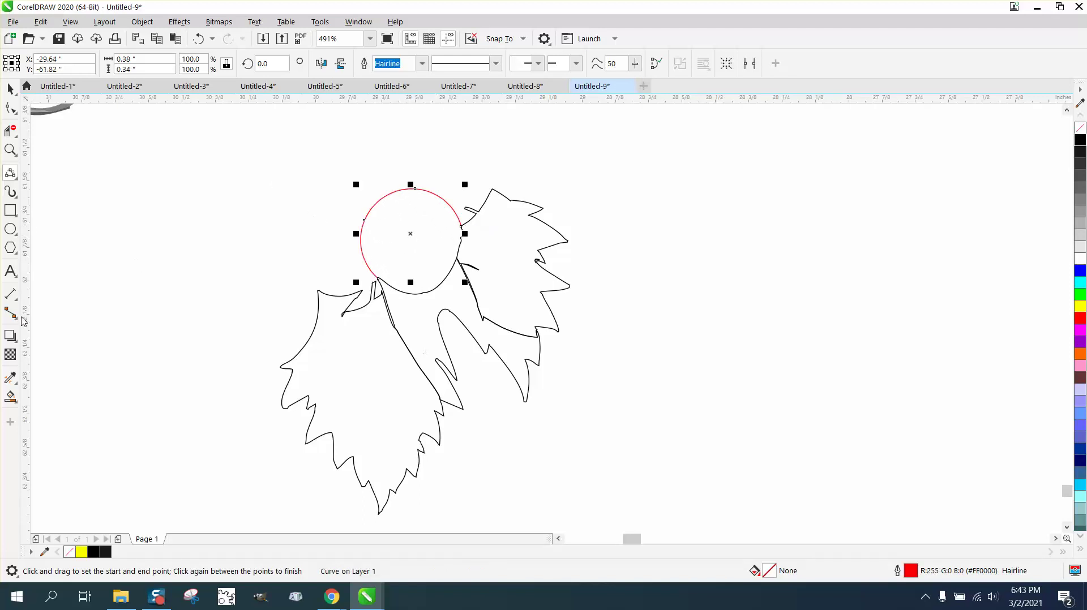
- Try a Smart Fill inside the grape circle, undo it, and zoom out
click(10, 396)
click(443, 261)
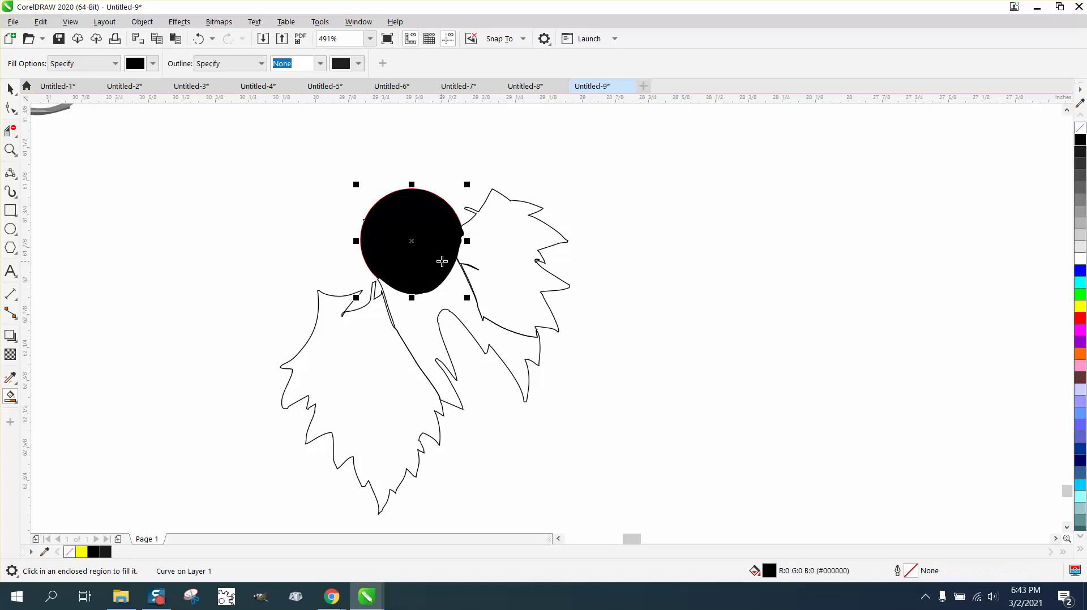
click(202, 41)
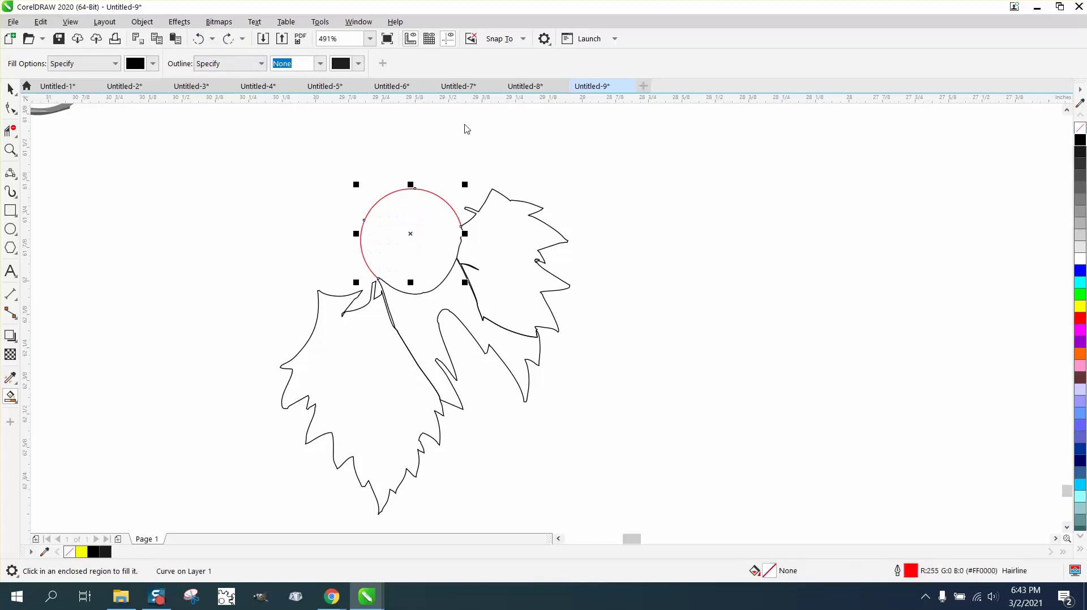
scroll(549, 257, down, 5)
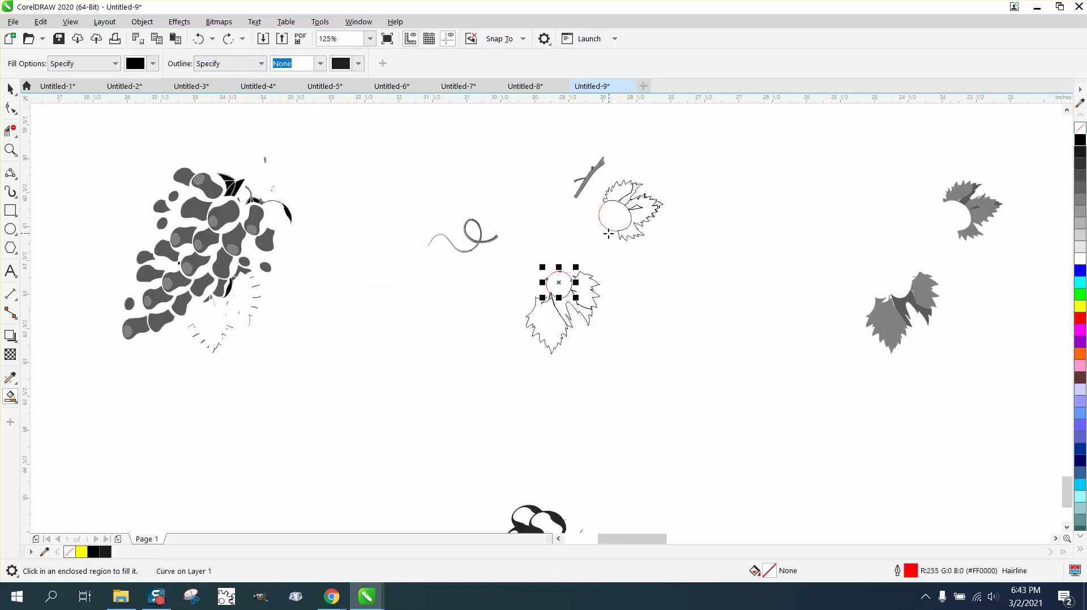
- Smart Fill the upper red circle, drag the new grape shape left, and remove its fill
click(10, 89)
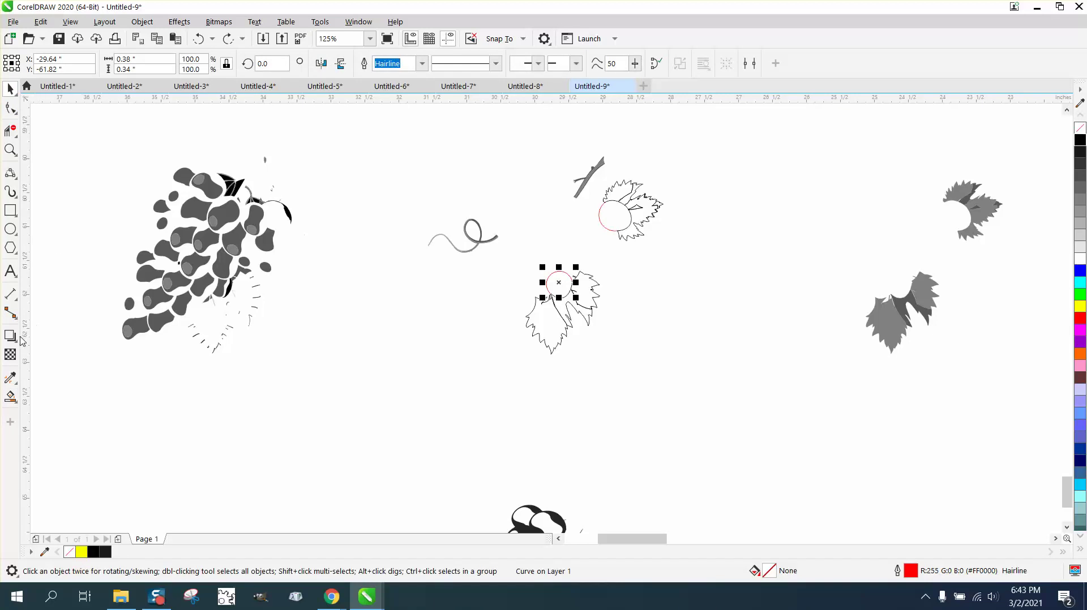
click(10, 397)
click(600, 222)
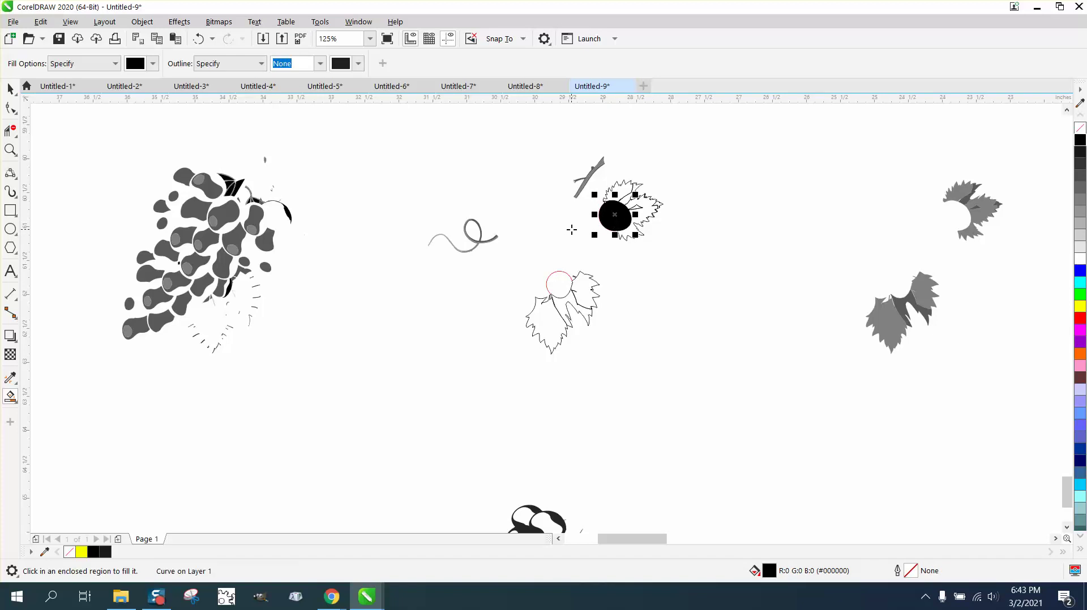
click(10, 89)
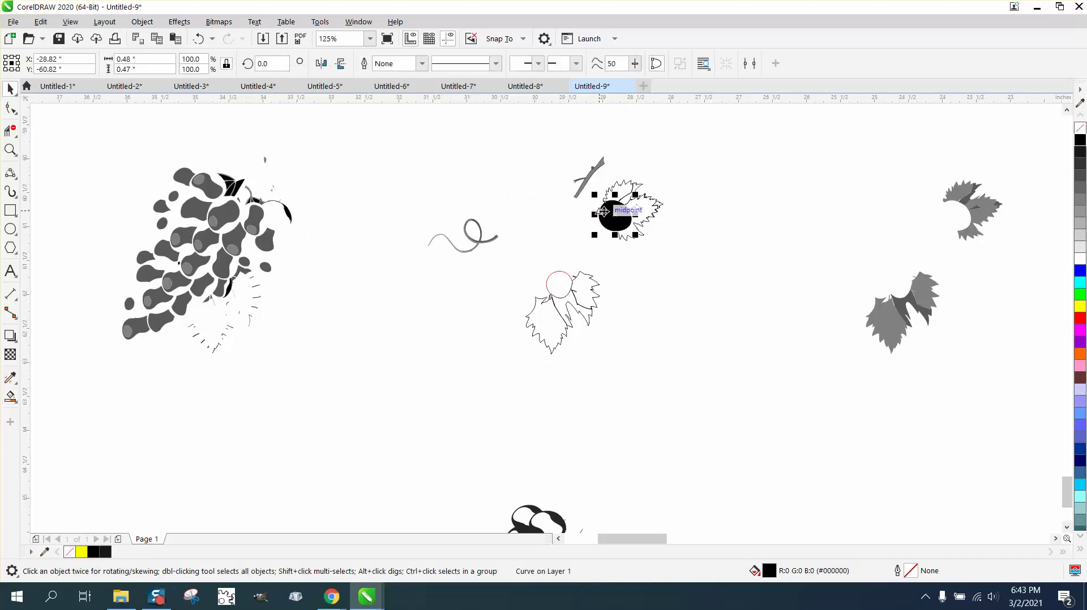
drag(629, 209, 574, 224)
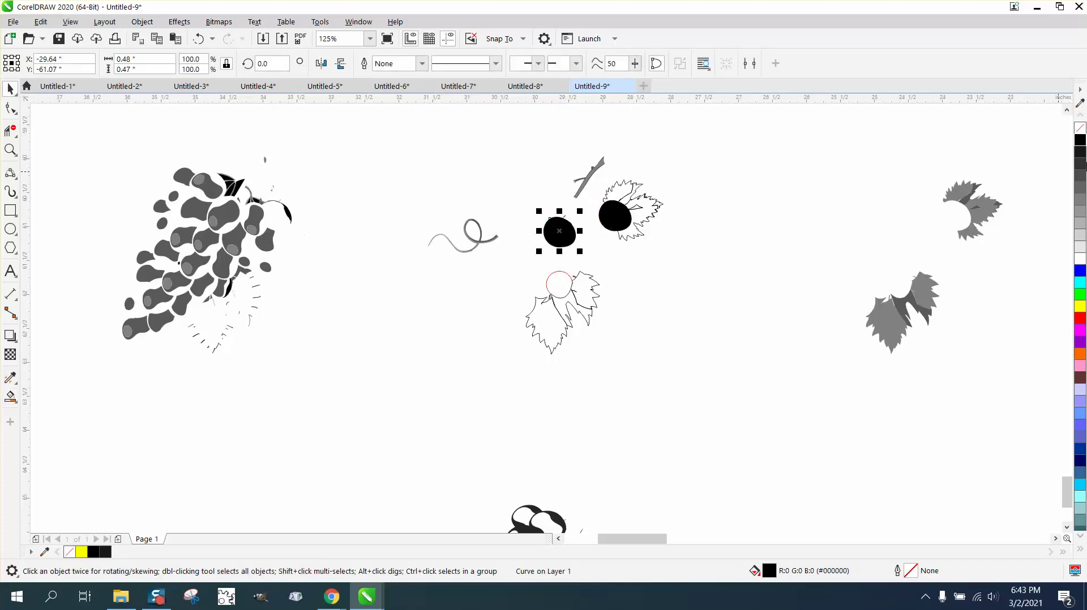
click(618, 231)
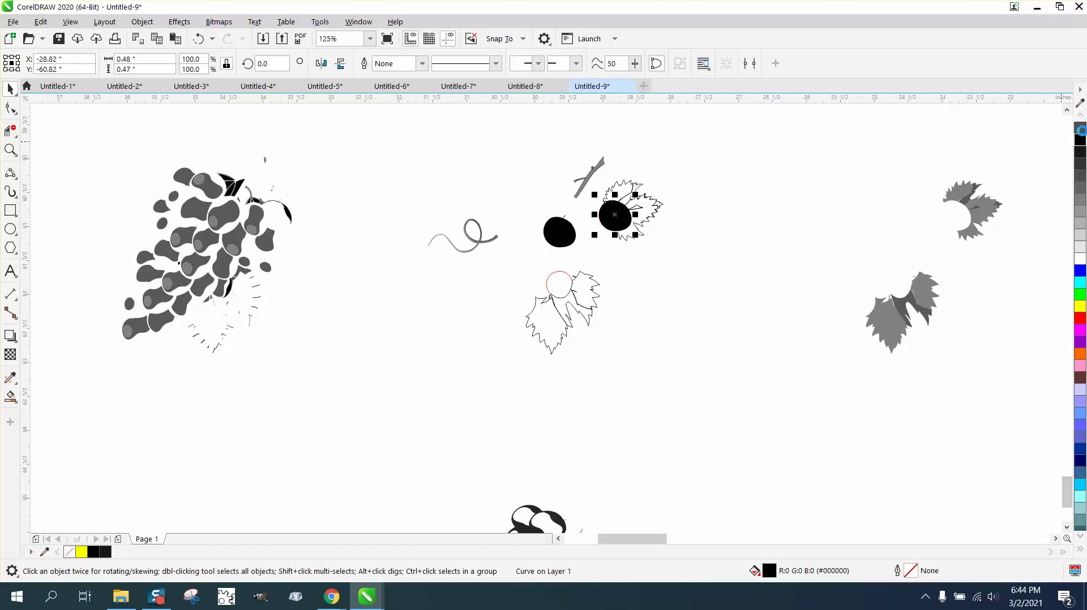
click(563, 243)
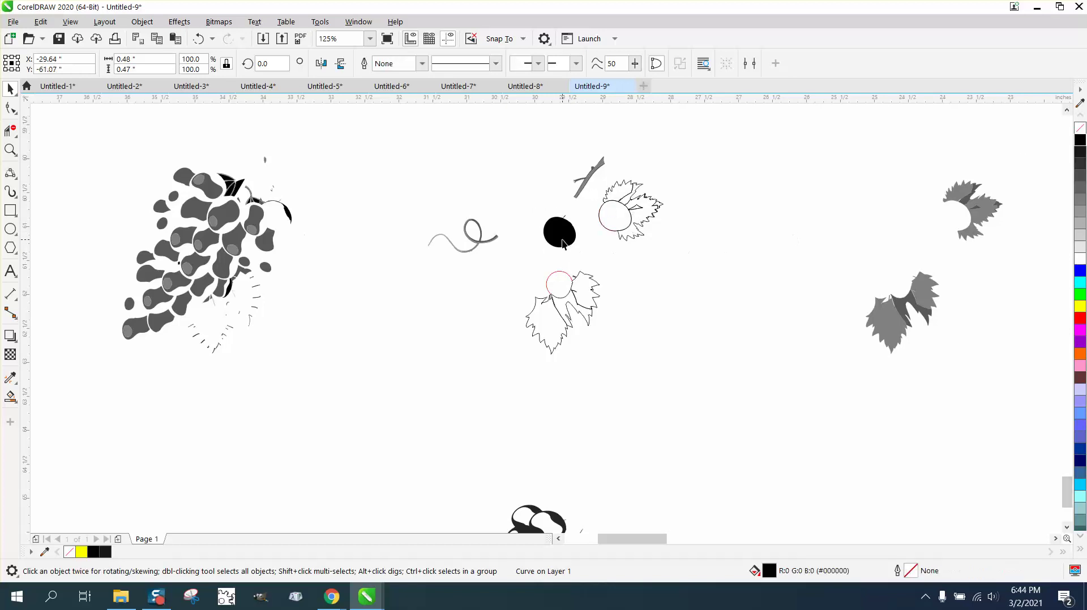
click(1080, 130)
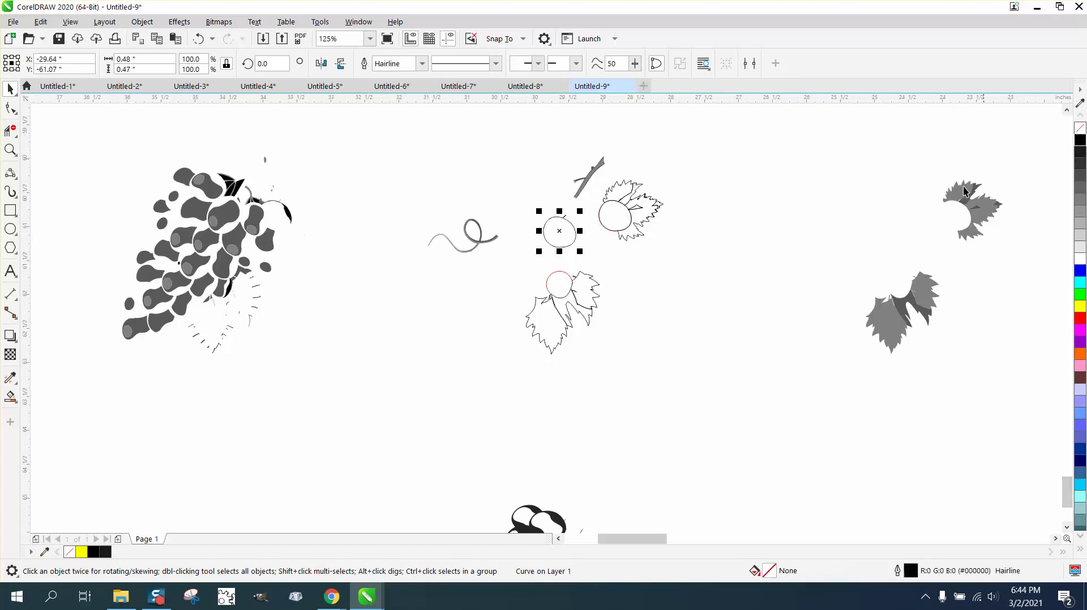
- Zoom in on the copied grape outline and delete its stray stem stub with Virtual Segment Delete
click(10, 149)
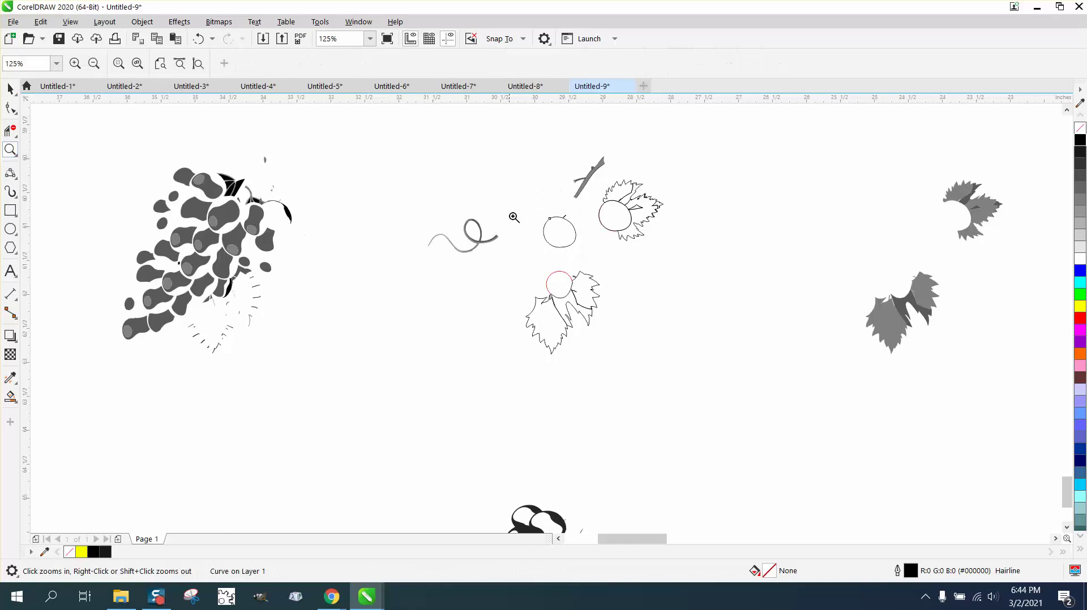
drag(511, 217, 618, 248)
right_click(552, 233)
drag(497, 156, 557, 192)
click(10, 131)
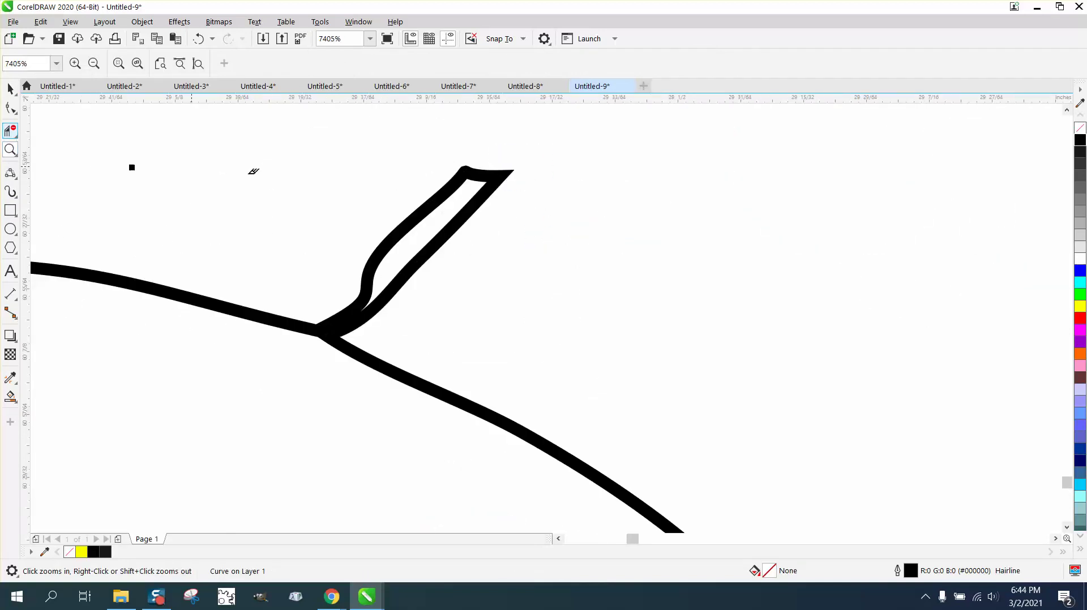
drag(320, 184, 503, 244)
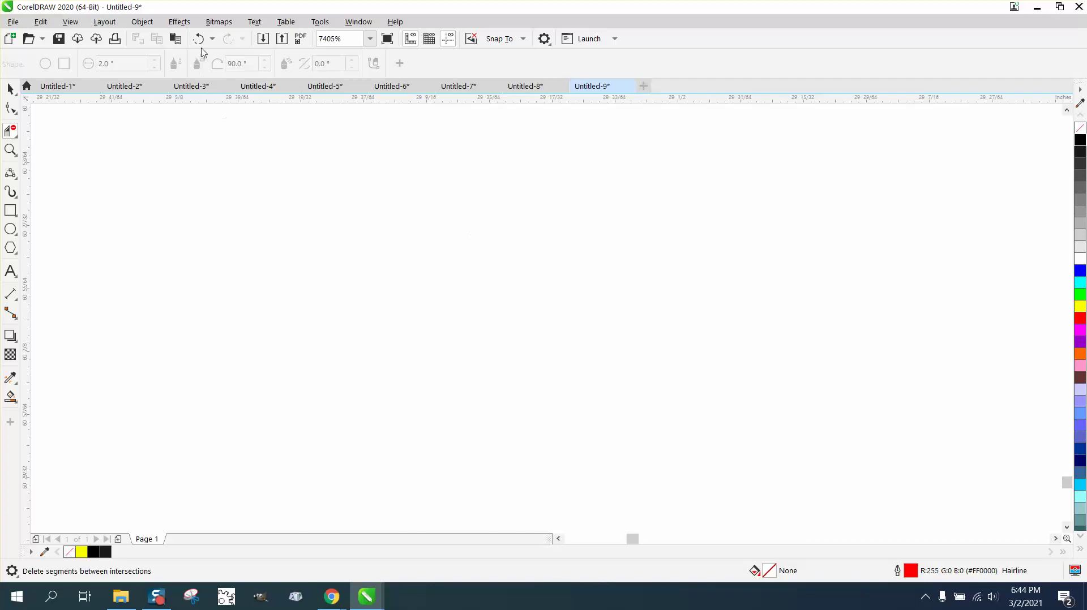
click(199, 39)
click(10, 108)
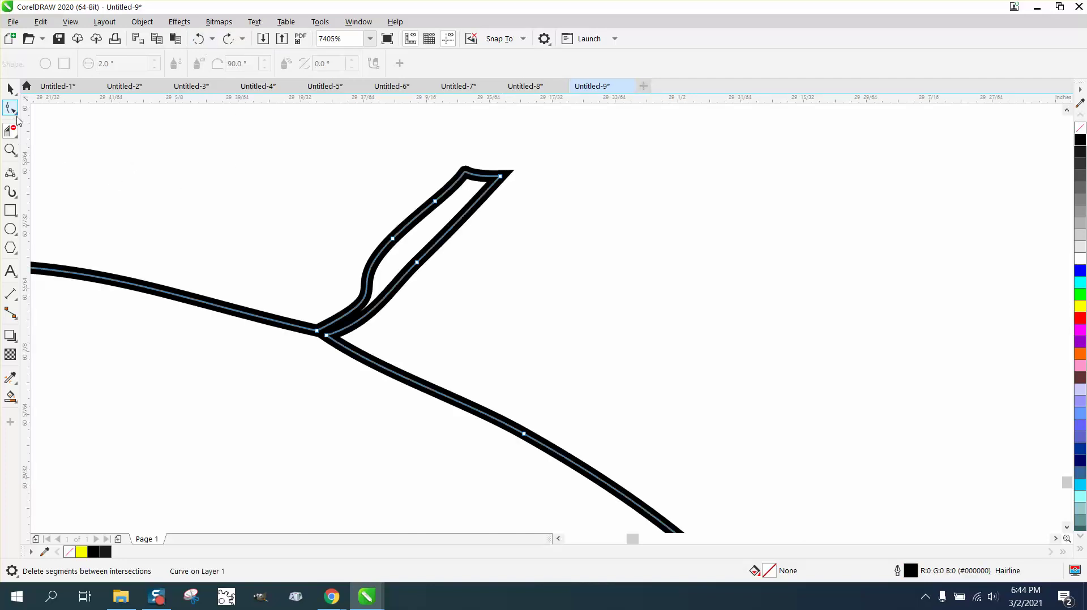
click(328, 340)
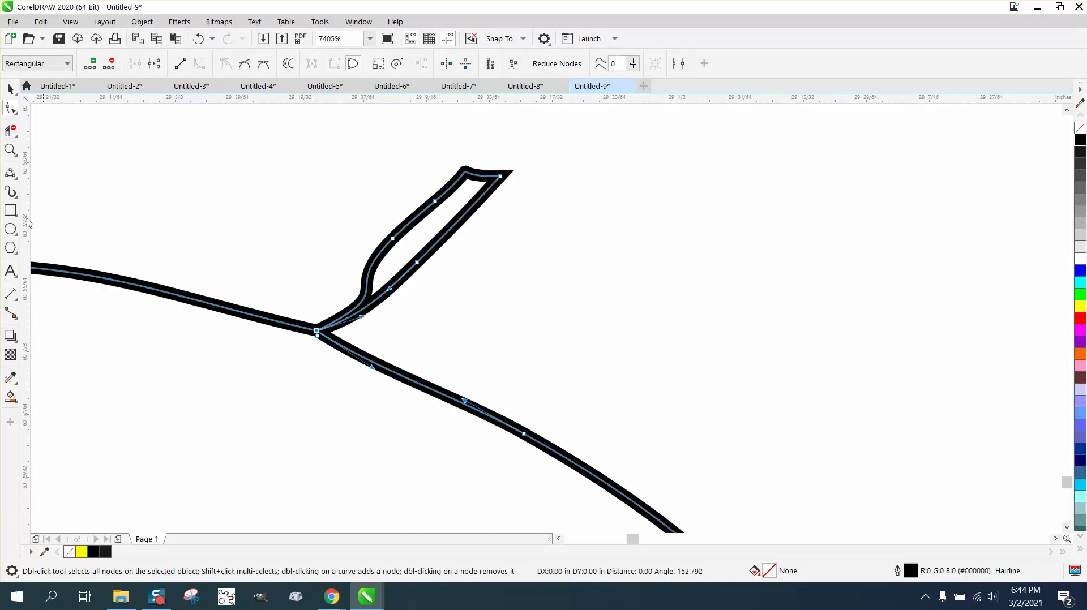
click(10, 131)
drag(349, 166, 521, 223)
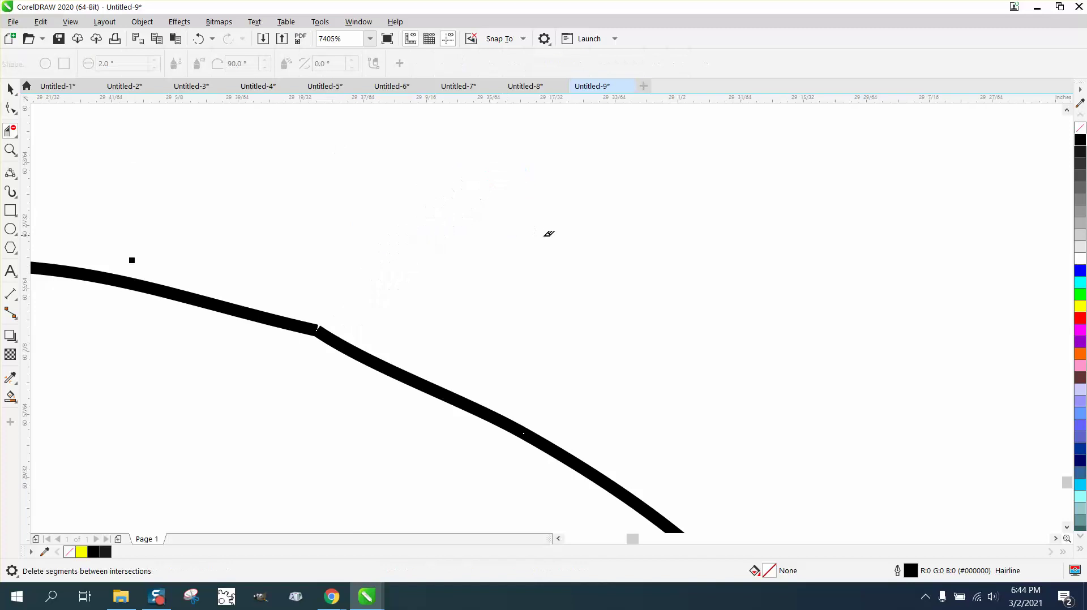
- Select the end node and join the open ends with Join Curves into an 11-node outline
click(14, 110)
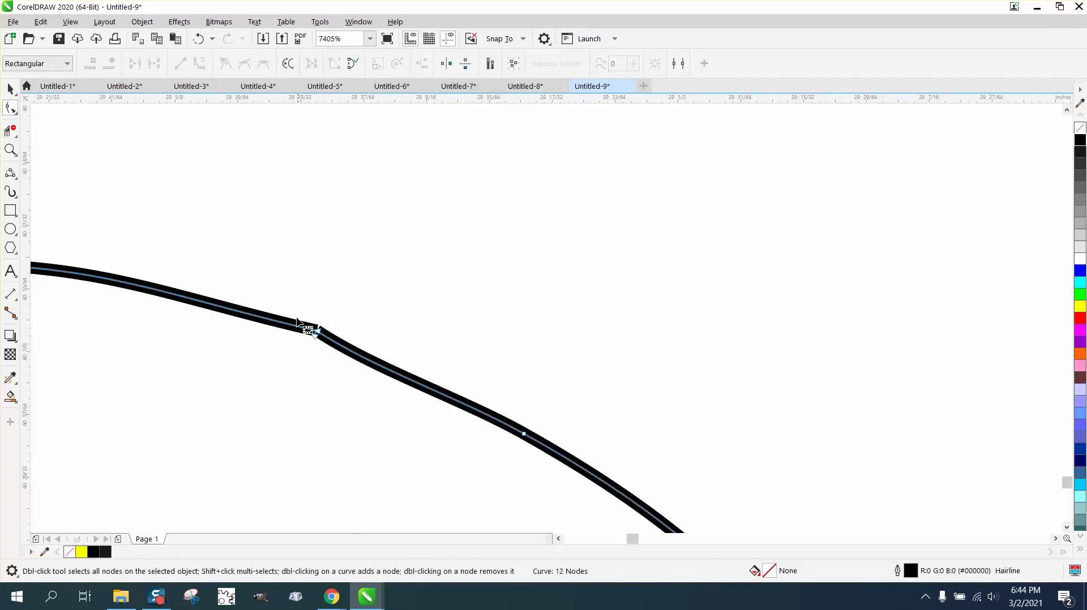
drag(293, 323, 356, 369)
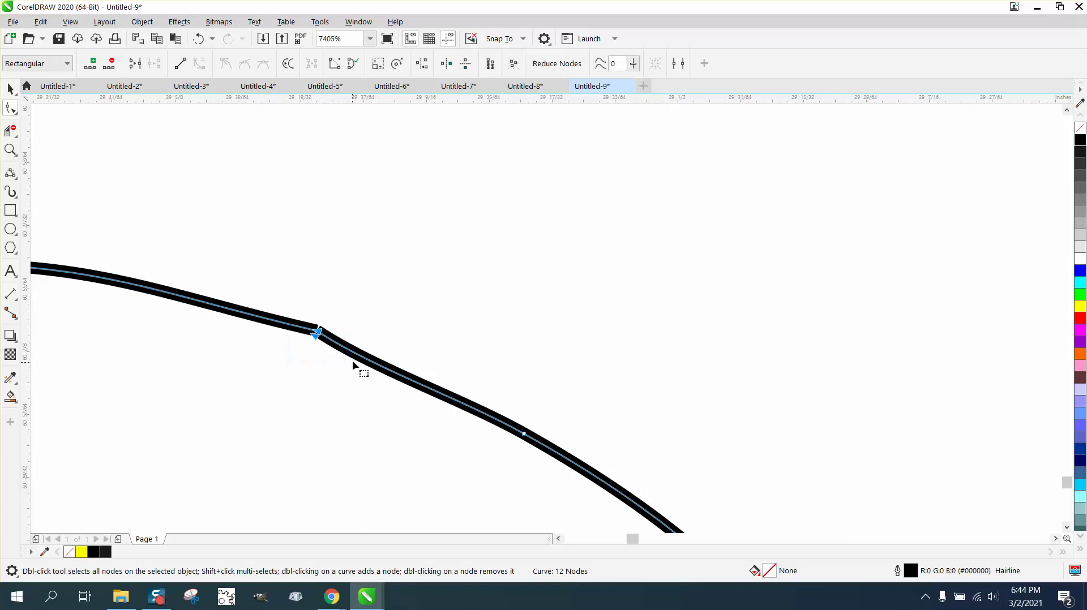
click(358, 22)
mouse_move(398, 198)
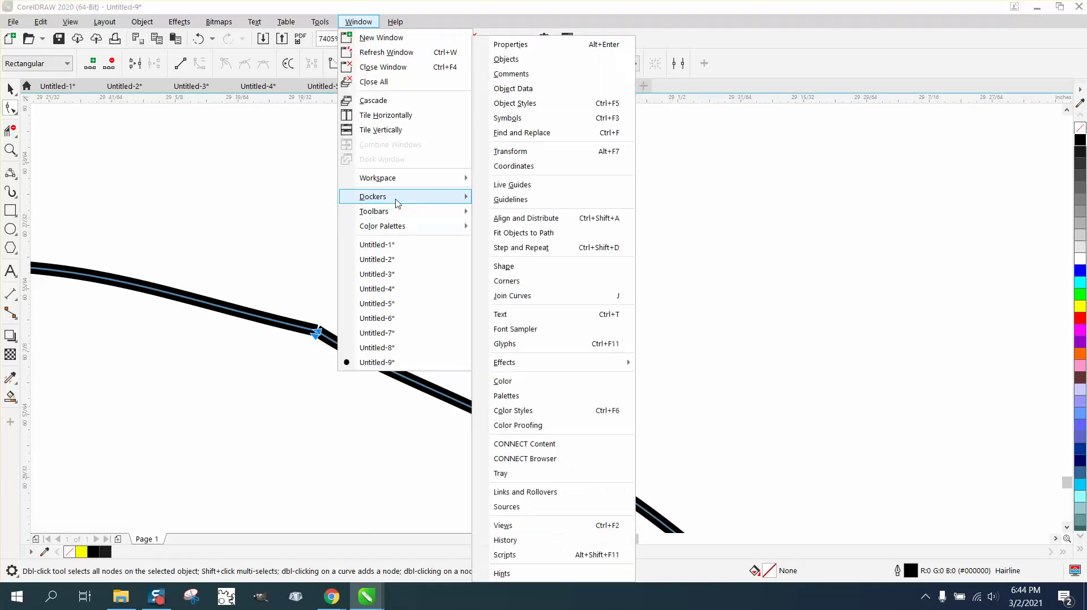
click(534, 299)
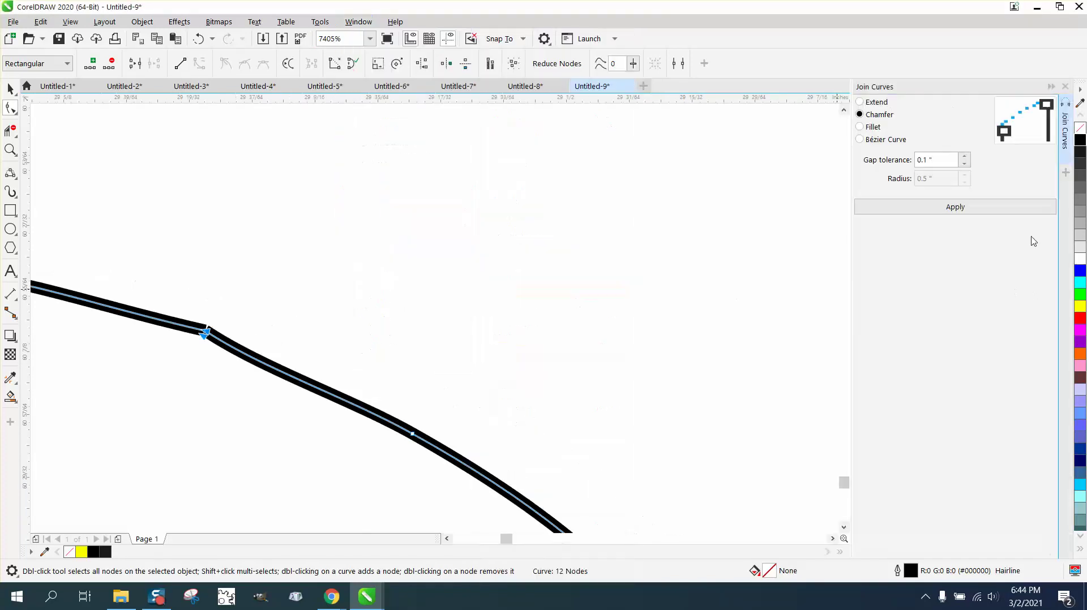
click(973, 211)
scroll(618, 219, down, 5)
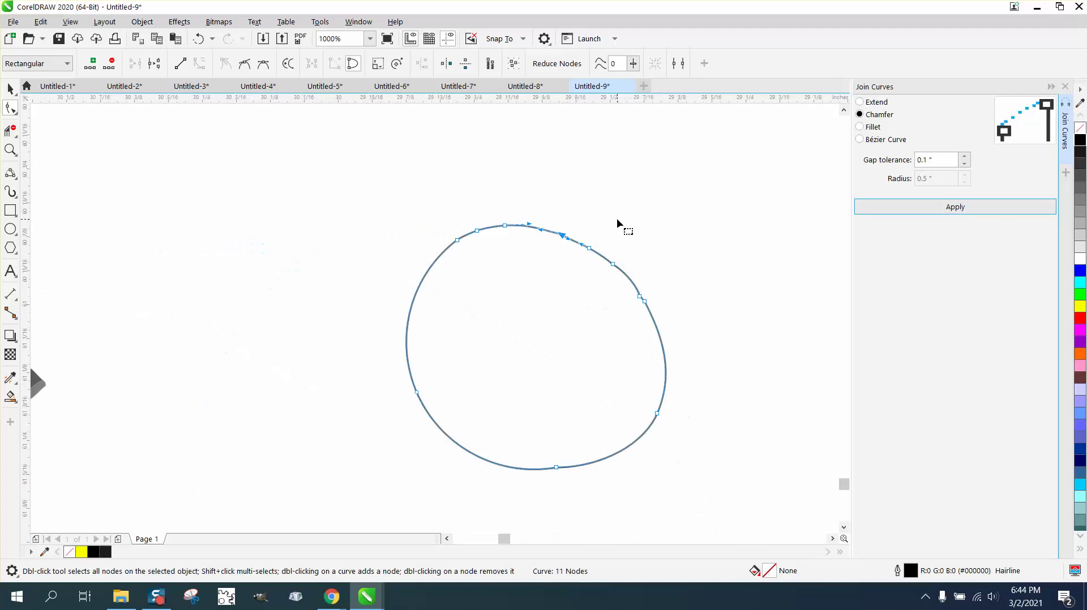
scroll(617, 219, down, 2)
scroll(451, 294, down, 2)
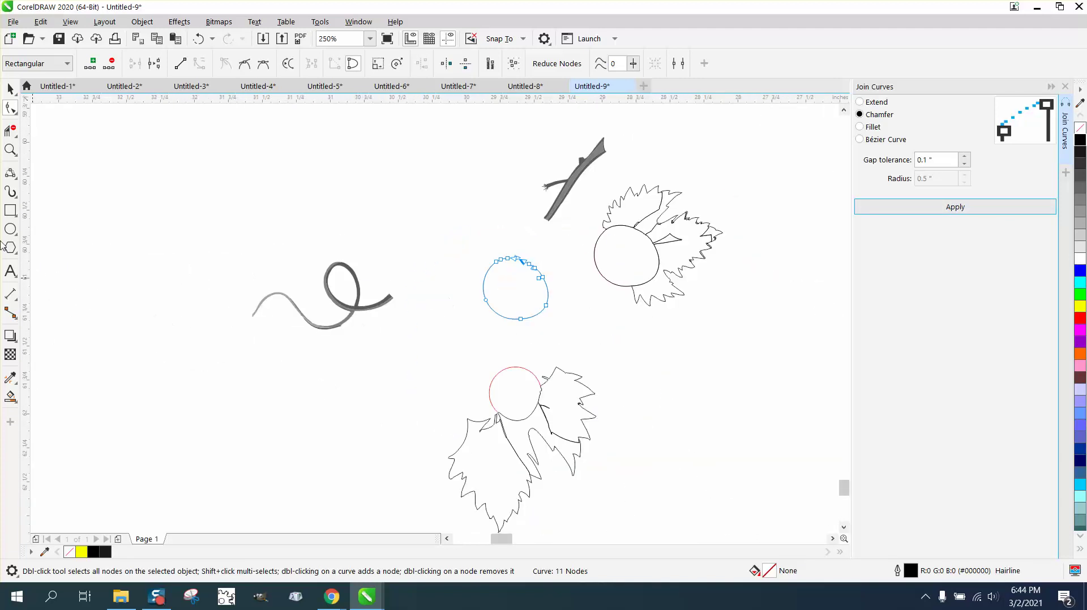
click(10, 89)
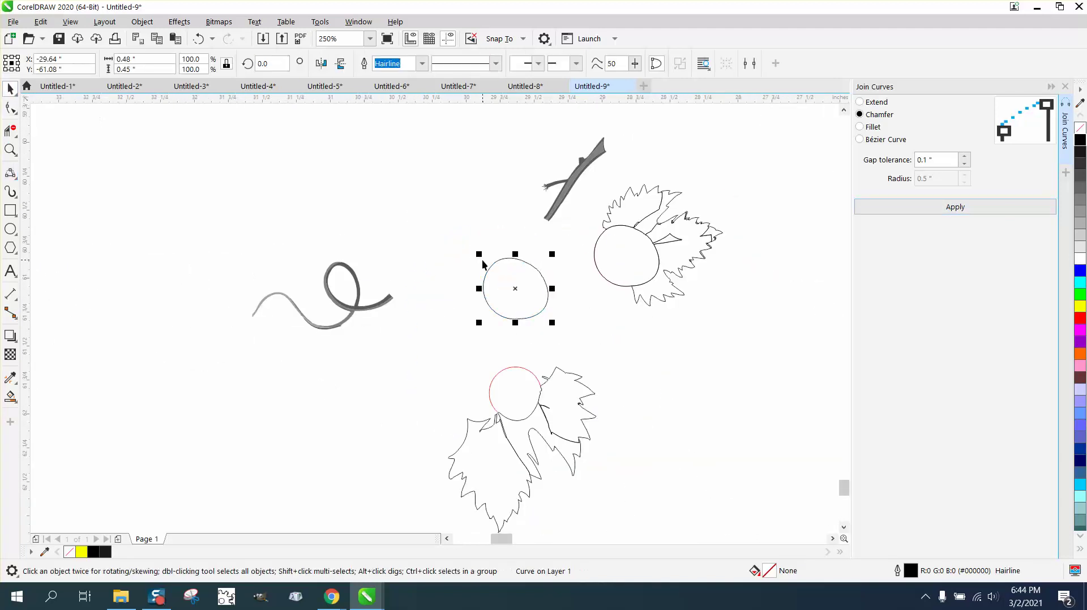
- Drag the grape circle up so it sits against the branch
mouse_move(517, 292)
mouse_down()
mouse_move(533, 243)
mouse_move(575, 261)
mouse_move(484, 267)
mouse_move(409, 324)
mouse_move(446, 303)
mouse_move(410, 317)
mouse_move(595, 334)
mouse_move(612, 310)
mouse_move(514, 293)
mouse_move(487, 322)
mouse_up()
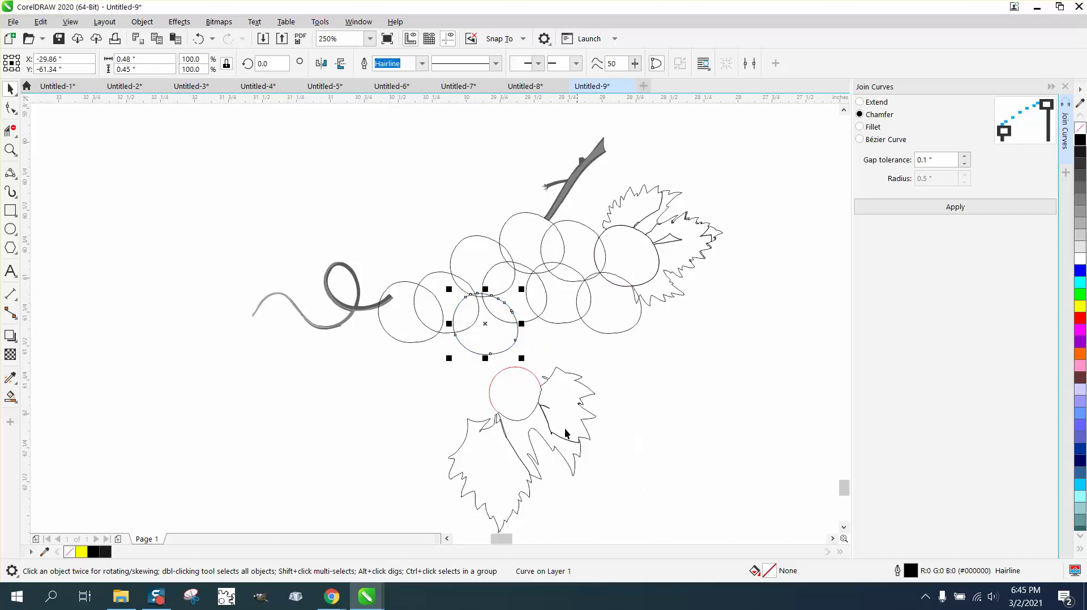
click(521, 387)
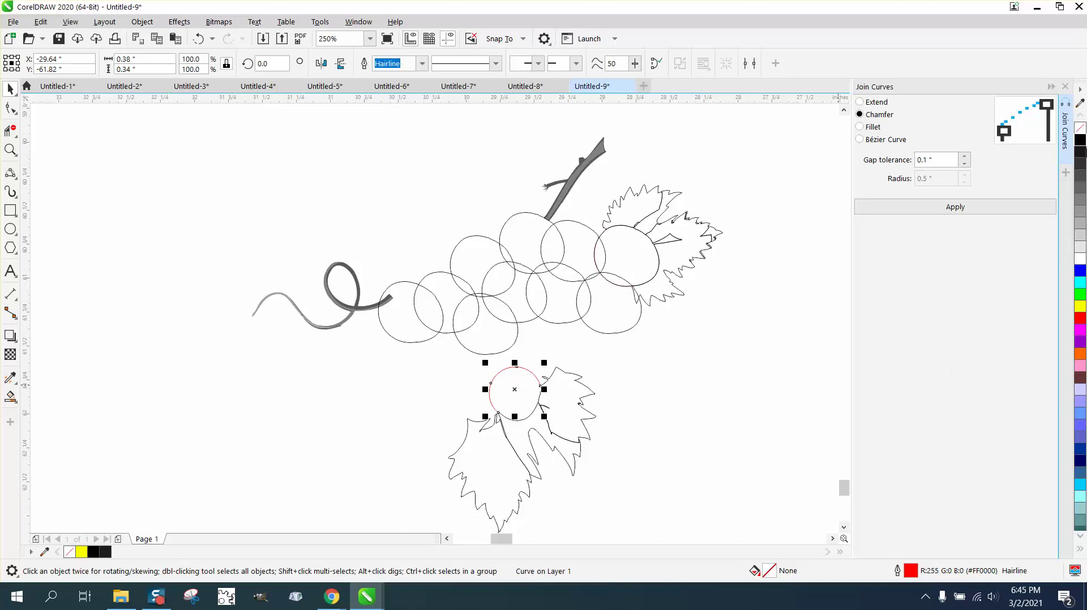
click(1080, 140)
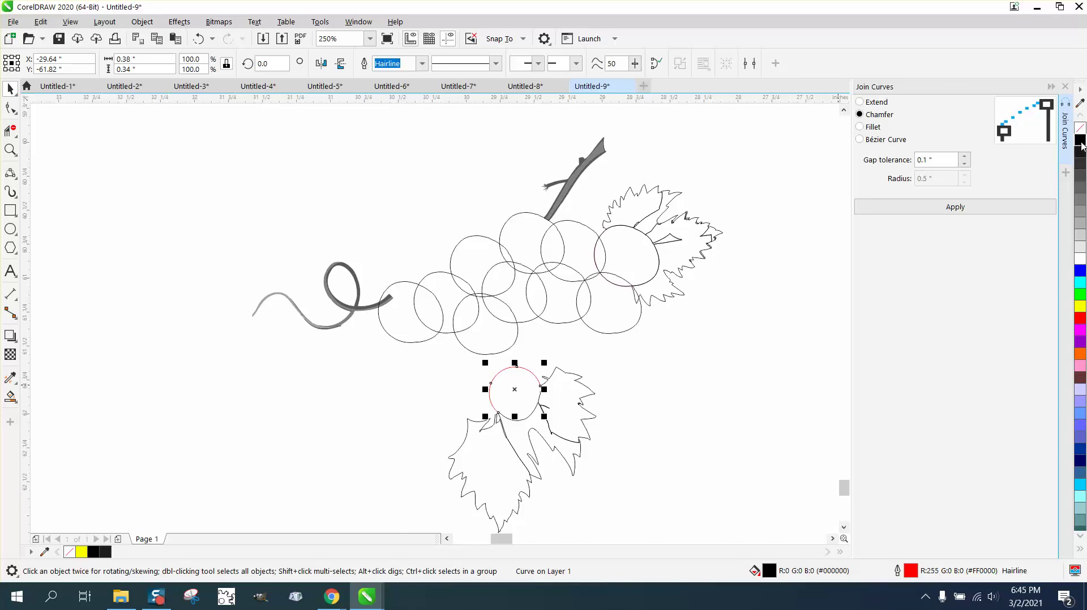
click(10, 395)
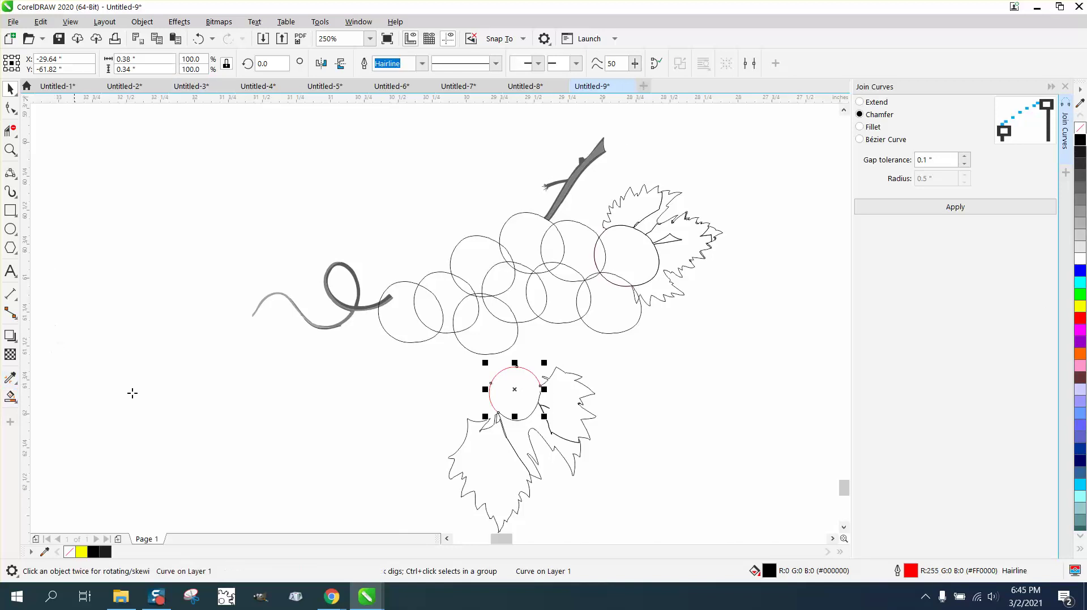
click(530, 390)
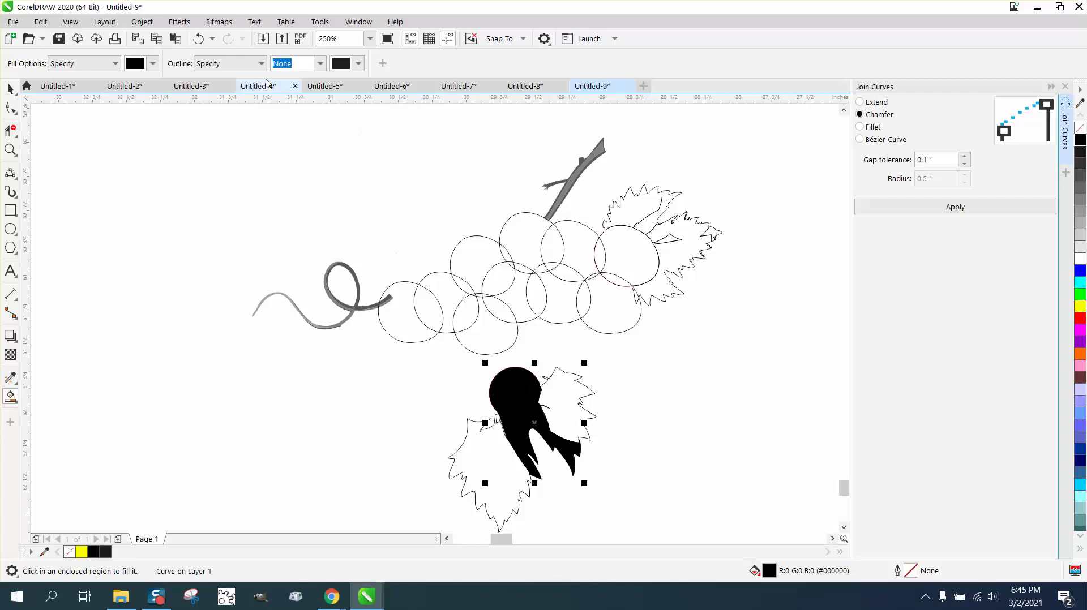
click(198, 38)
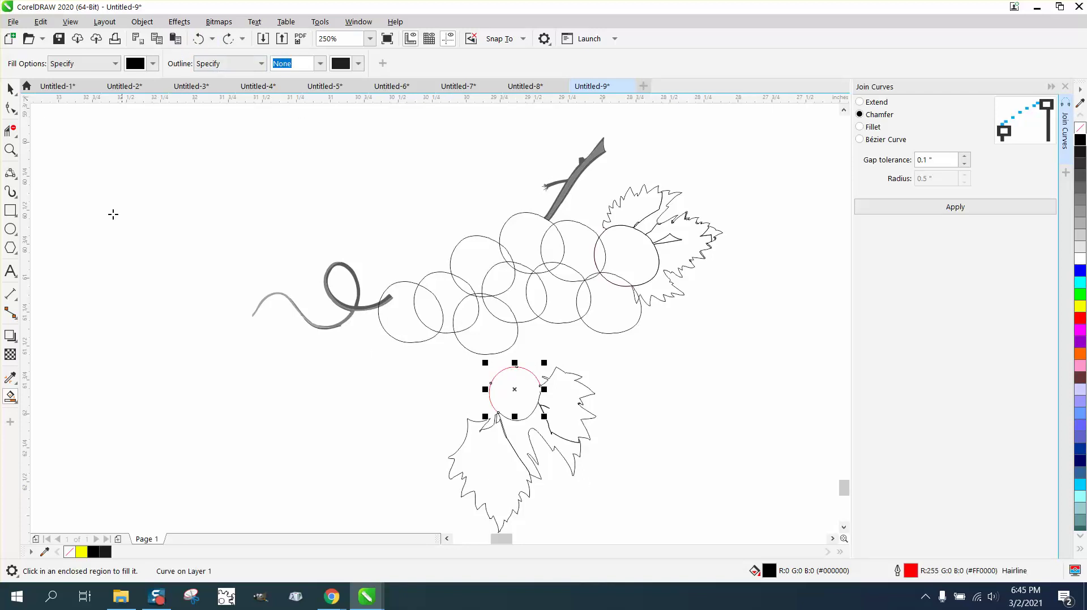
click(532, 380)
- Undo the fill, then move the bottom grape circle's end node onto the leaf corner
click(198, 39)
click(10, 150)
drag(466, 363, 604, 442)
drag(219, 374, 261, 402)
click(10, 108)
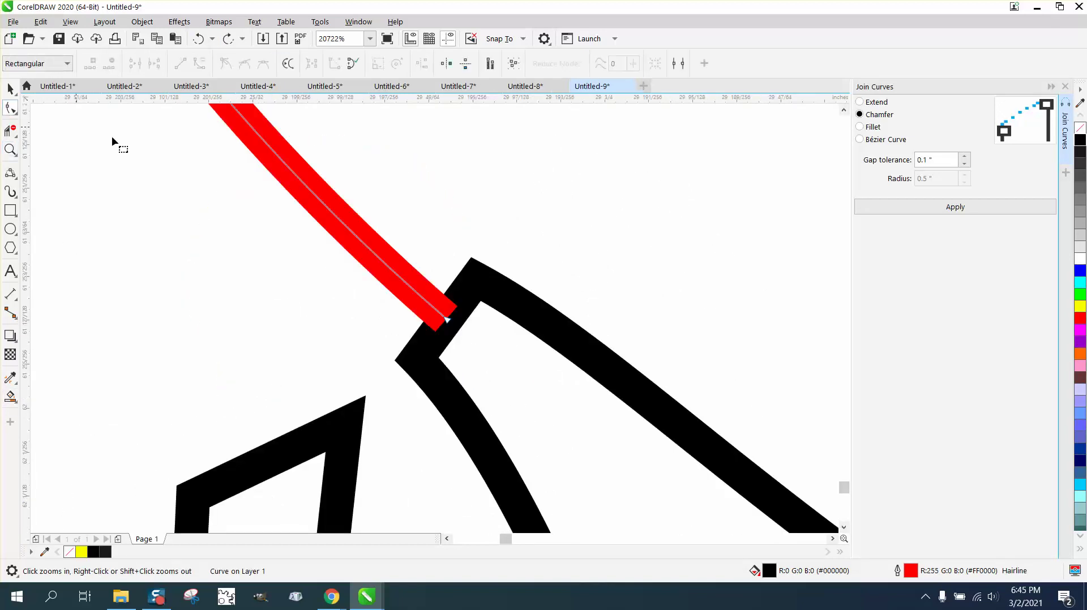
drag(447, 319, 477, 279)
scroll(266, 283, down, 5)
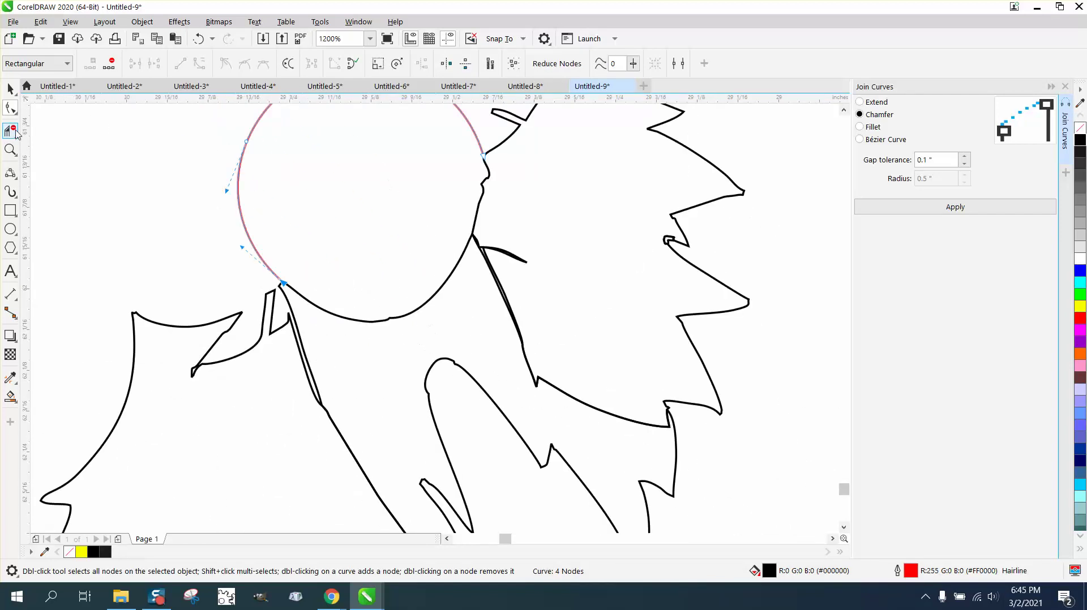
- Zoom into the leaf outline's right edge and delete the stray nodes forming its kink
click(10, 150)
drag(443, 162, 555, 220)
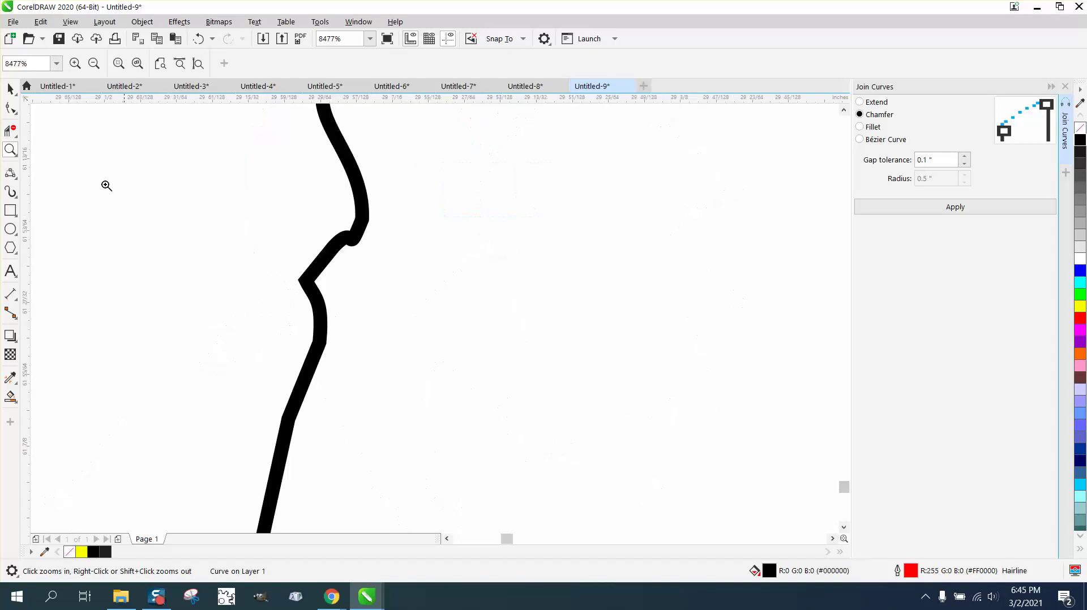
key(F10)
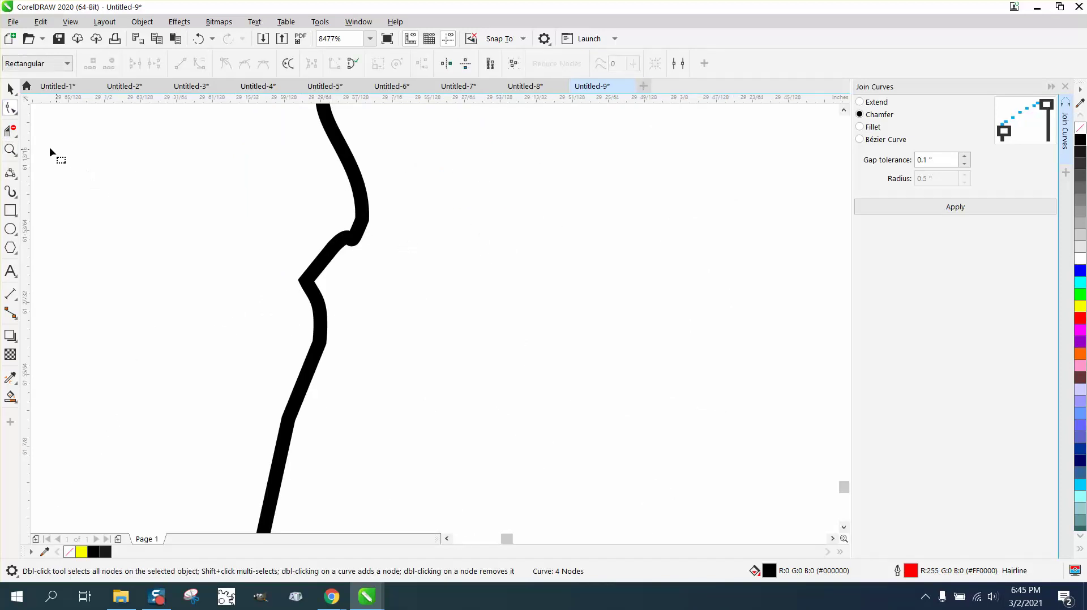
click(19, 116)
click(51, 127)
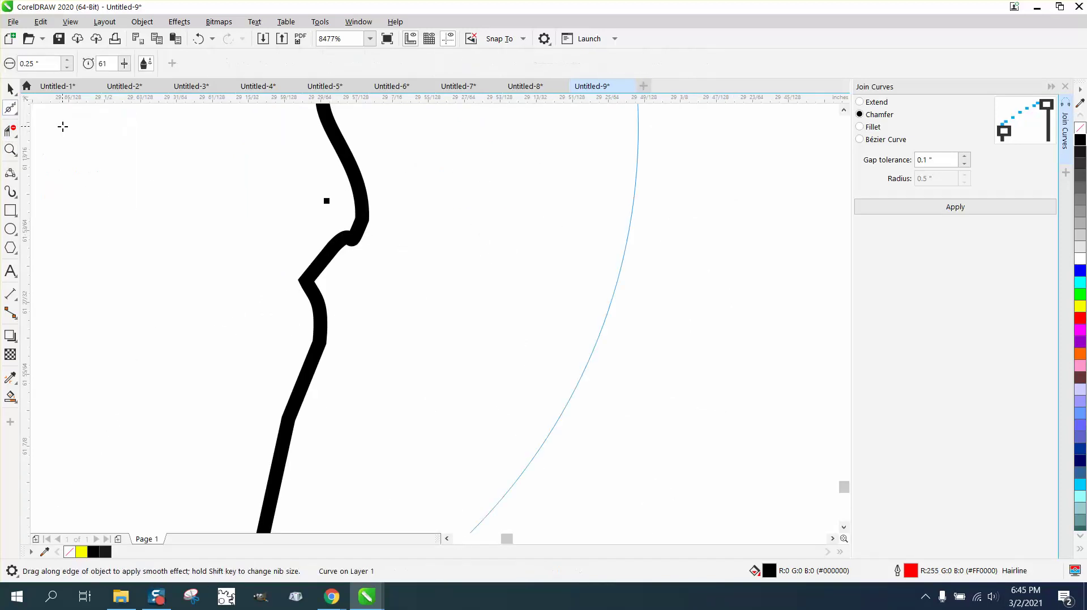
click(24, 116)
click(51, 108)
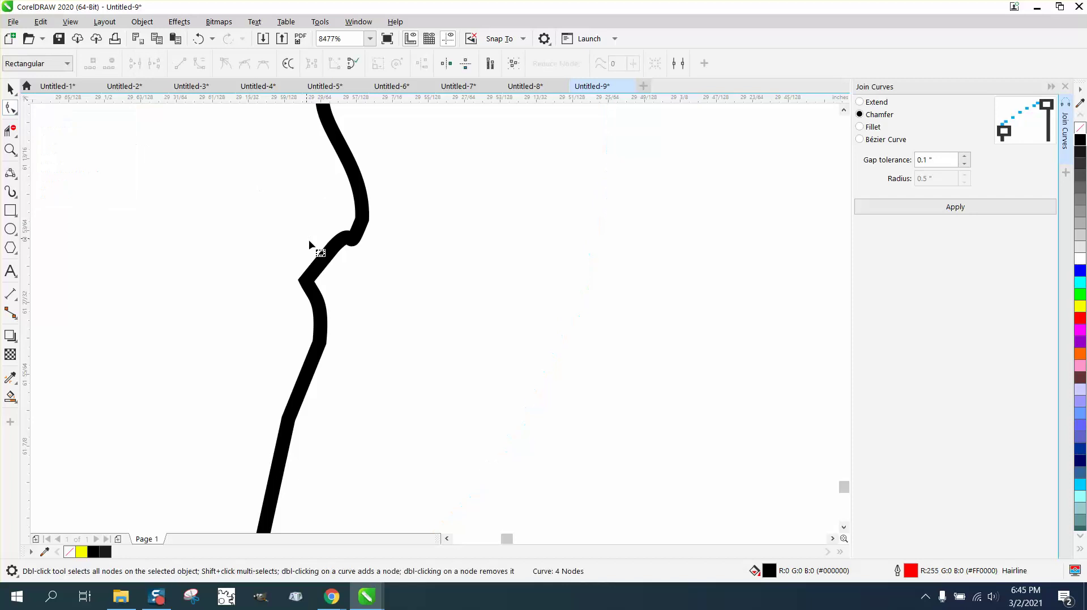
click(345, 241)
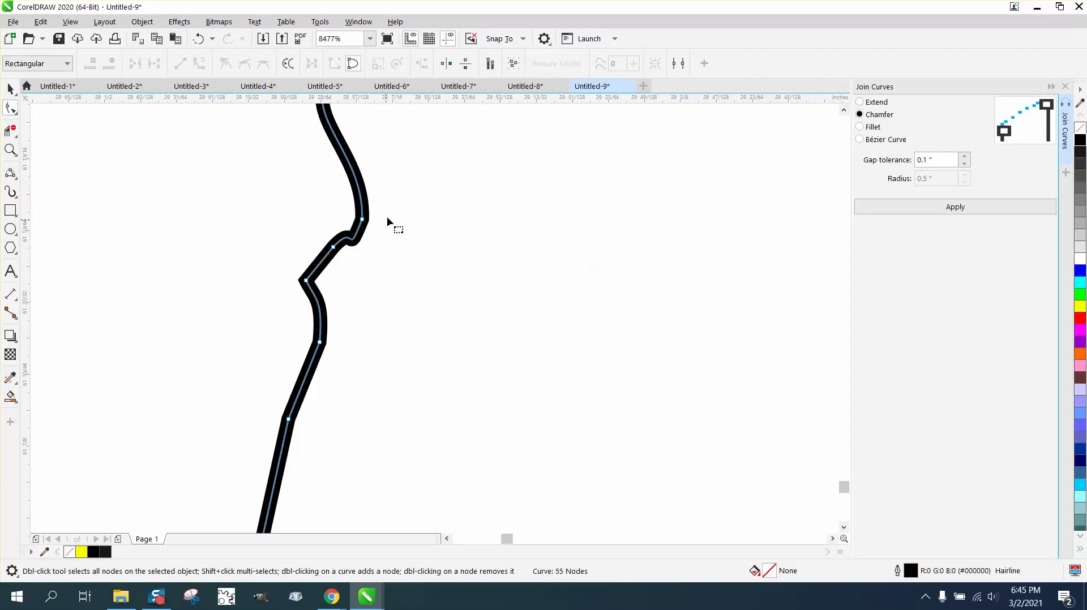
drag(280, 335, 275, 340)
key(Delete)
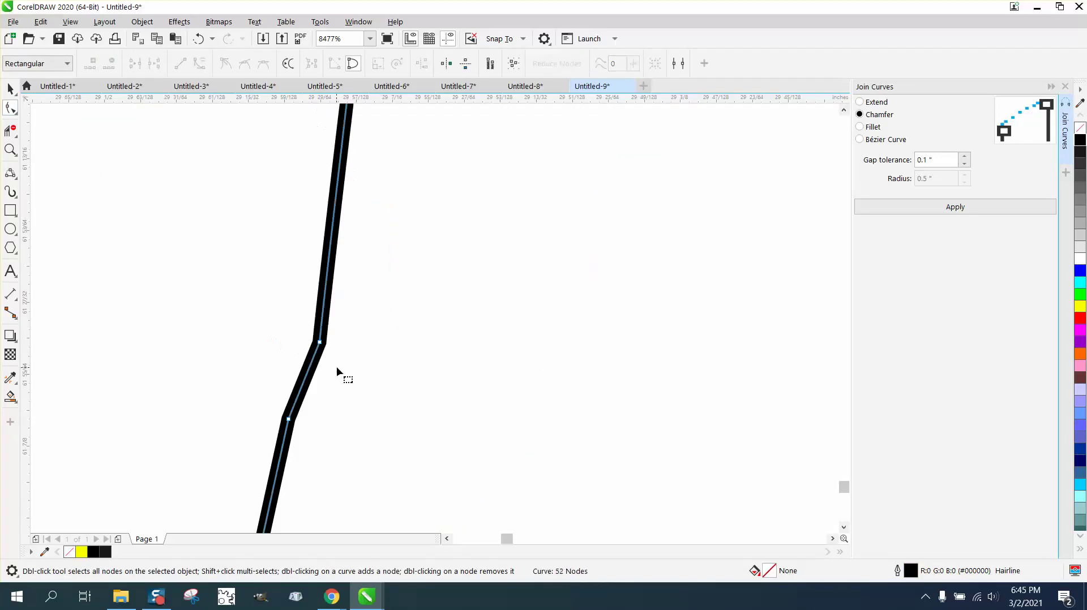
scroll(336, 366, down, 4)
- Snap the grape circle's loose end node exactly onto the leaf stem's corner
click(10, 150)
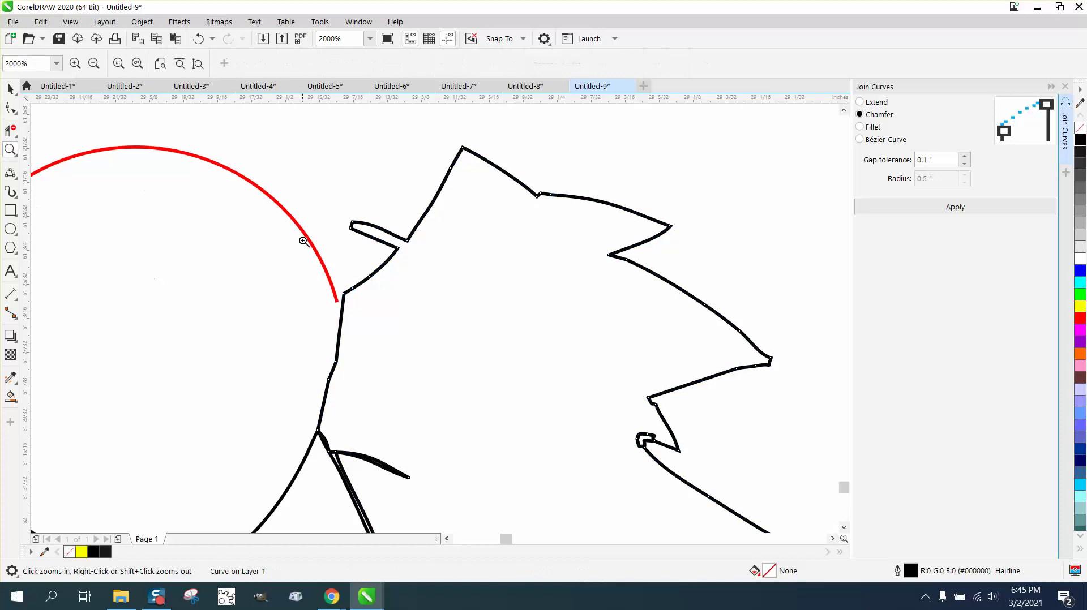
drag(287, 260, 414, 327)
click(10, 108)
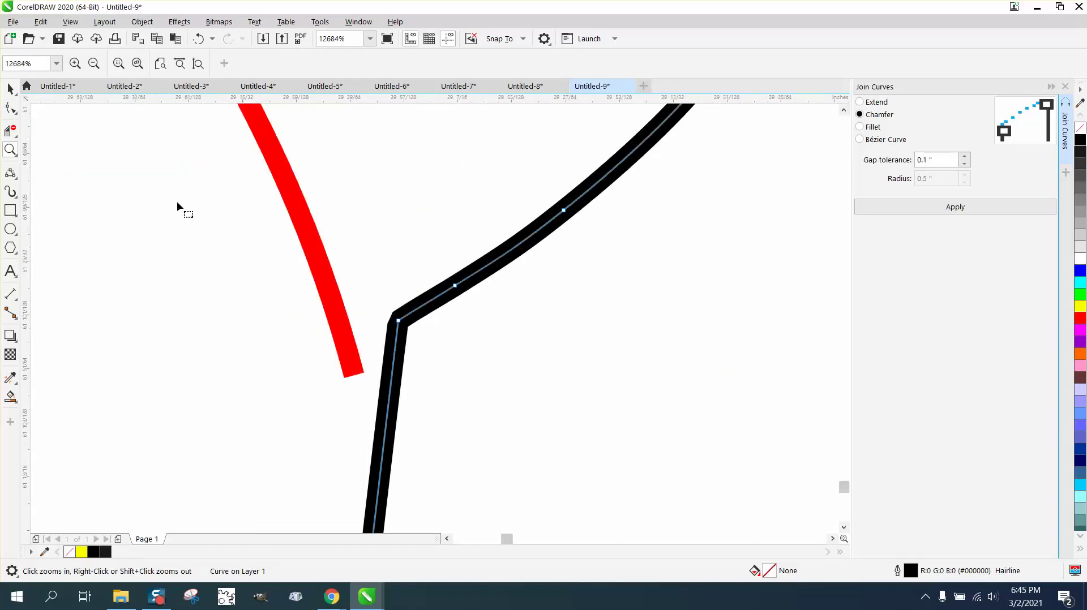
click(357, 374)
drag(357, 376, 400, 317)
scroll(399, 317, down, 4)
scroll(405, 337, down, 4)
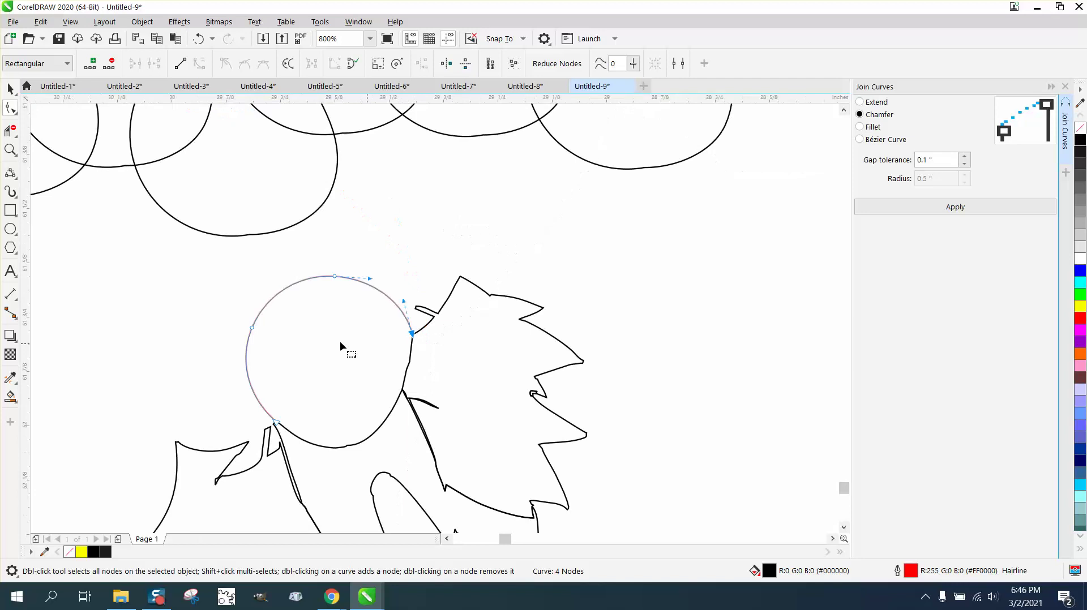
- Smart Fill inside the bottom grape, move the new shape into the cluster, and set no fill with black outline
click(10, 397)
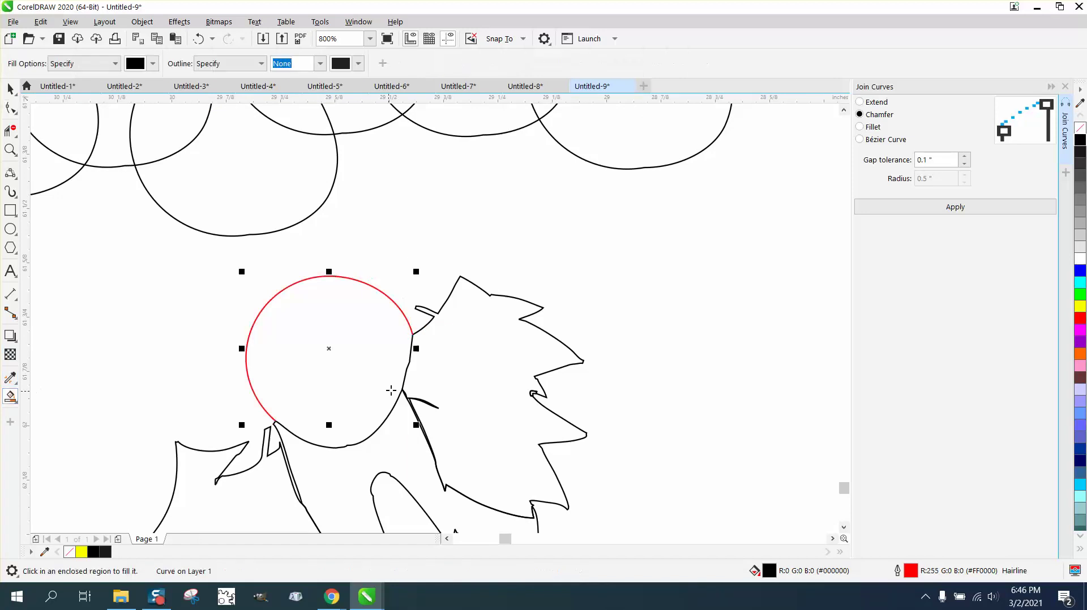
click(365, 378)
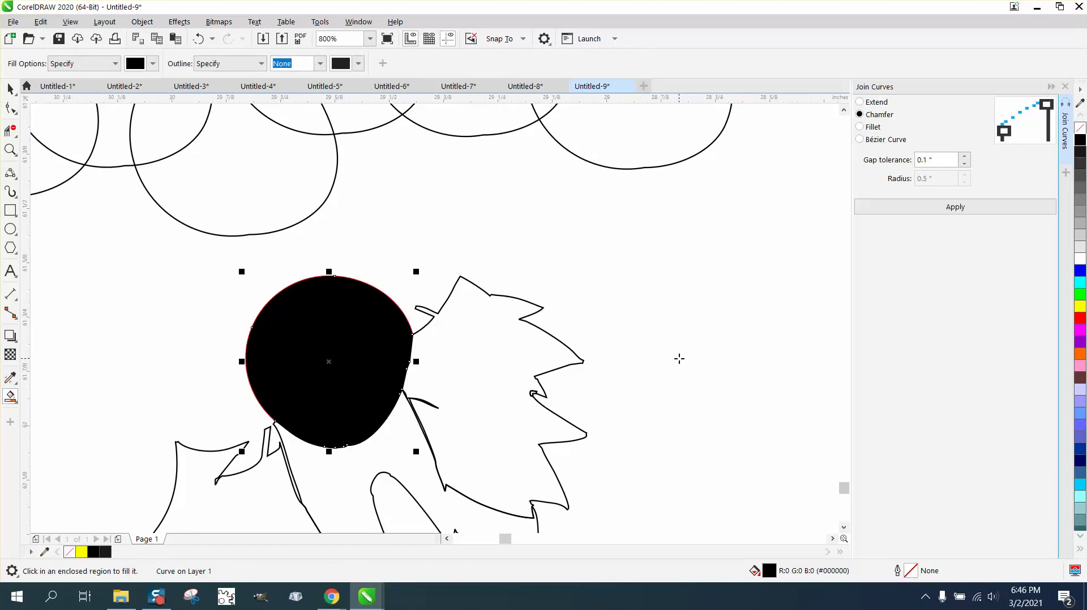
click(10, 89)
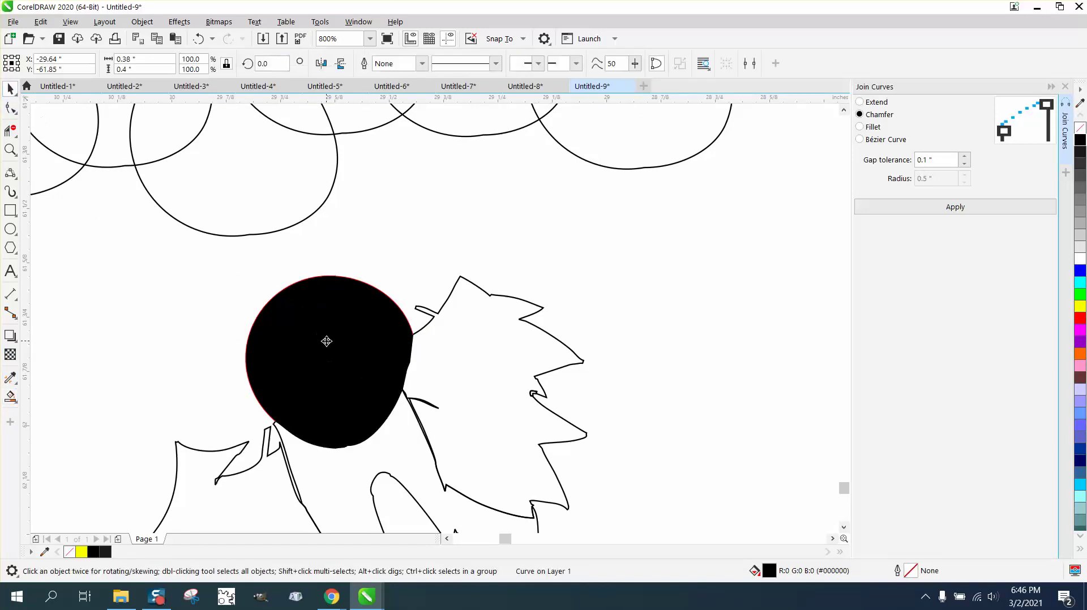
drag(332, 341, 383, 183)
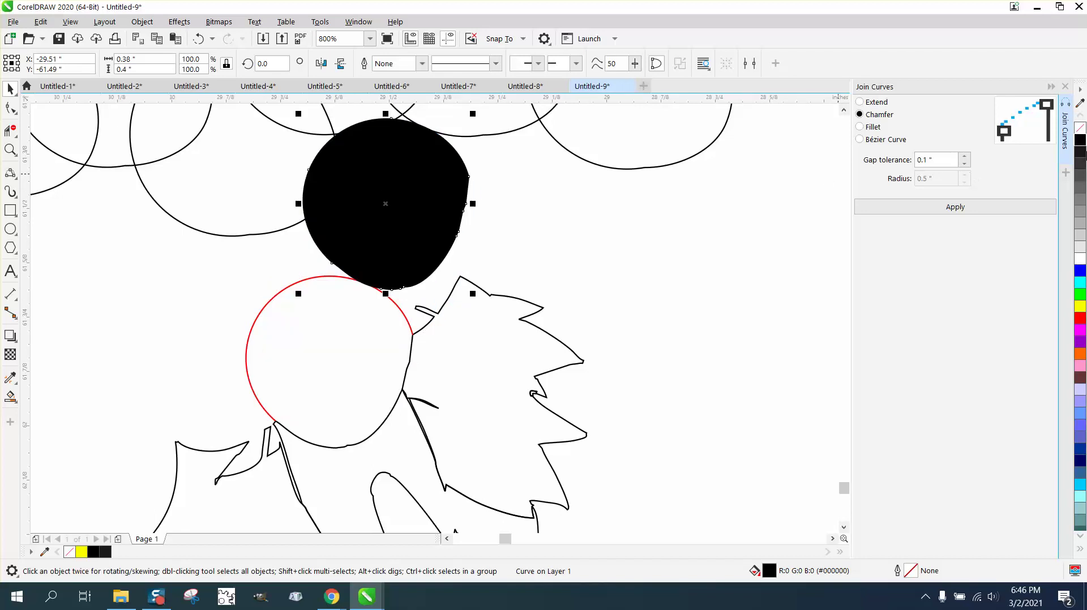
click(1081, 128)
right_click(1081, 142)
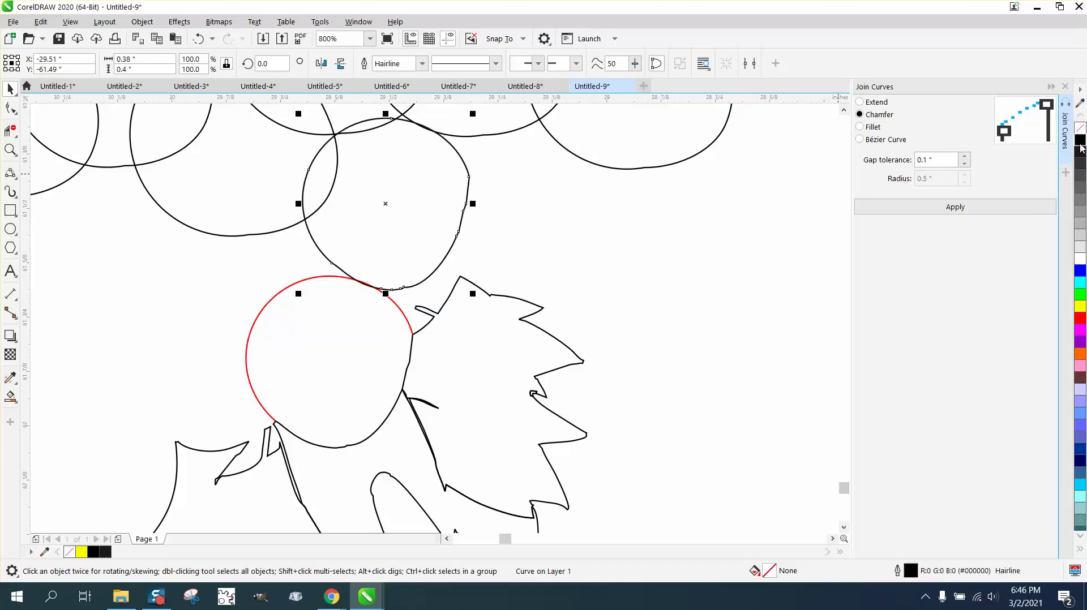
- Reposition the new grape circle beside the bottom grape and zoom in on the cluster
scroll(324, 223, down, 2)
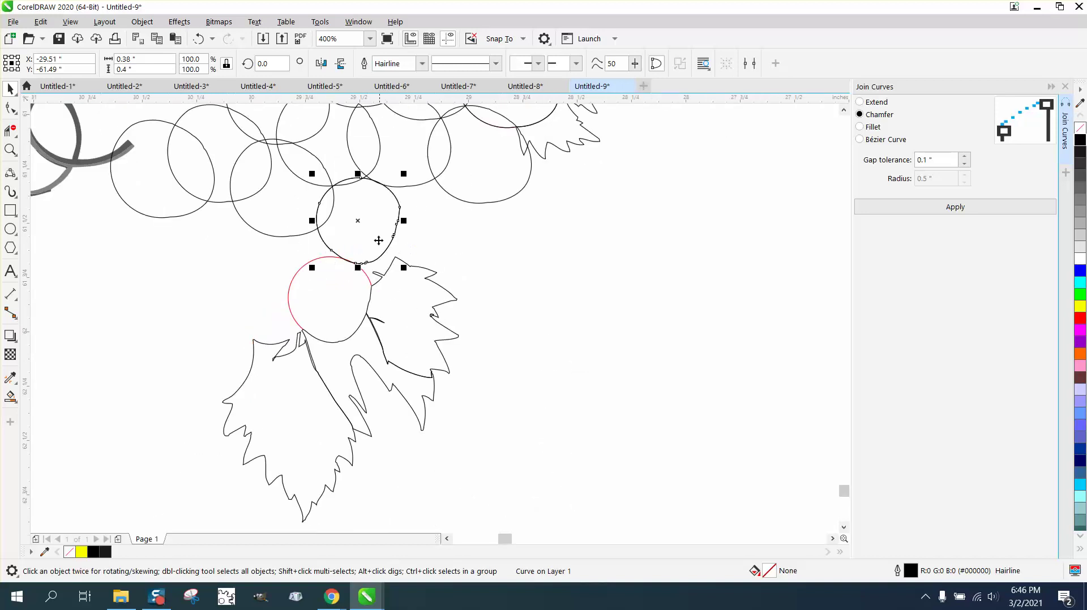
drag(362, 225, 285, 260)
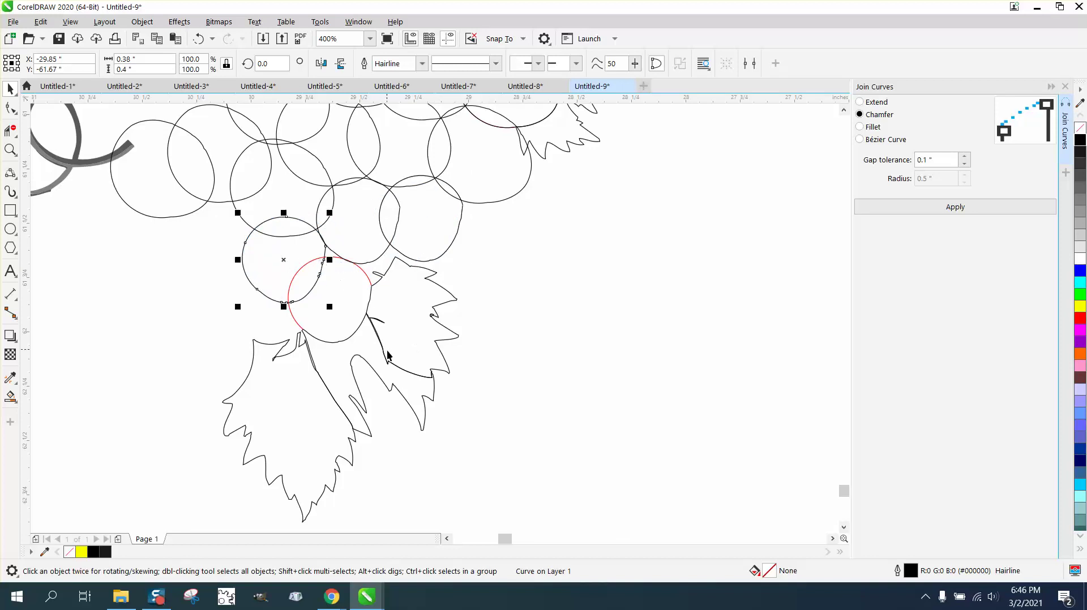
scroll(386, 357, down, 1)
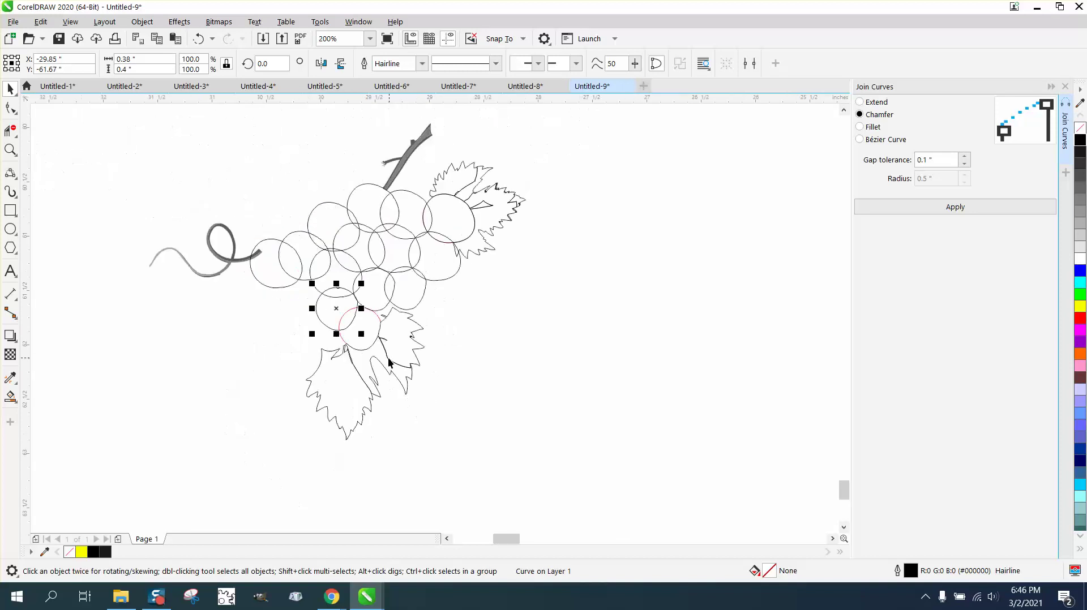
click(11, 150)
drag(221, 155, 657, 423)
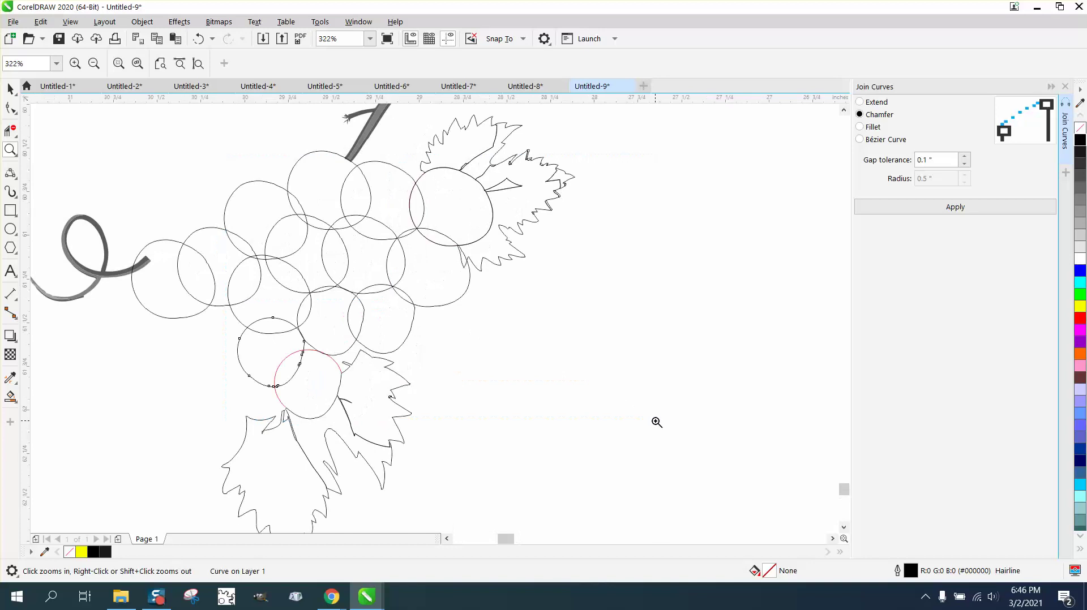
- Trim the overlapping arcs among the upper grapes with Virtual Segment Delete
click(18, 137)
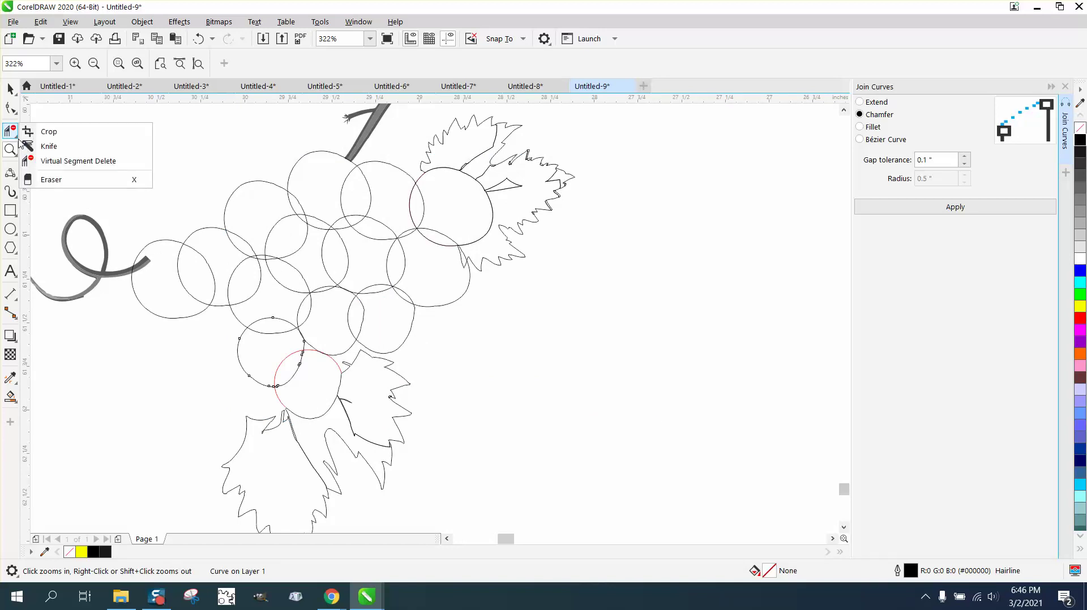
click(63, 161)
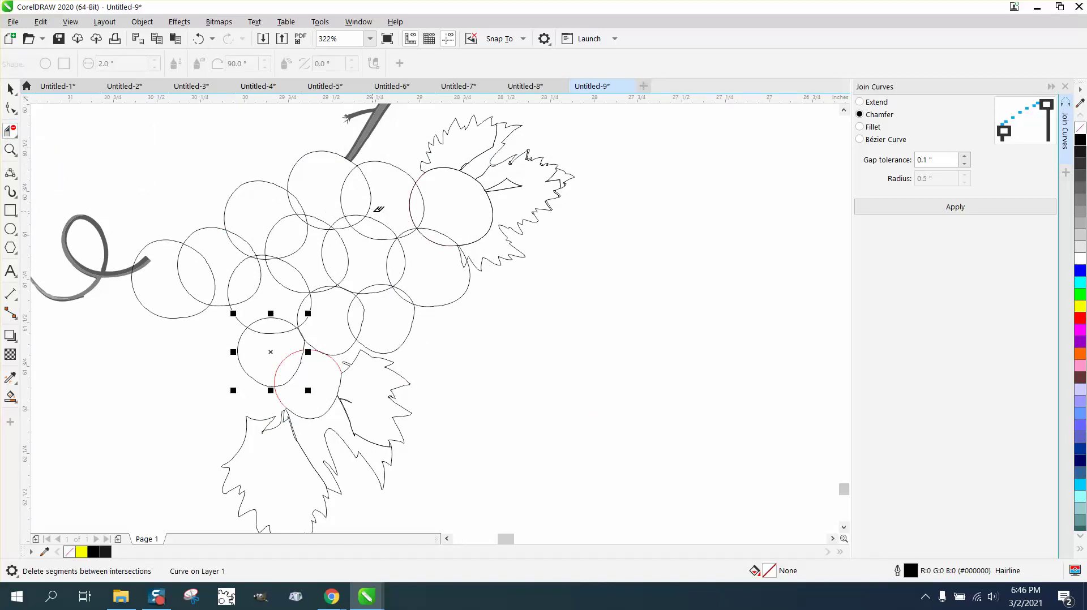
click(412, 202)
click(447, 233)
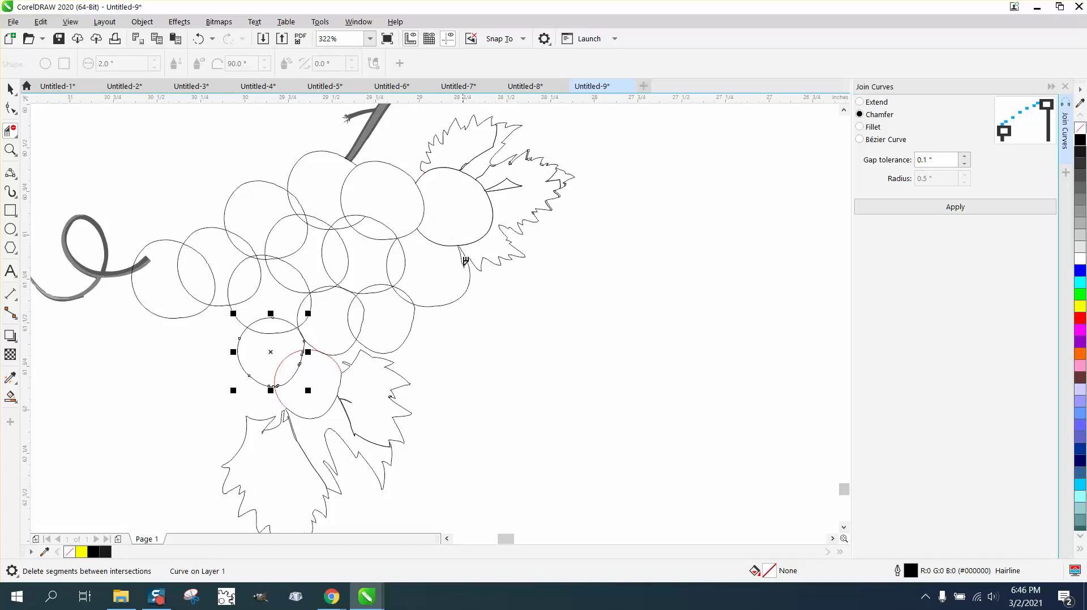
click(404, 247)
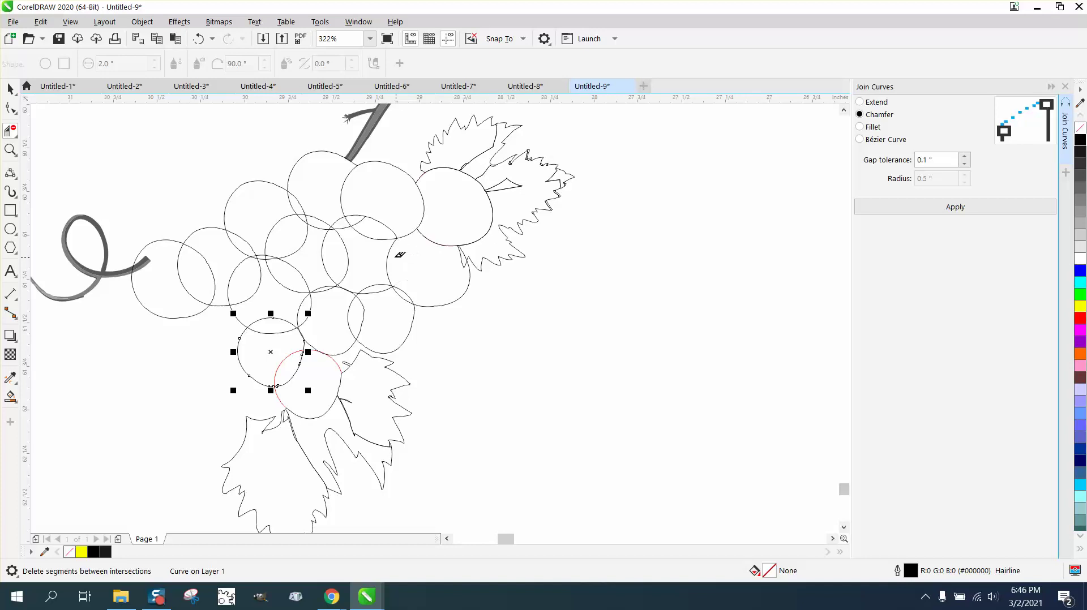
click(373, 219)
click(362, 214)
click(198, 39)
- Trim the remaining overlapping arcs, including those around the new lower grape
click(302, 215)
click(306, 226)
click(348, 247)
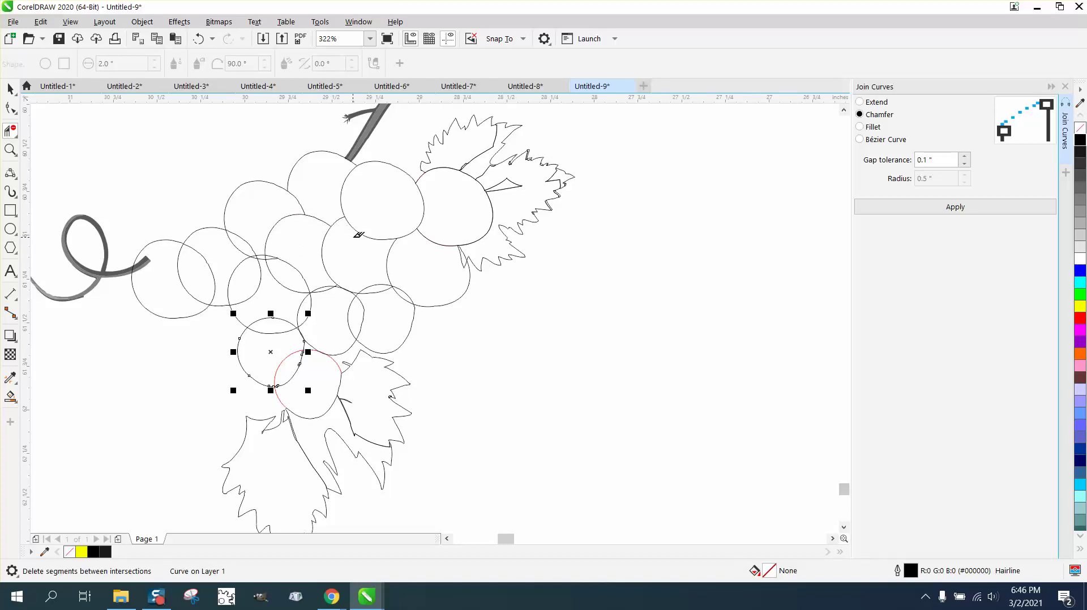
click(305, 272)
click(242, 259)
click(215, 261)
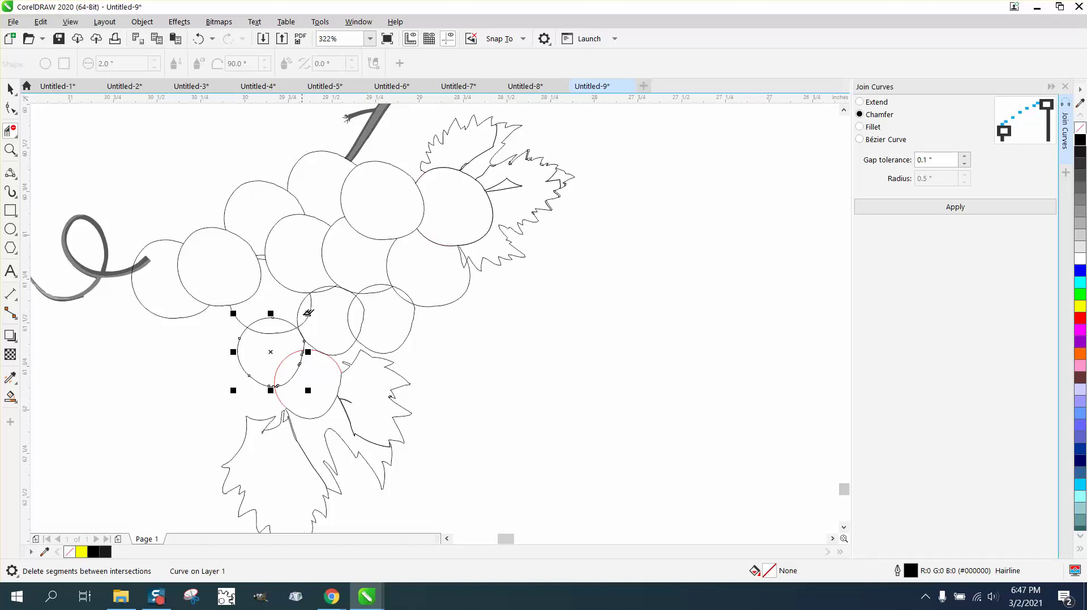
click(288, 316)
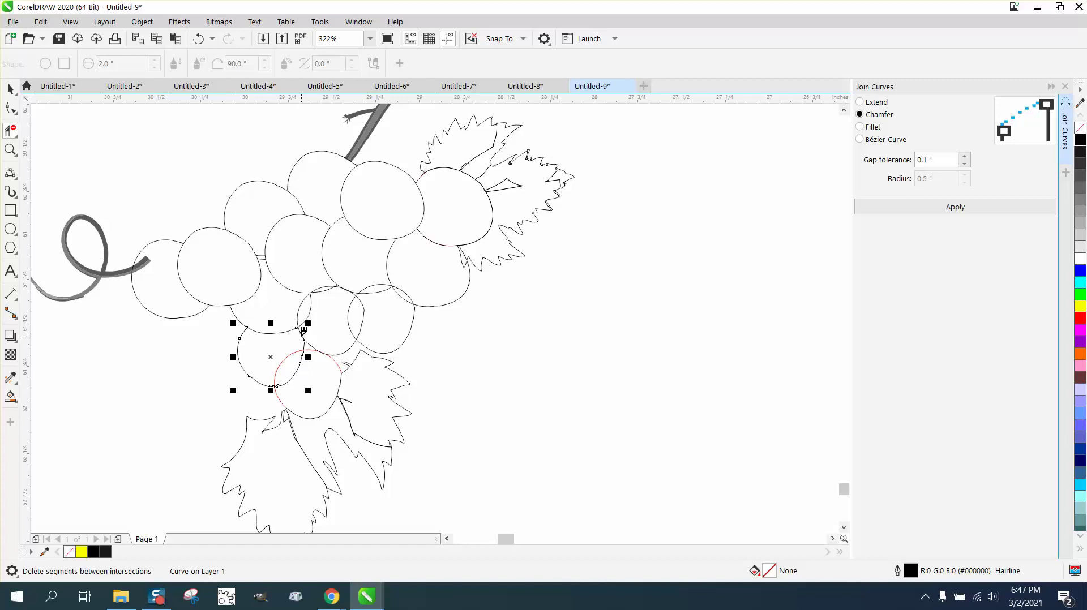
click(305, 333)
click(198, 38)
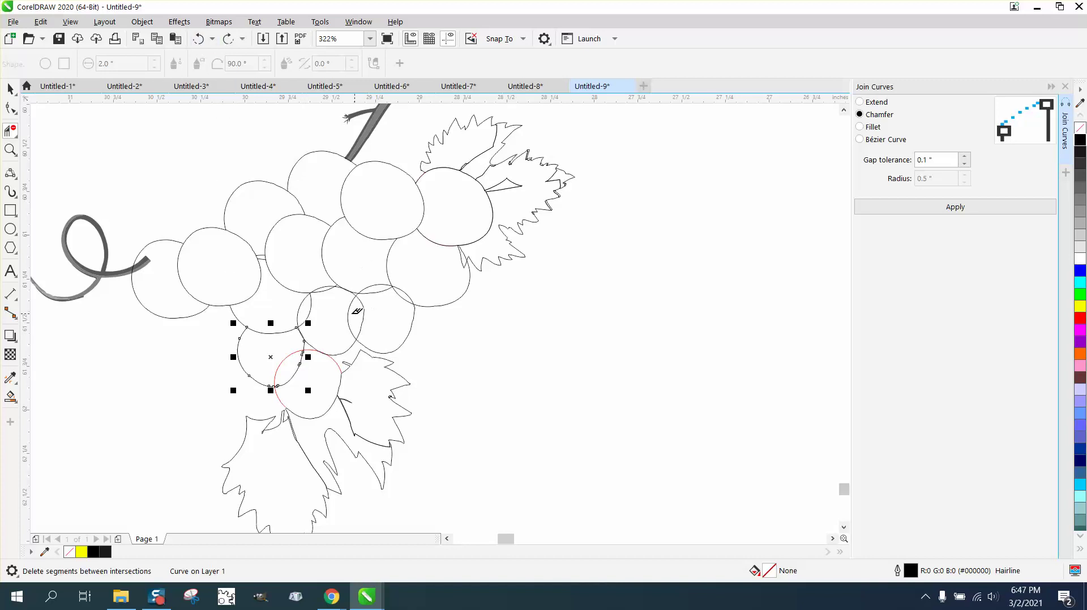
click(313, 304)
click(364, 308)
click(402, 296)
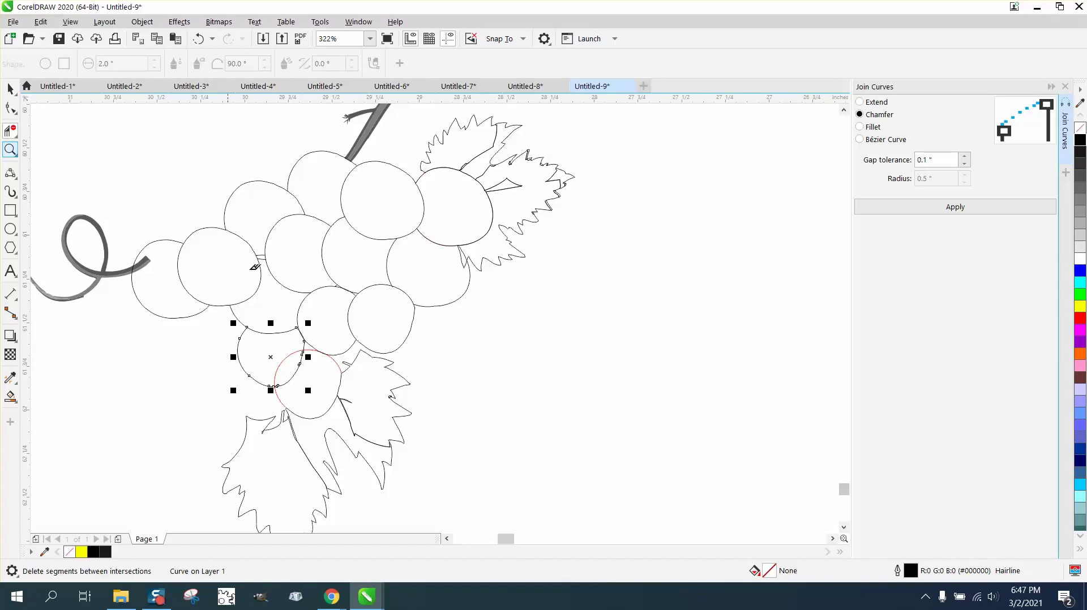
click(10, 149)
- Delete the overlapping outline segments between the lower grapes, including the red grape's hidden arc
click(45, 165)
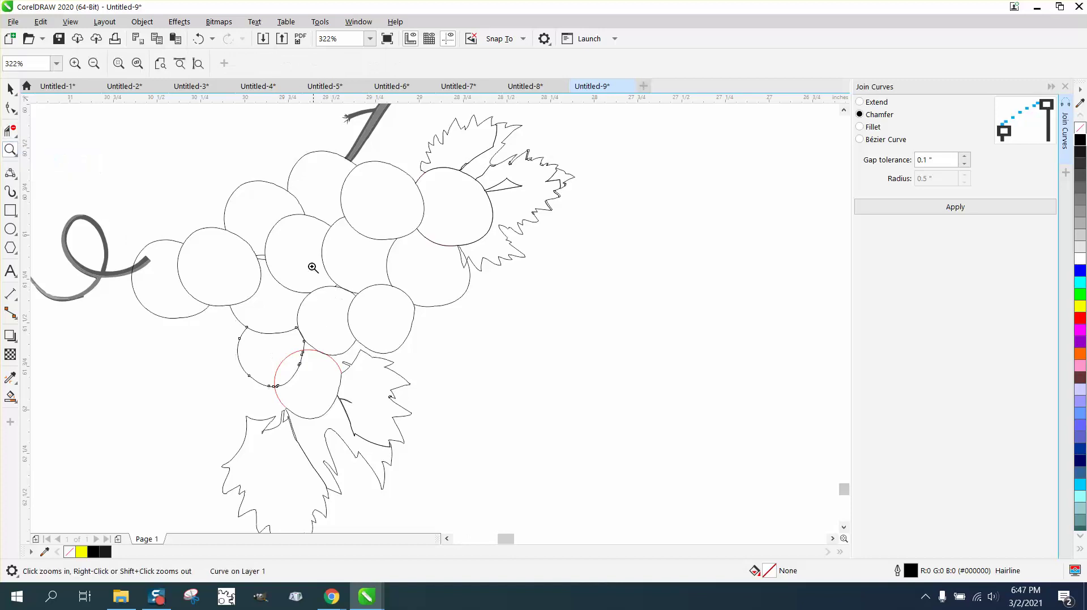
drag(312, 267, 462, 366)
click(10, 131)
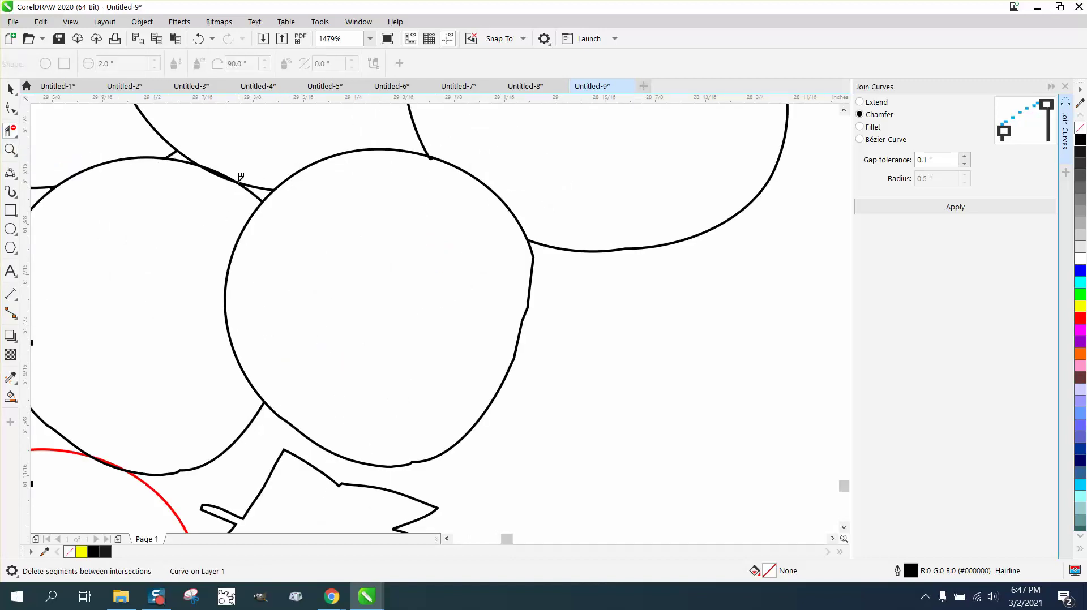
click(226, 171)
click(267, 184)
scroll(333, 241, down, 3)
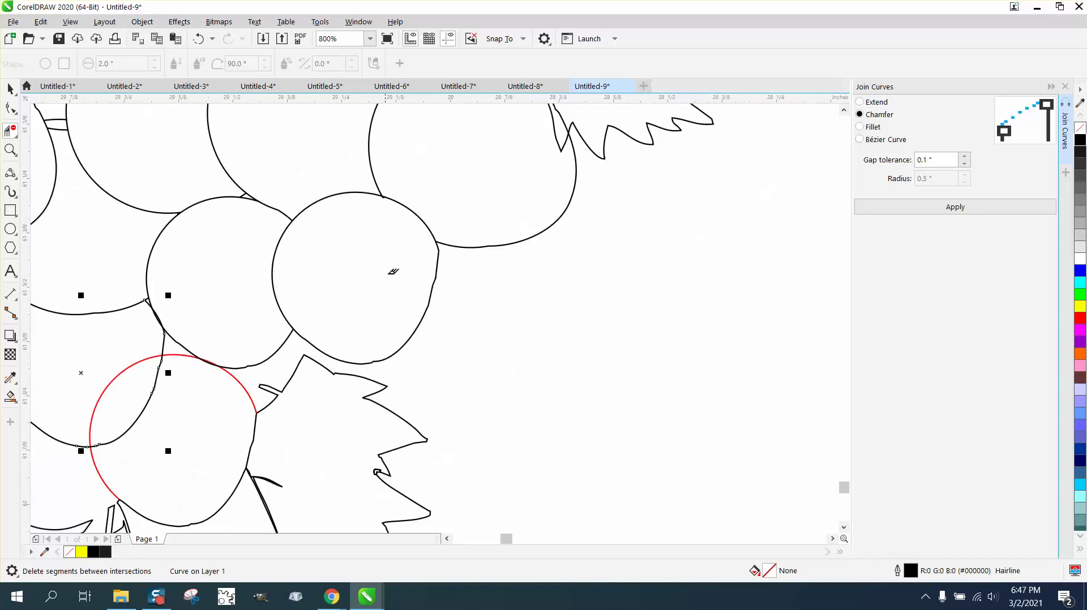
click(147, 303)
scroll(226, 338, down, 2)
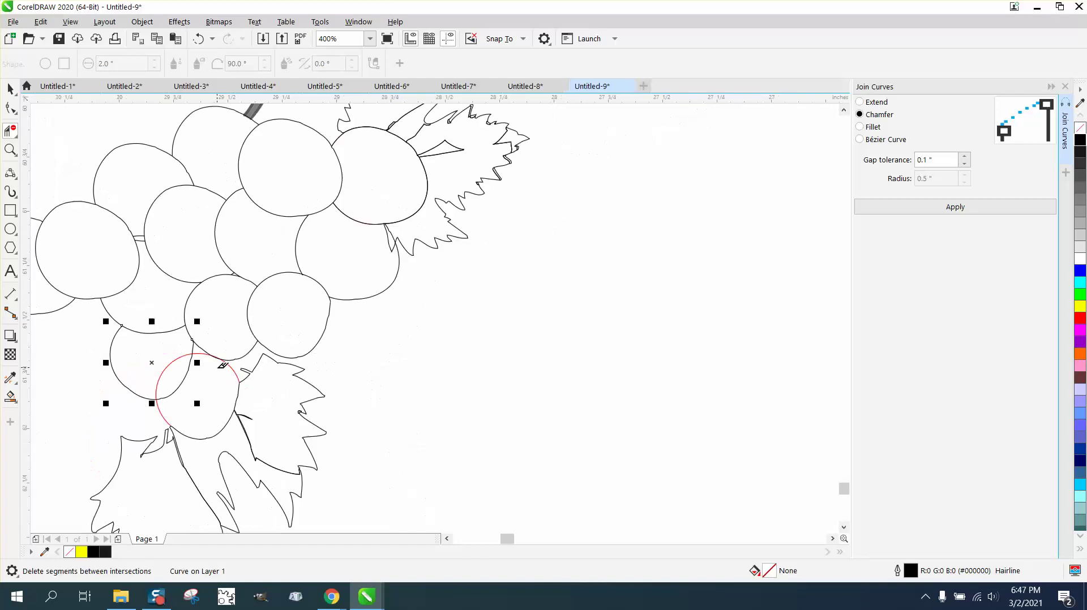
click(178, 360)
scroll(299, 408, down, 1)
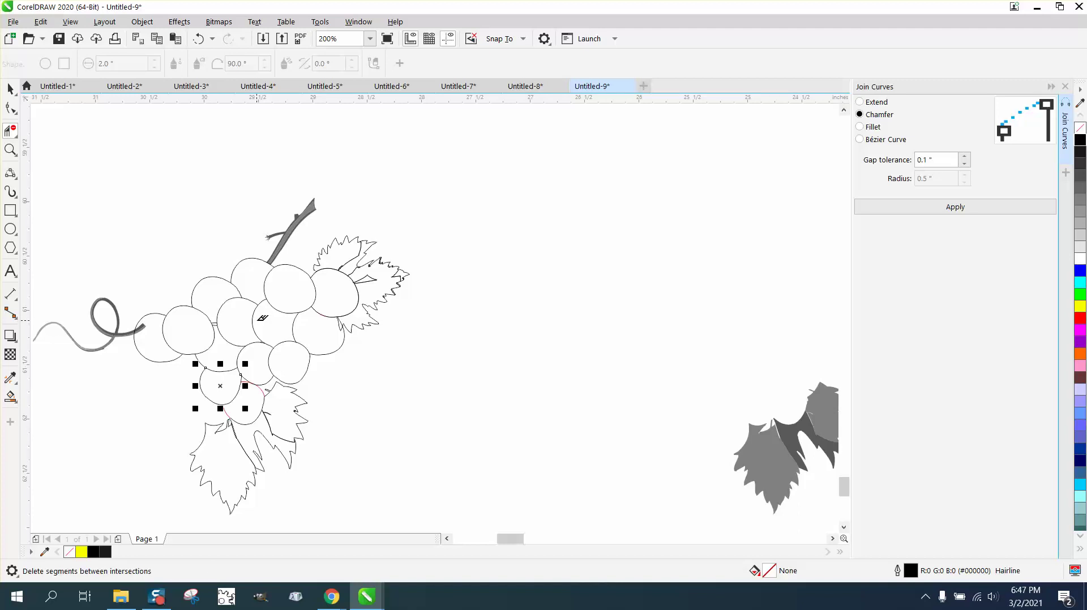
- Zoom in tightly on a grape junction to check the trimmed outlines
click(10, 149)
drag(244, 307, 288, 339)
scroll(283, 300, down, 2)
scroll(331, 325, down, 1)
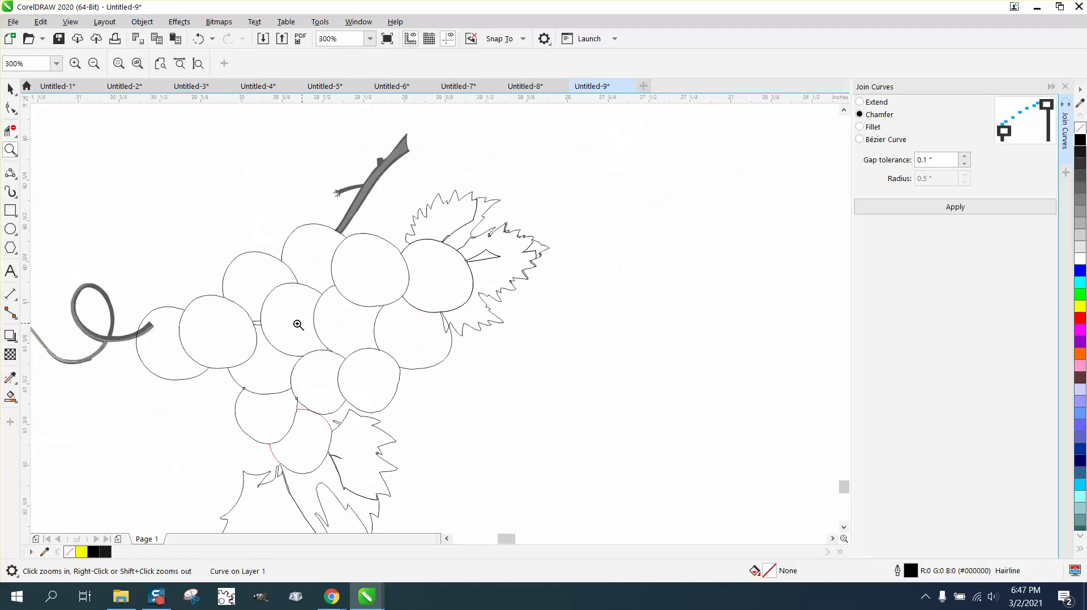
scroll(289, 330, down, 1)
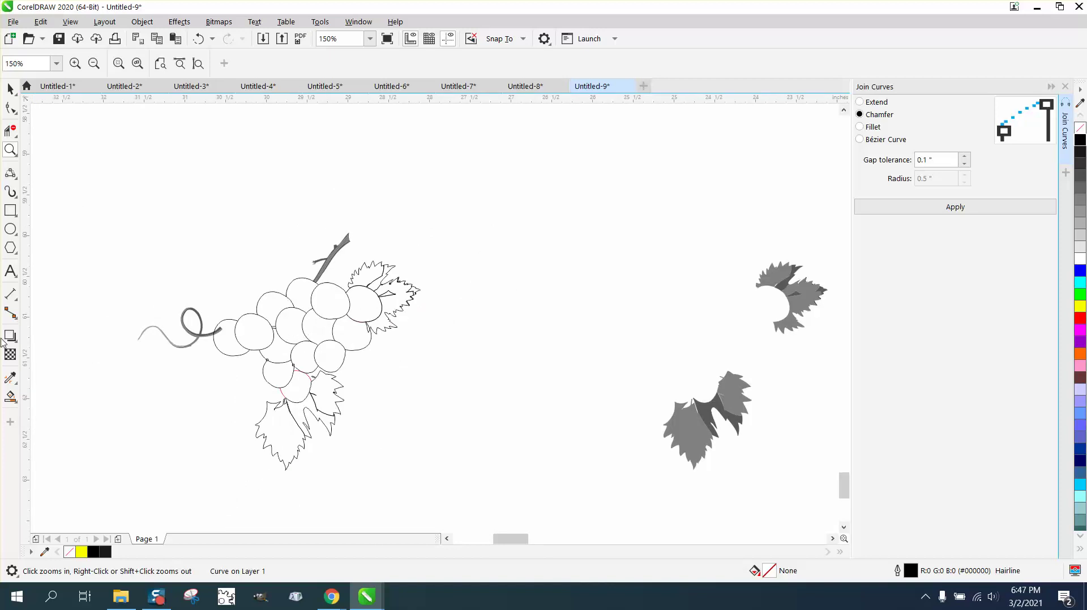
- Smart Fill a grape near the tendril and drag the black shape out left of the bunch
click(10, 397)
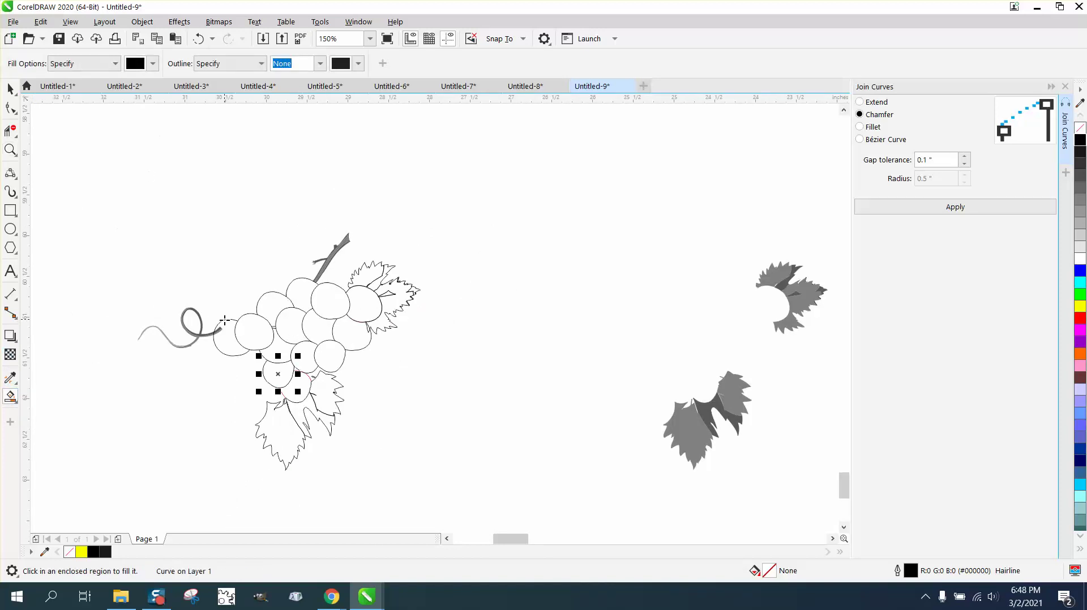
click(228, 338)
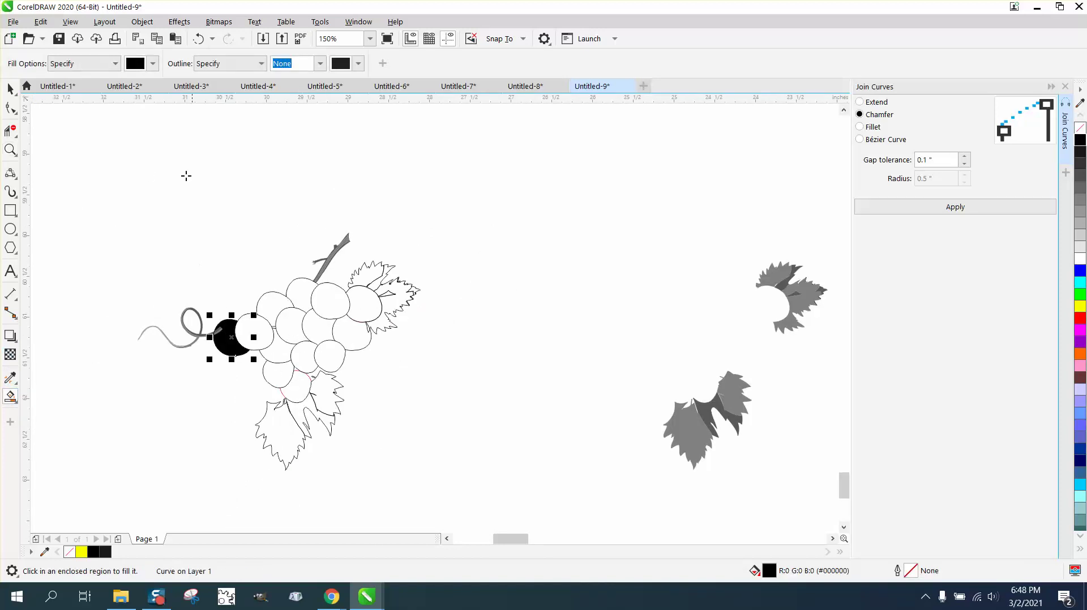
click(198, 39)
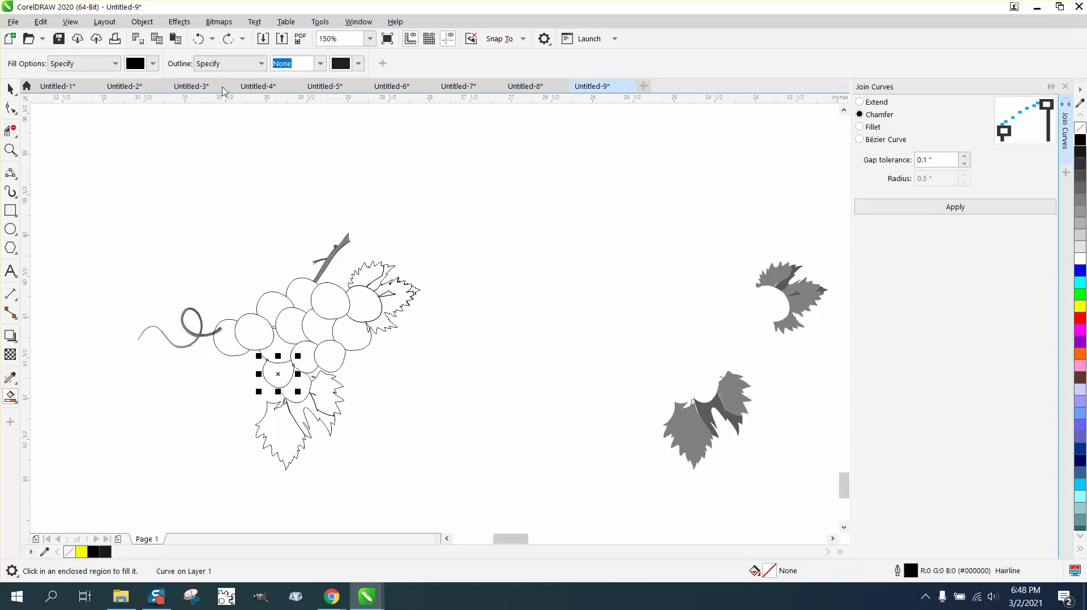
click(252, 319)
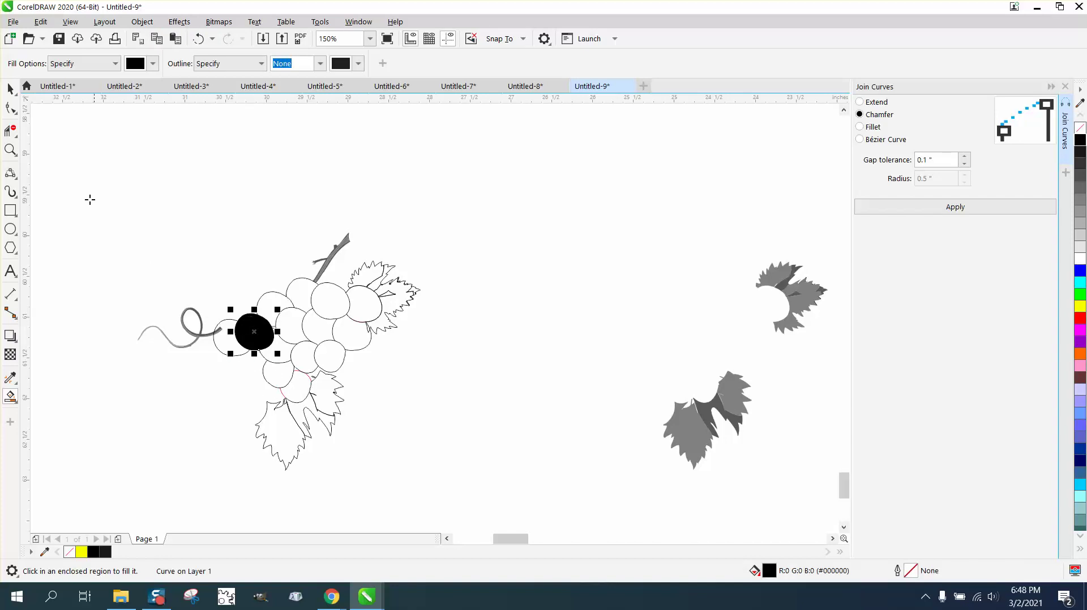
click(11, 89)
drag(252, 331, 183, 390)
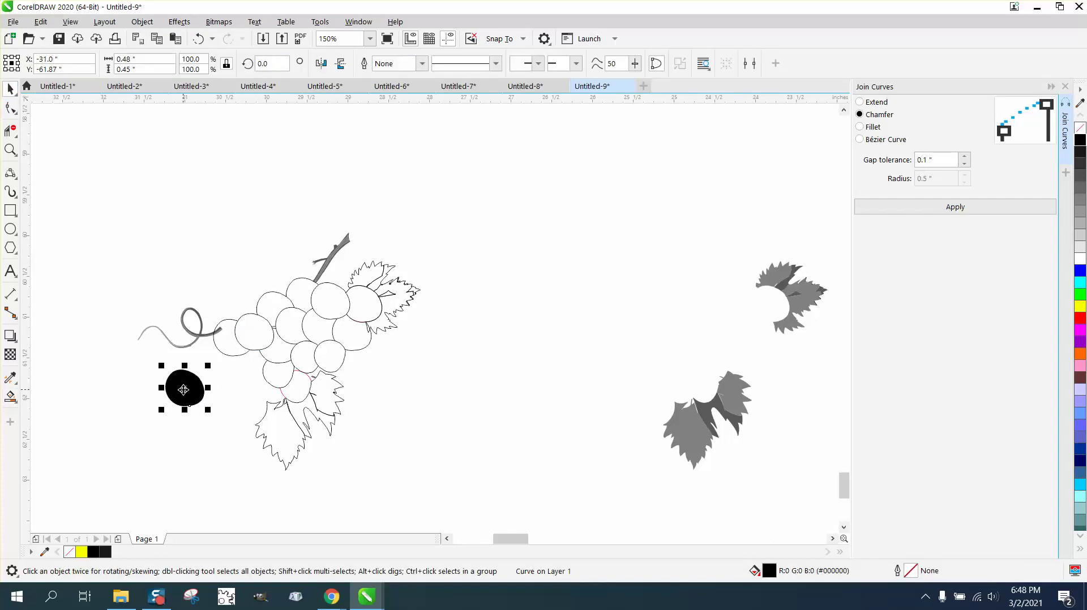
- Give the separate grape a top-to-bottom white-to-black fountain fill and adjust its midpoint
click(20, 407)
click(60, 393)
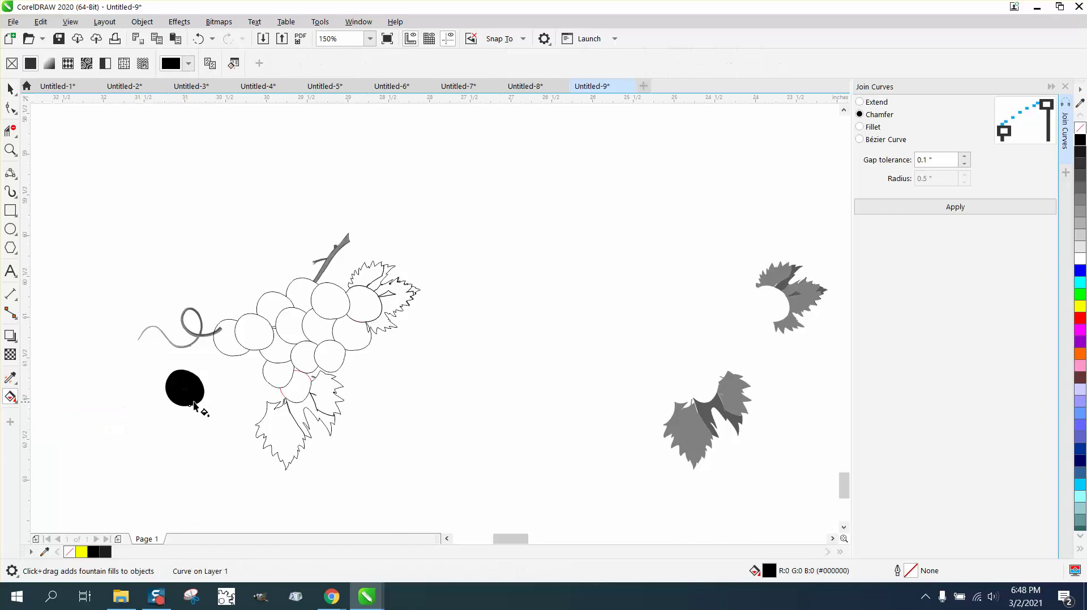
drag(185, 400, 299, 421)
key(z)
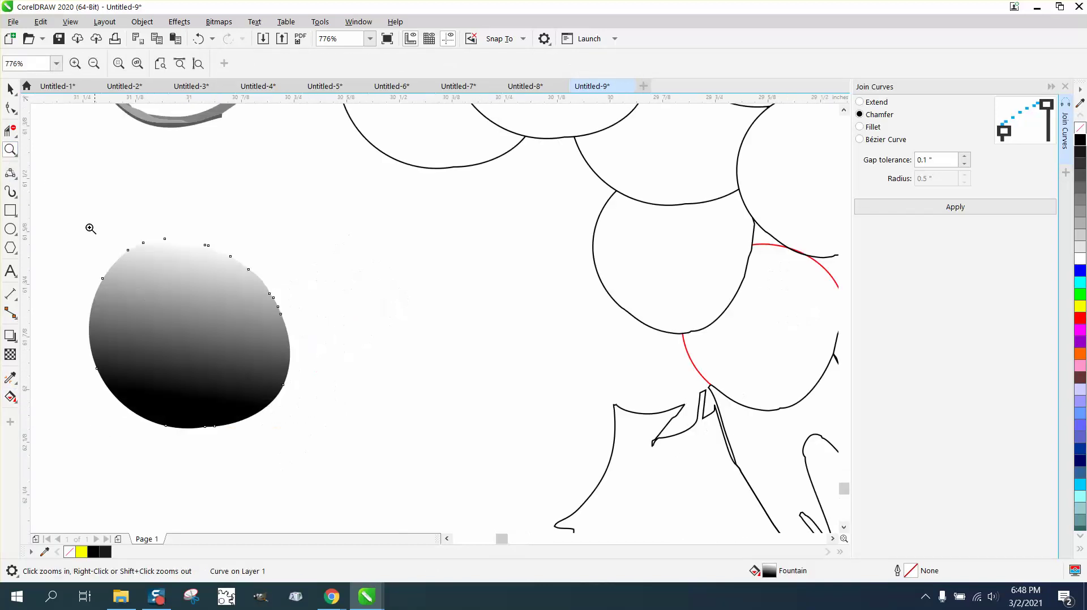
click(11, 378)
click(12, 398)
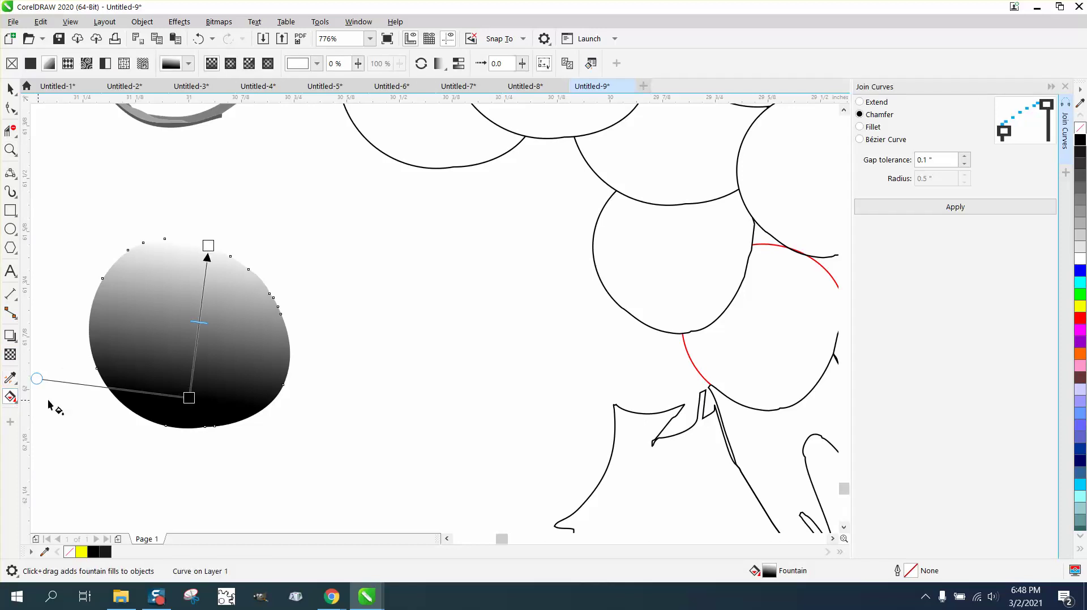
drag(199, 336, 197, 338)
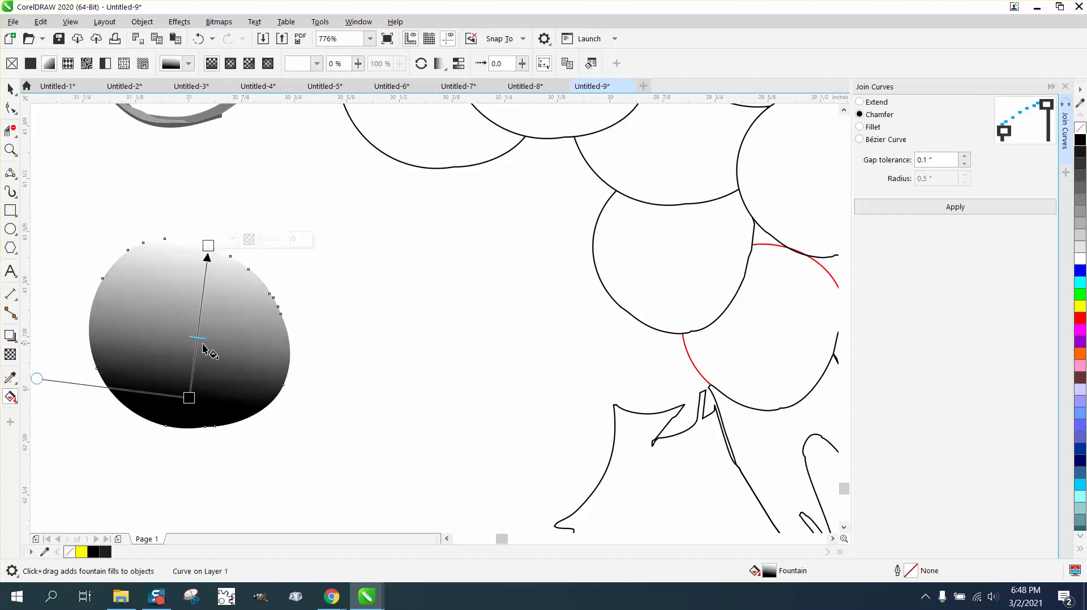
click(10, 89)
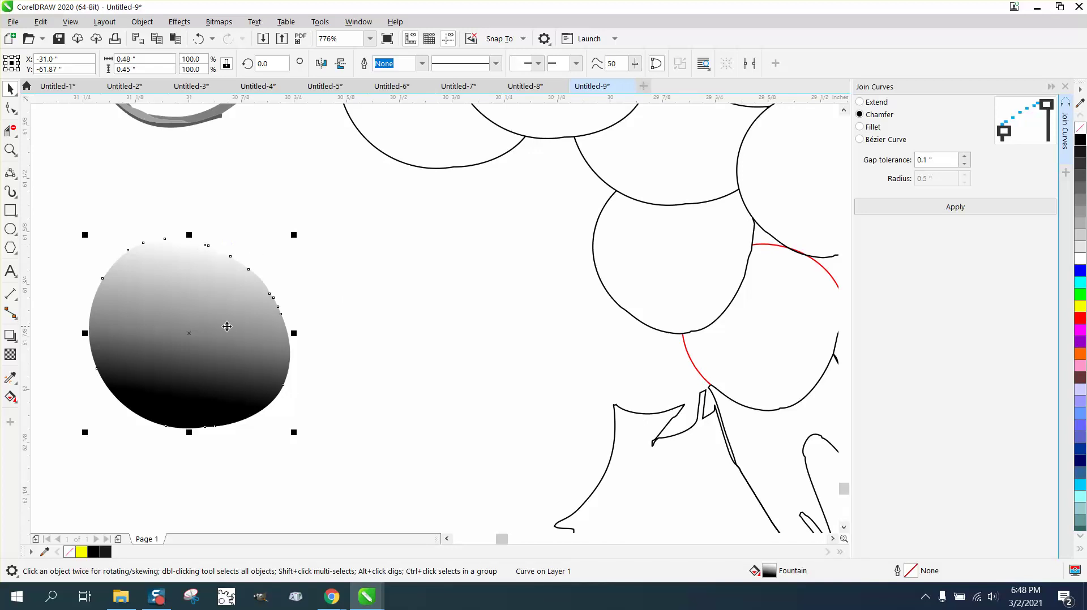
scroll(278, 272, down, 5)
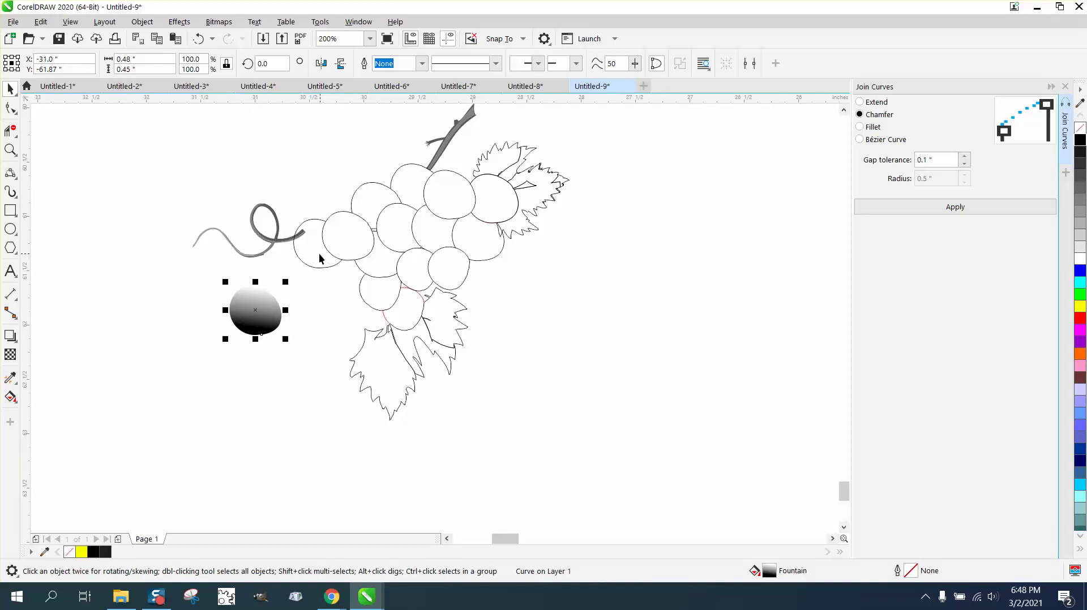
- Smart Fill nine grapes in the left and lower part of the bunch with black
click(11, 397)
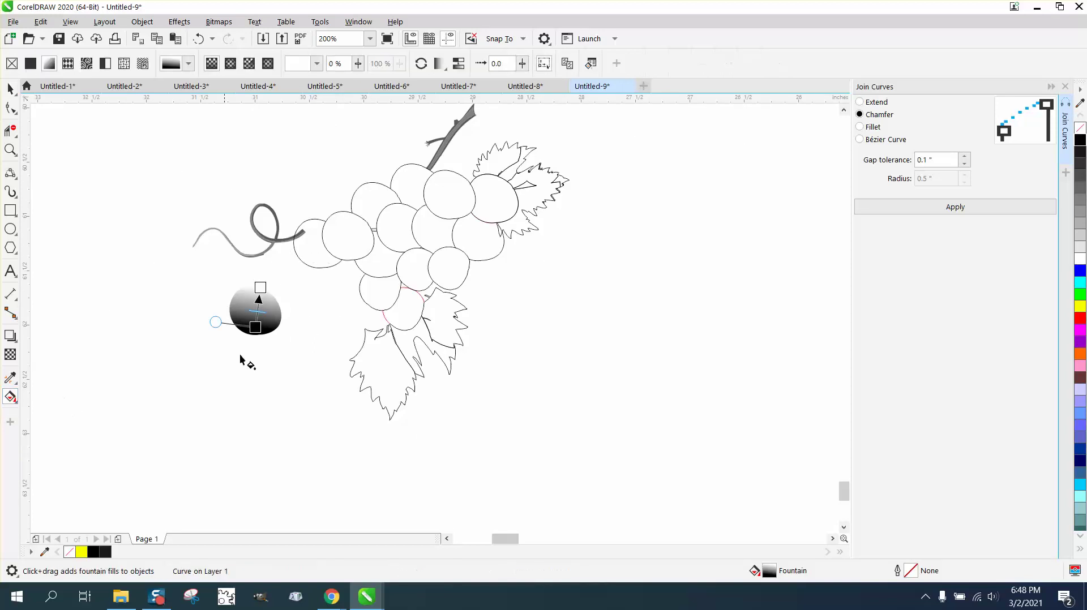
click(17, 403)
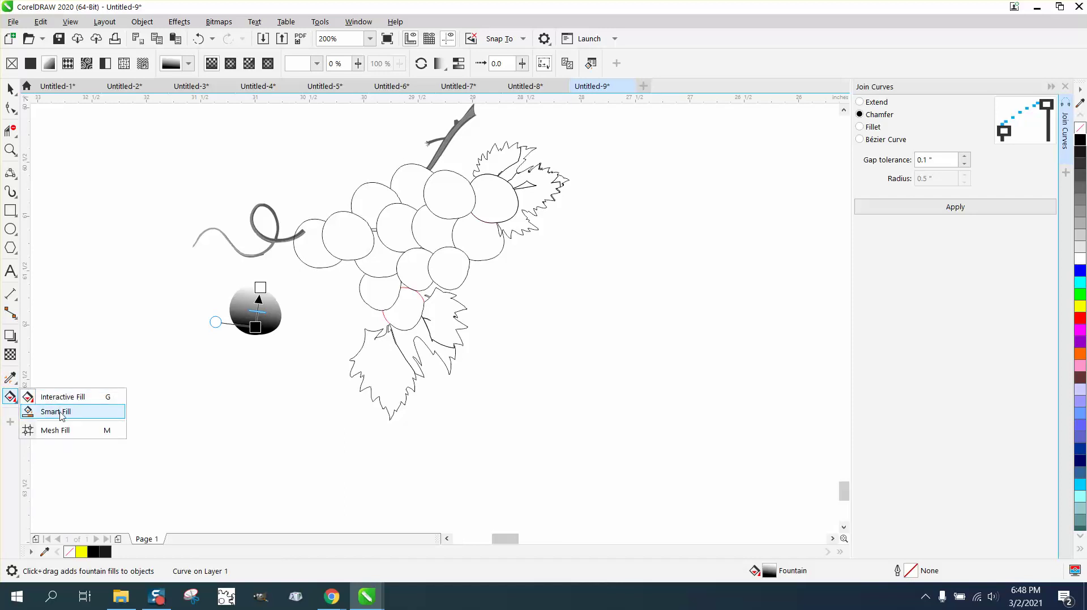
click(57, 413)
click(316, 258)
click(347, 243)
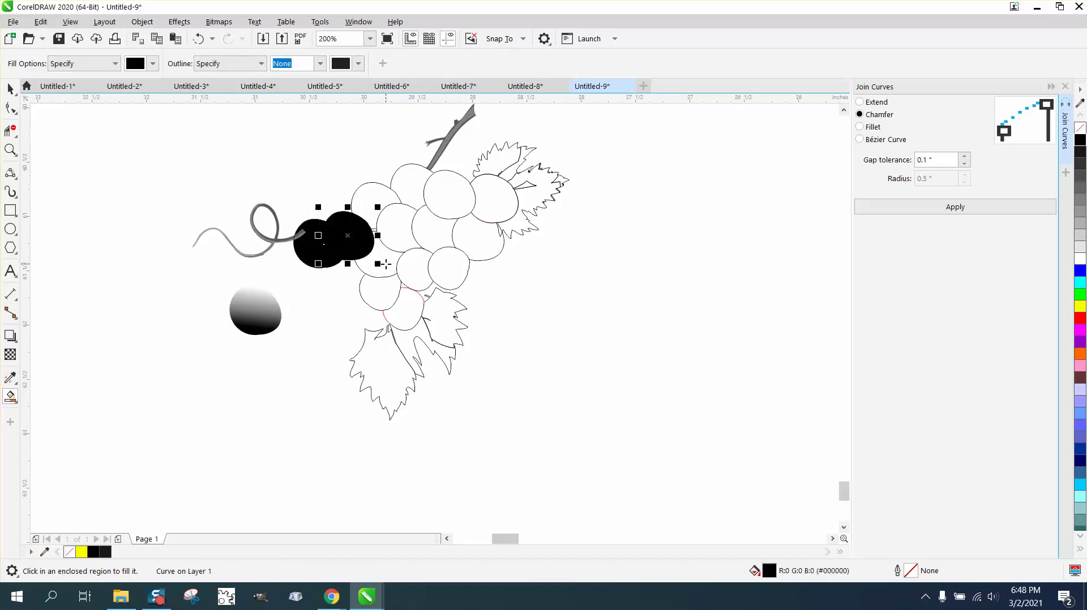
click(377, 252)
click(387, 286)
click(404, 308)
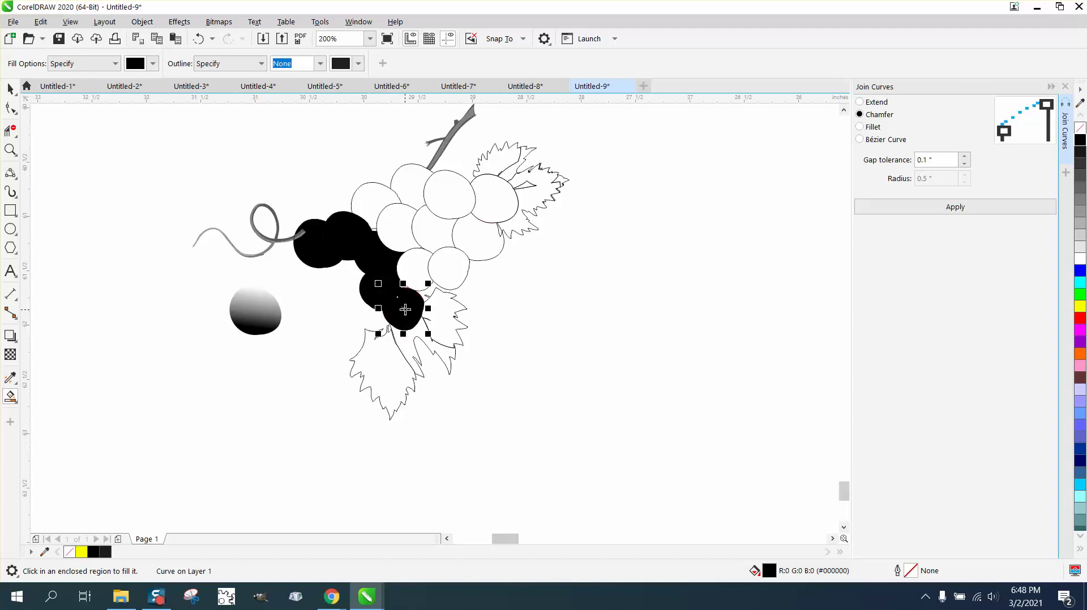
click(416, 279)
click(447, 268)
click(400, 244)
click(368, 214)
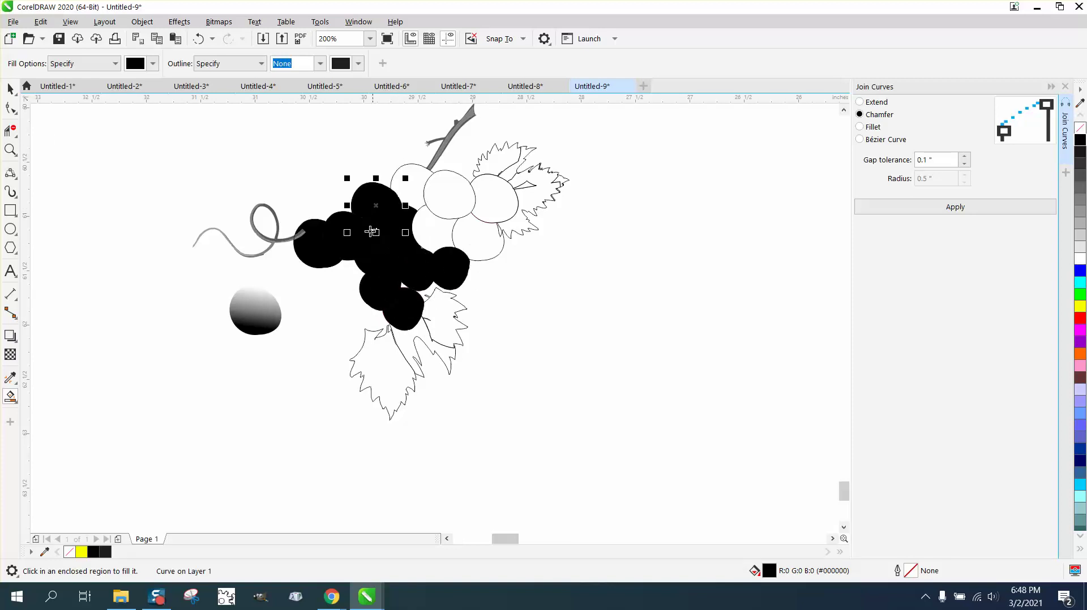
- Copy the sample grape's fountain fill onto the nine black grapes with the Attributes Eyedropper
click(10, 89)
click(255, 312)
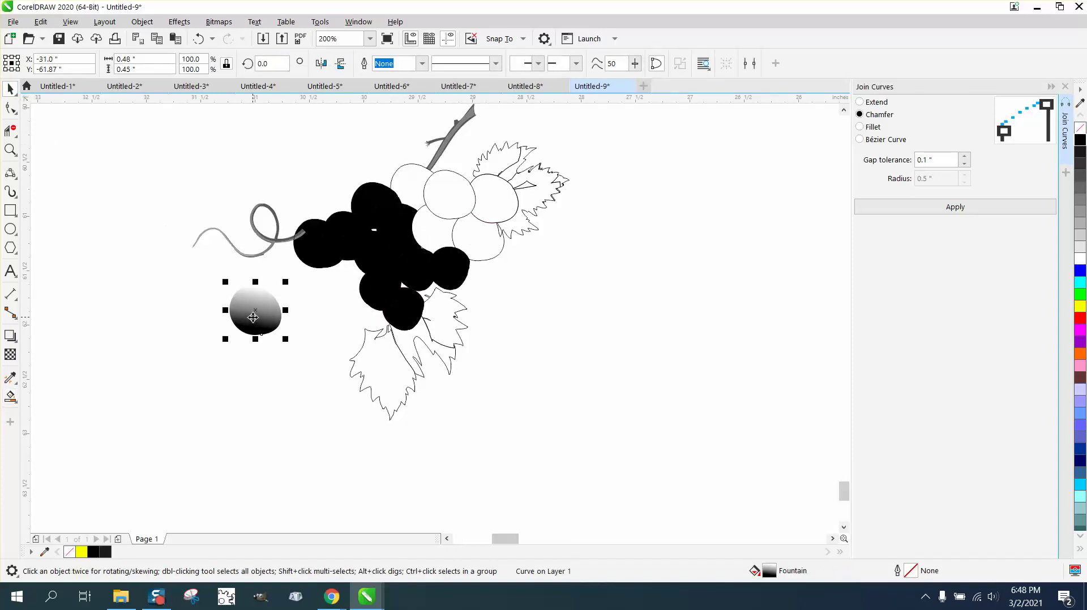
click(14, 380)
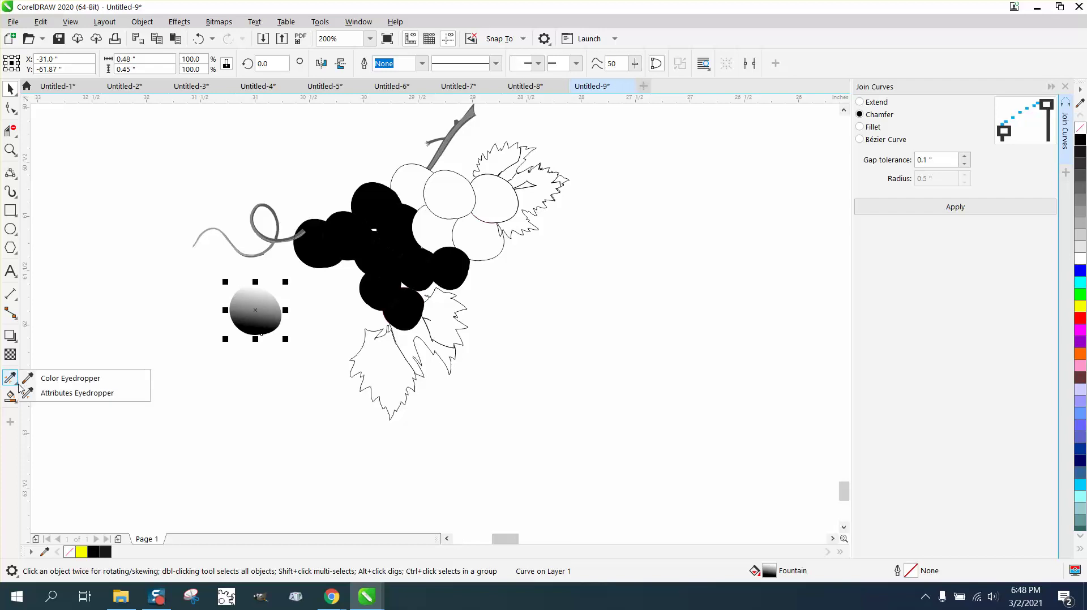
click(57, 393)
click(258, 313)
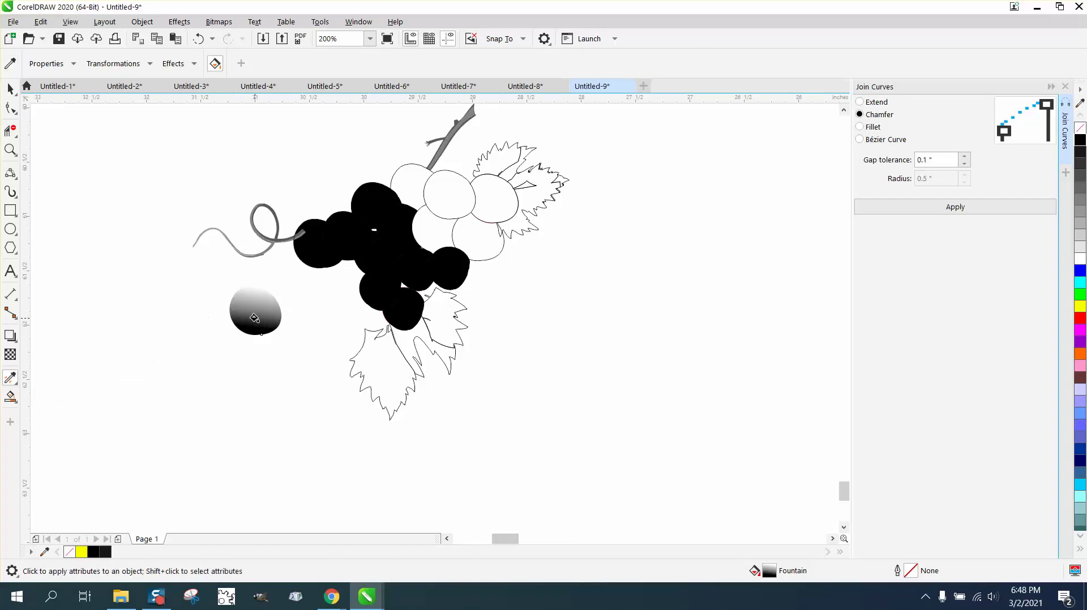
click(314, 254)
click(335, 238)
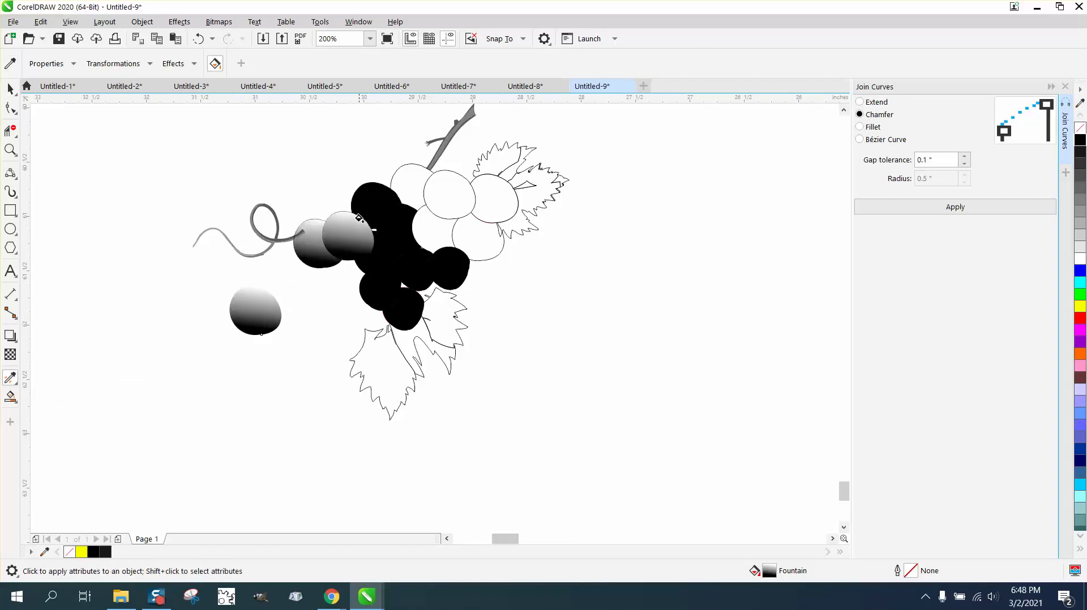
click(367, 204)
click(387, 224)
click(371, 250)
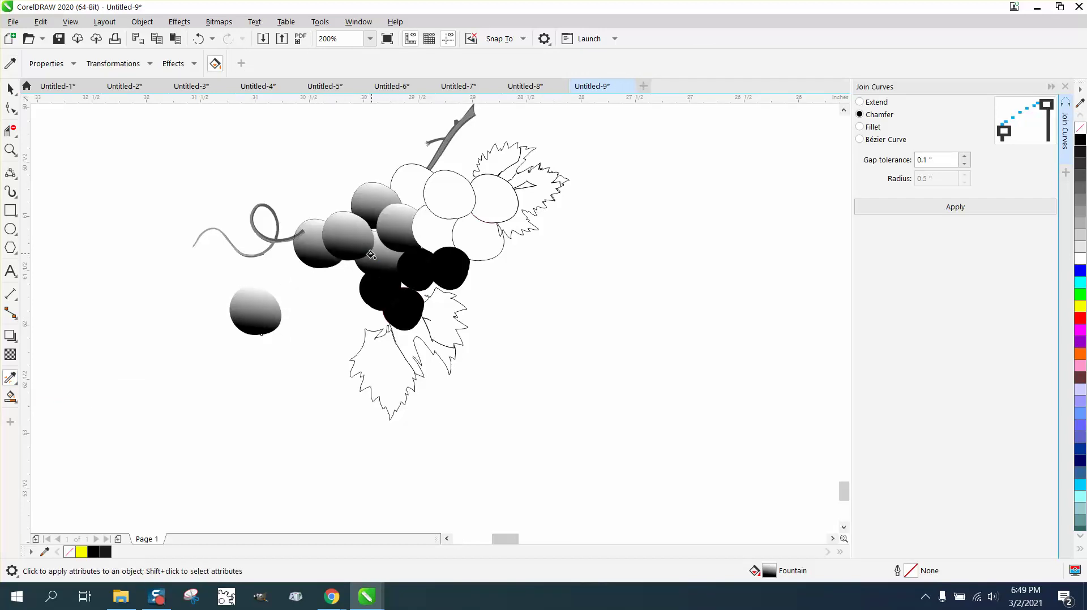
click(373, 280)
click(401, 317)
click(414, 273)
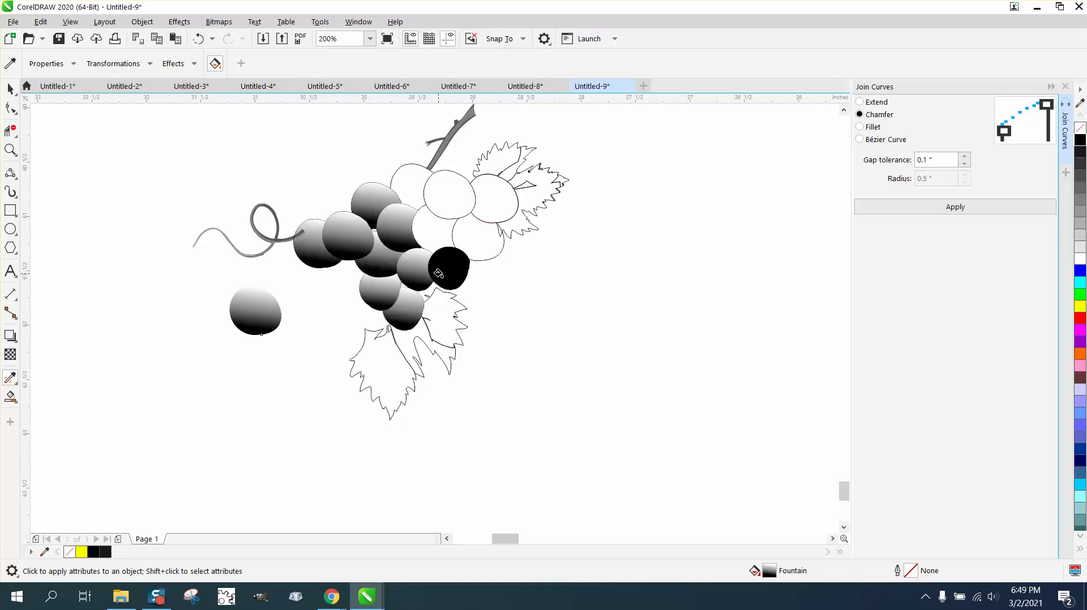
click(442, 271)
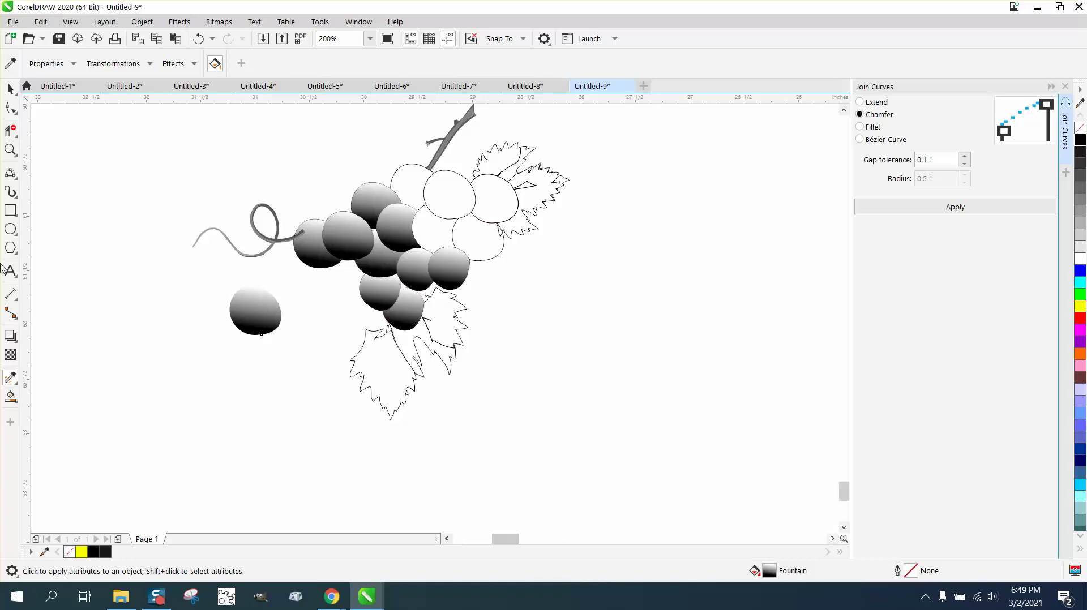
- Zoom in on the grape cluster and Smart Fill two gaps between grapes with black
click(9, 151)
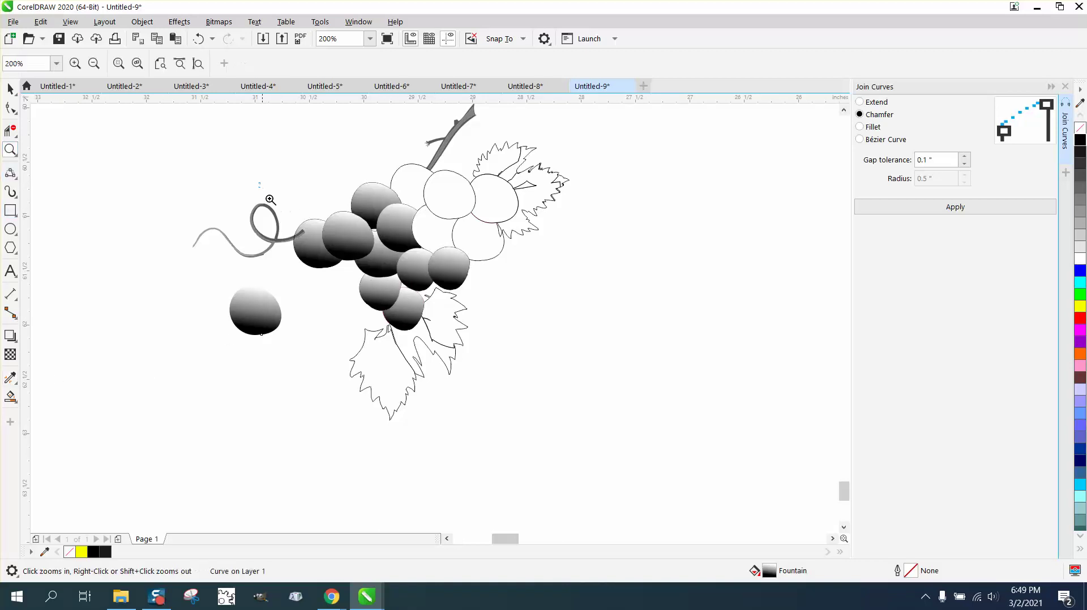
drag(268, 187, 568, 364)
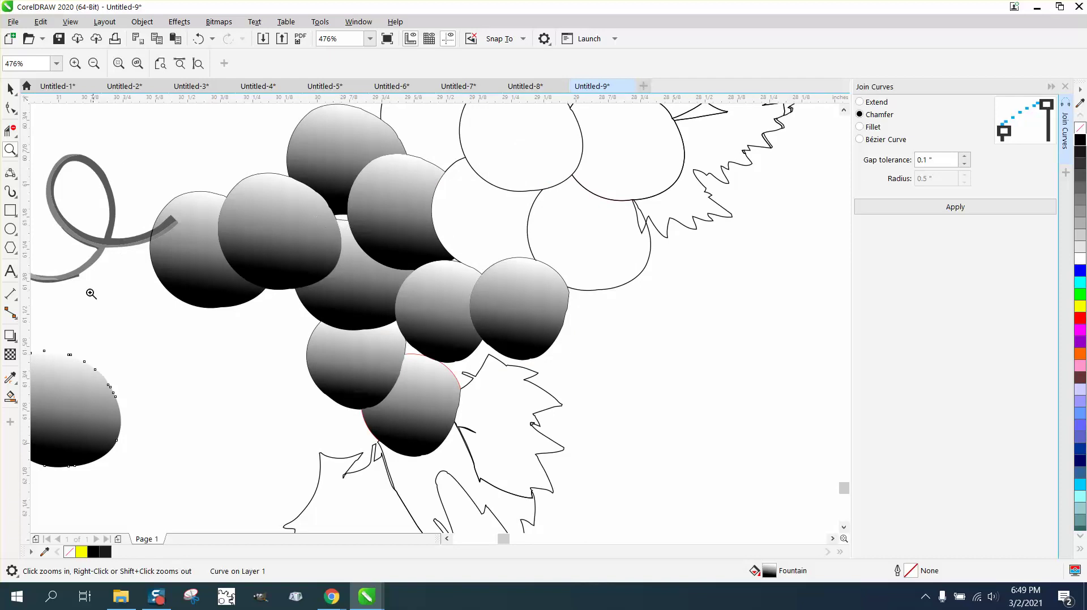
click(11, 396)
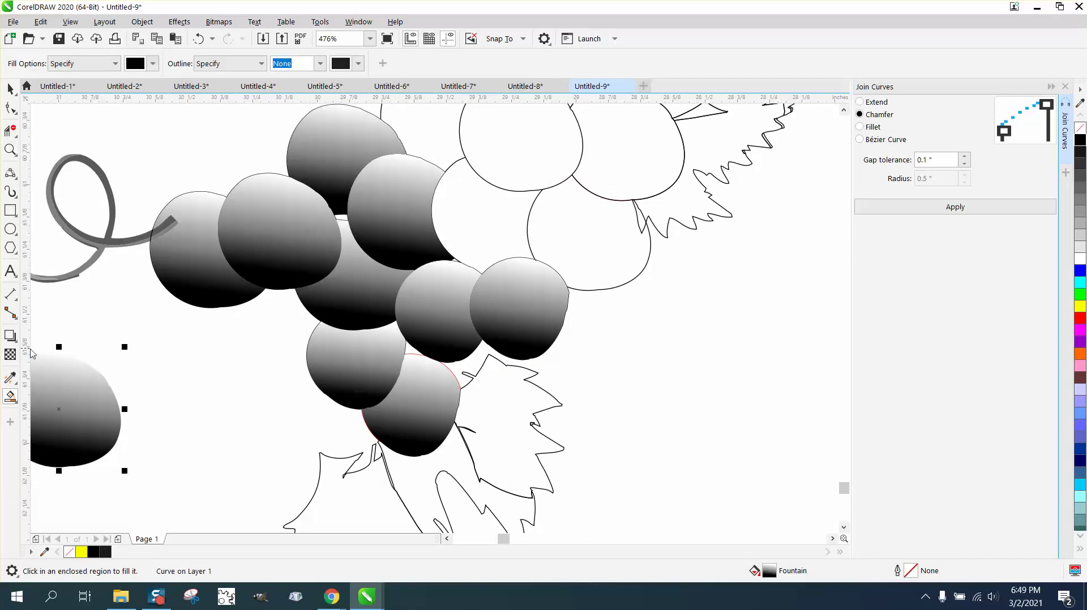
click(17, 406)
click(51, 413)
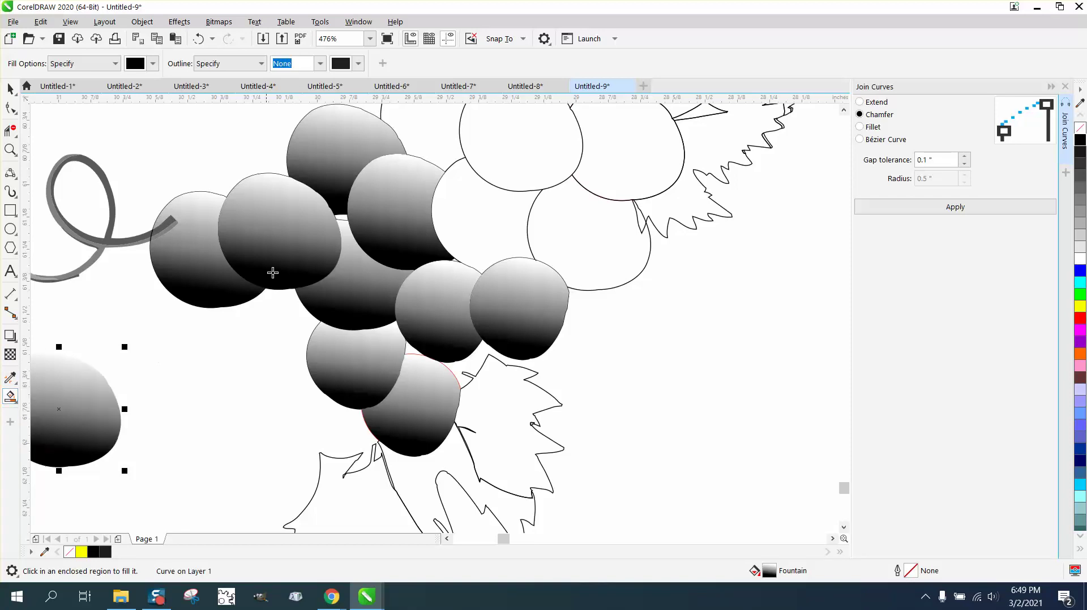
click(344, 218)
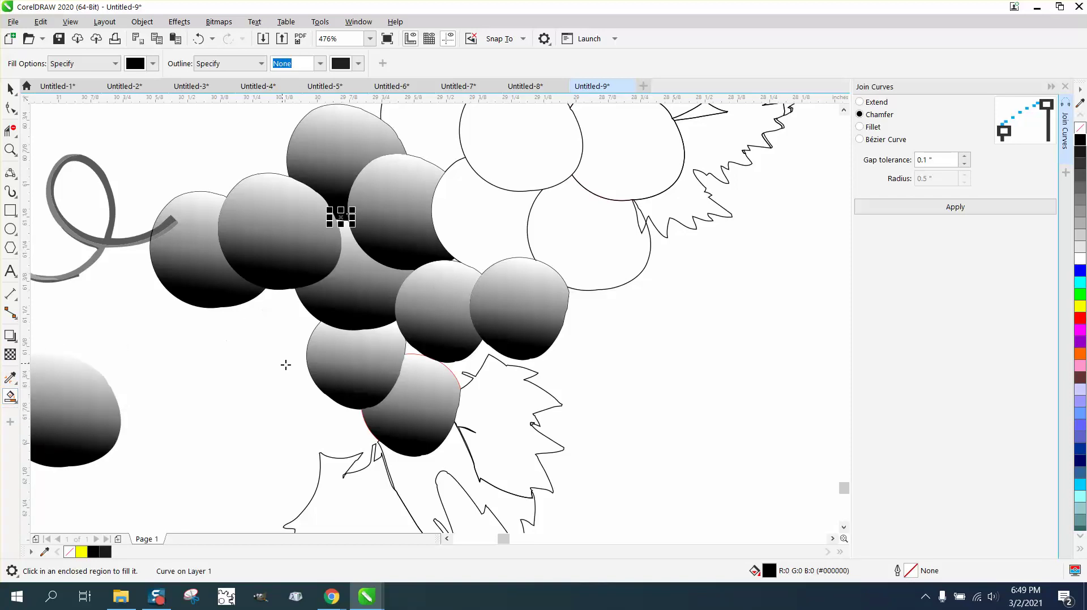
click(456, 261)
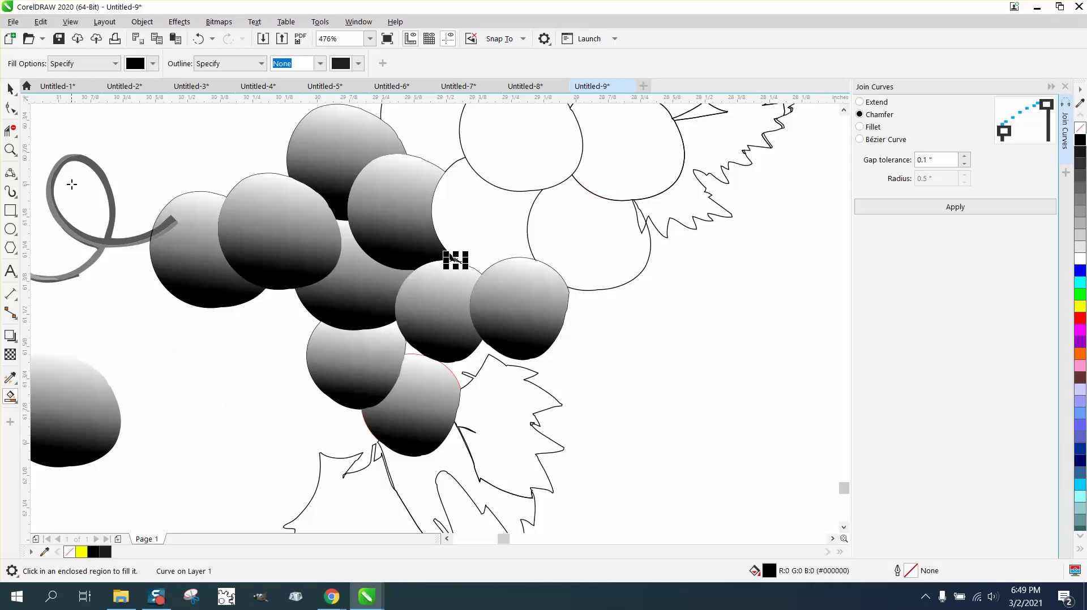
click(10, 89)
- Delete the three traced lower leaf outlines
scroll(391, 351, down, 3)
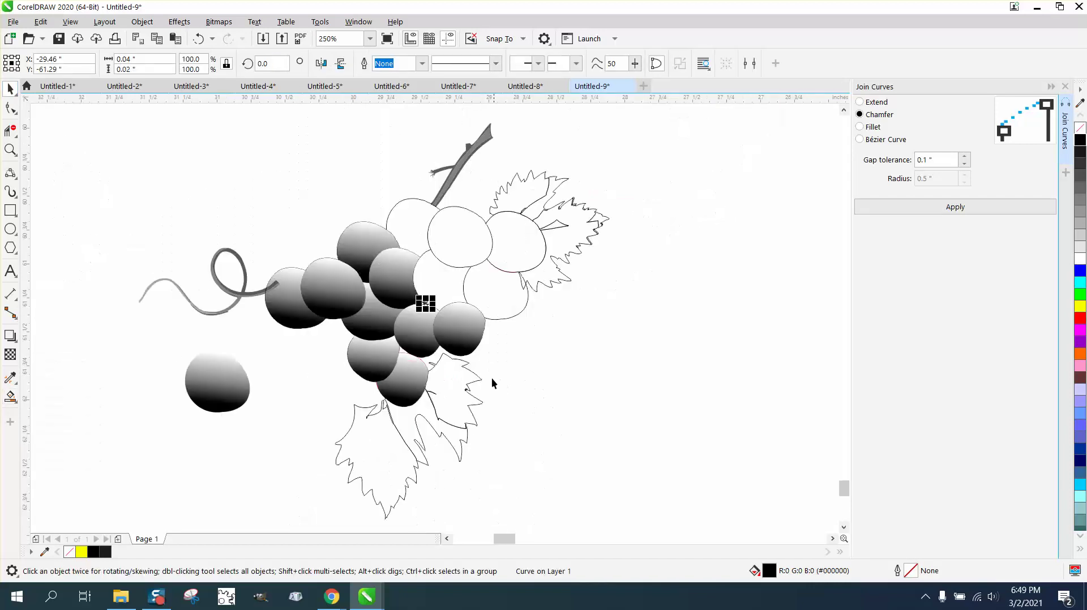
click(476, 385)
key(Delete)
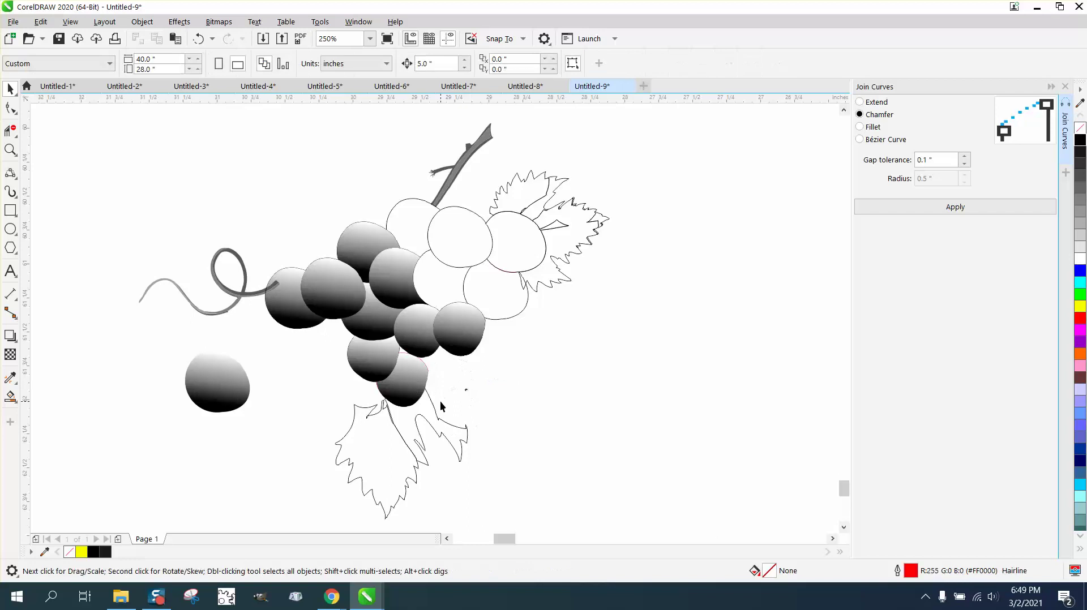
click(431, 413)
key(Delete)
click(400, 437)
key(Delete)
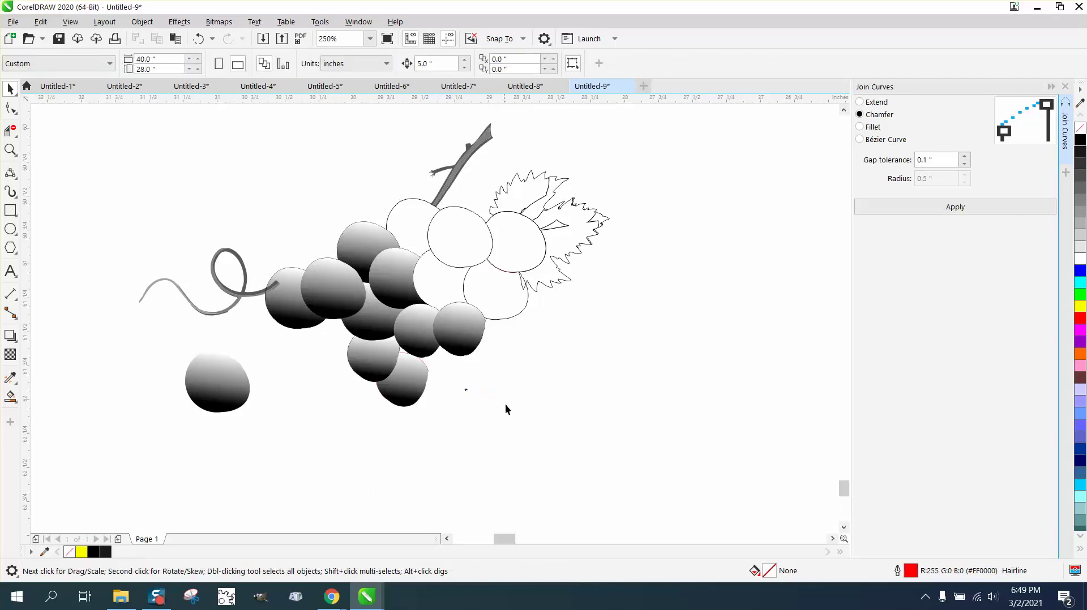
- Select the four gray leaves, nudge them left onto the bunch, and zoom in to check
scroll(505, 409, down, 2)
drag(828, 480, 830, 483)
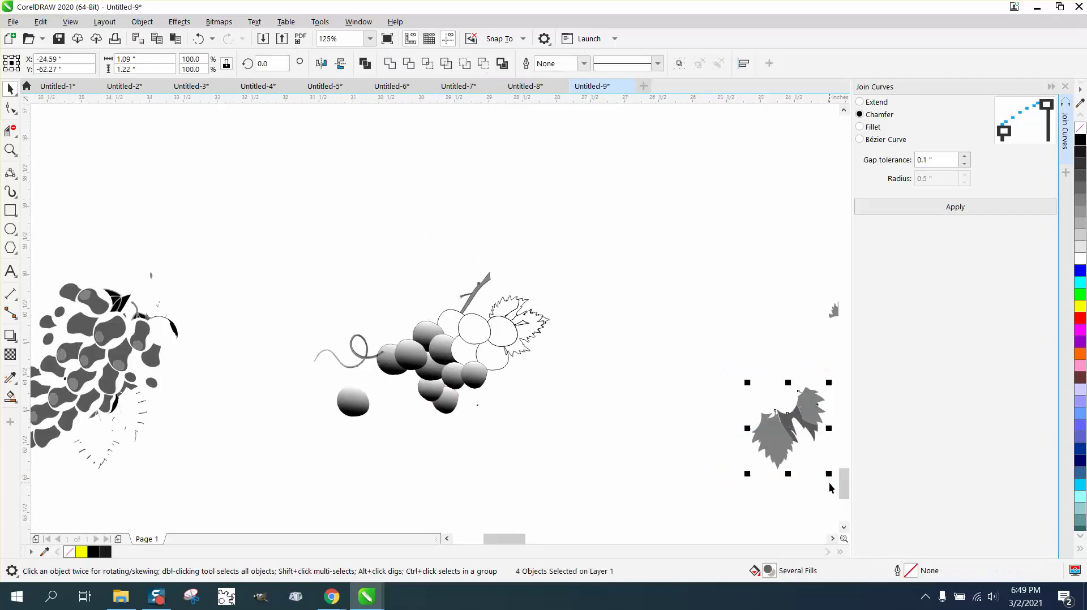
key(Left)
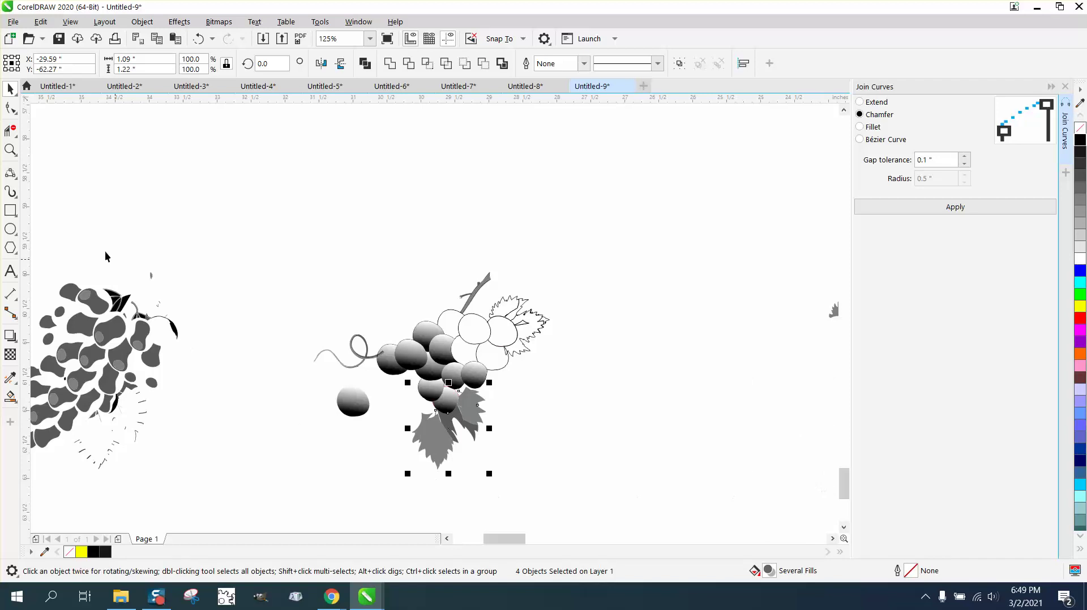
click(10, 150)
drag(388, 359, 541, 456)
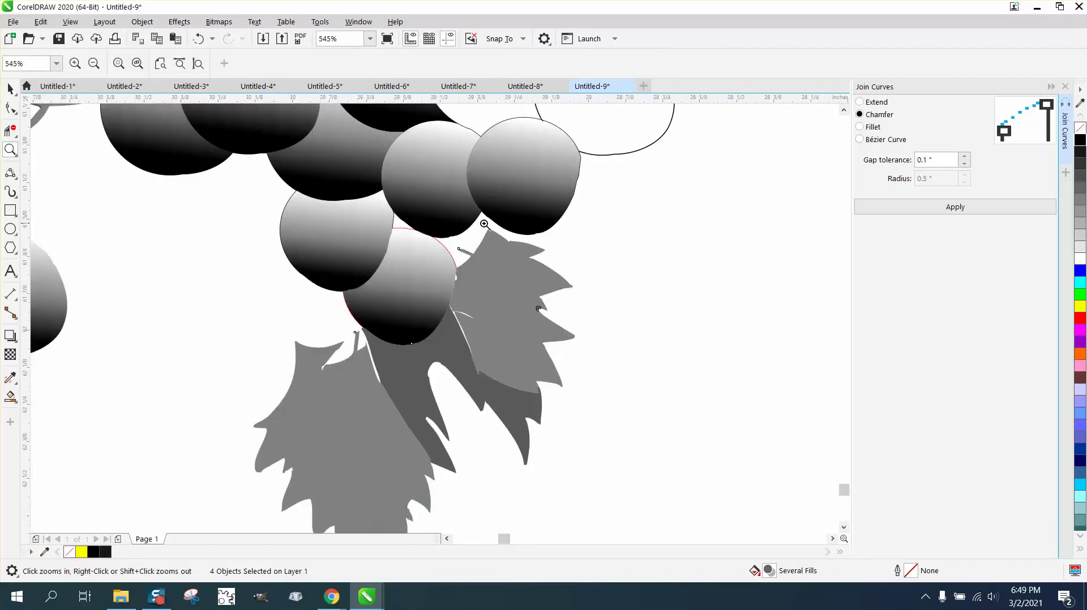
right_click(453, 320)
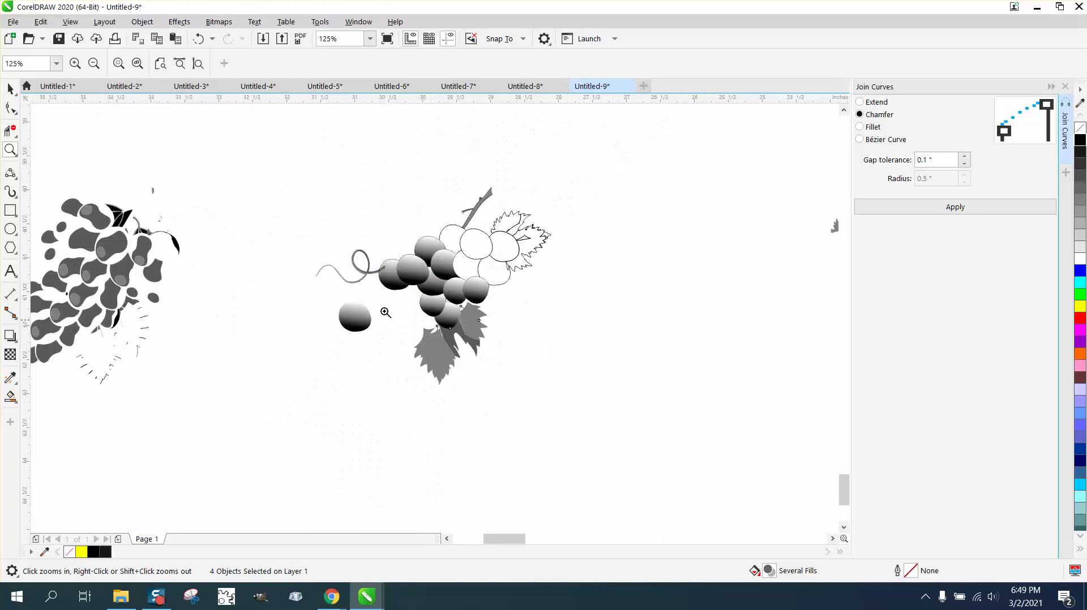
- Move the small gray leaf onto the grape cluster's top right
click(14, 93)
key(F3)
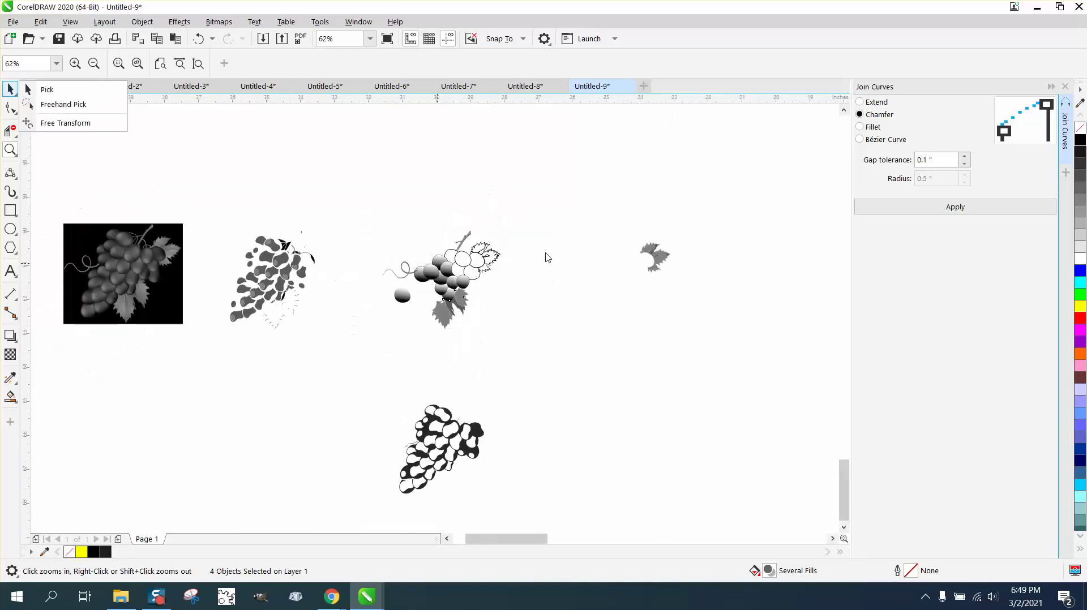
key(Escape)
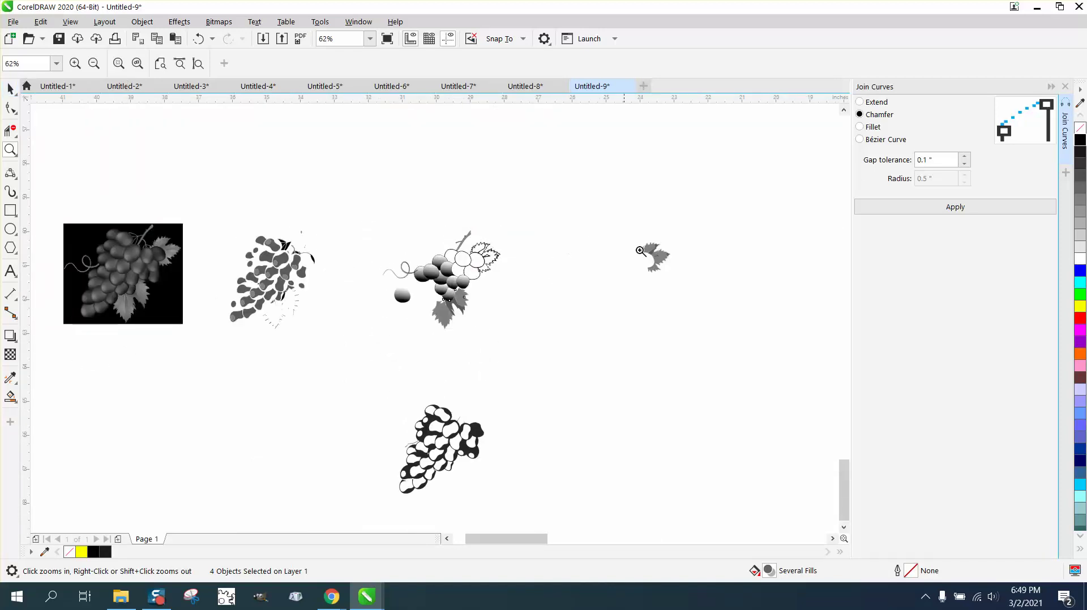
click(10, 89)
drag(577, 215, 693, 312)
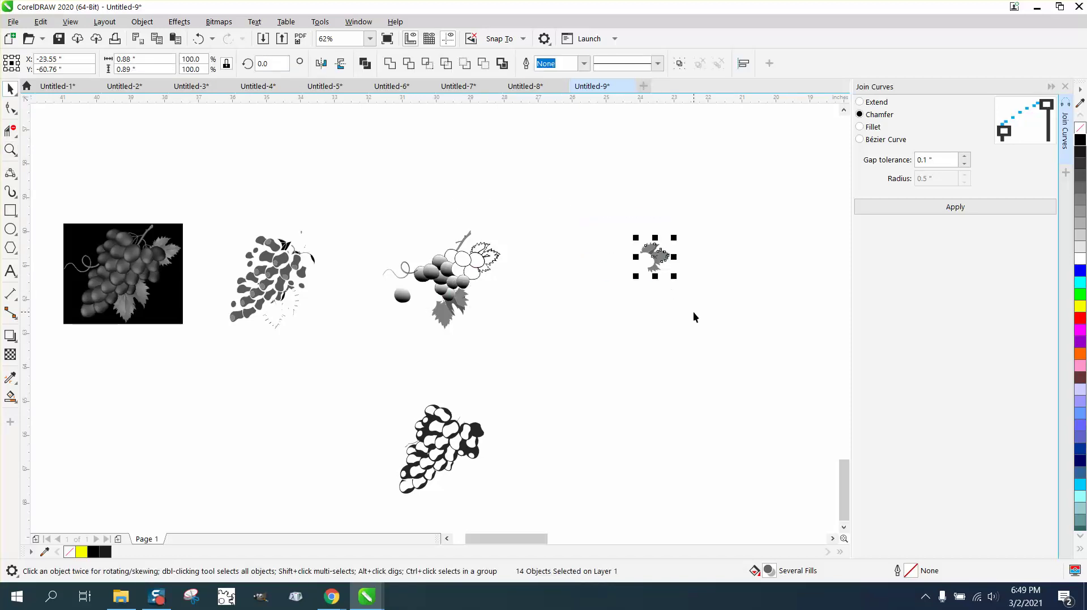
drag(660, 263, 485, 290)
- Zoom into the cluster's right side and Smart Fill a white grape black
click(10, 150)
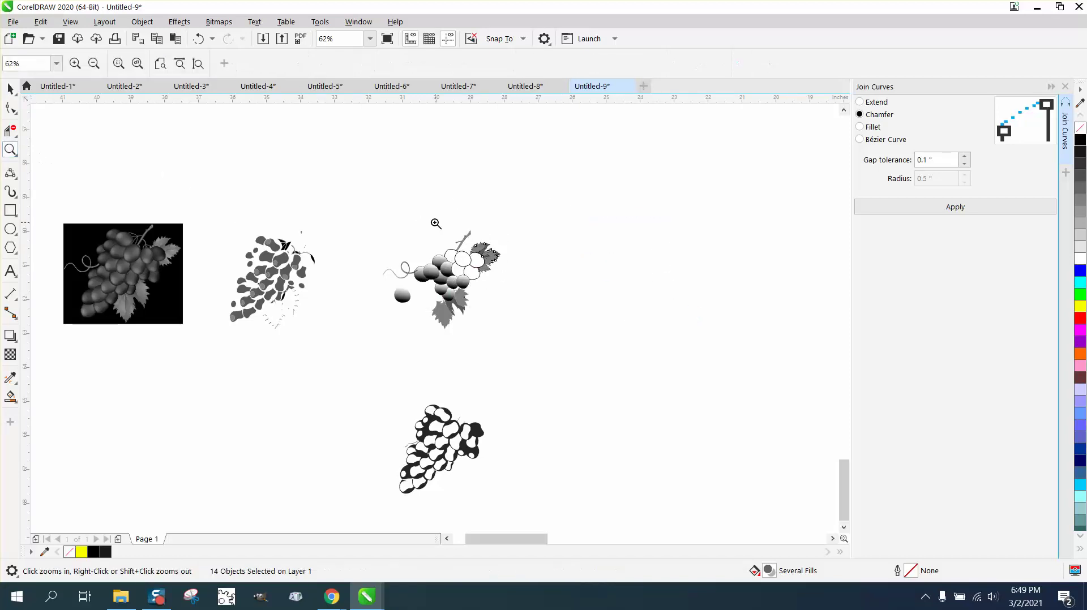
drag(437, 223, 561, 323)
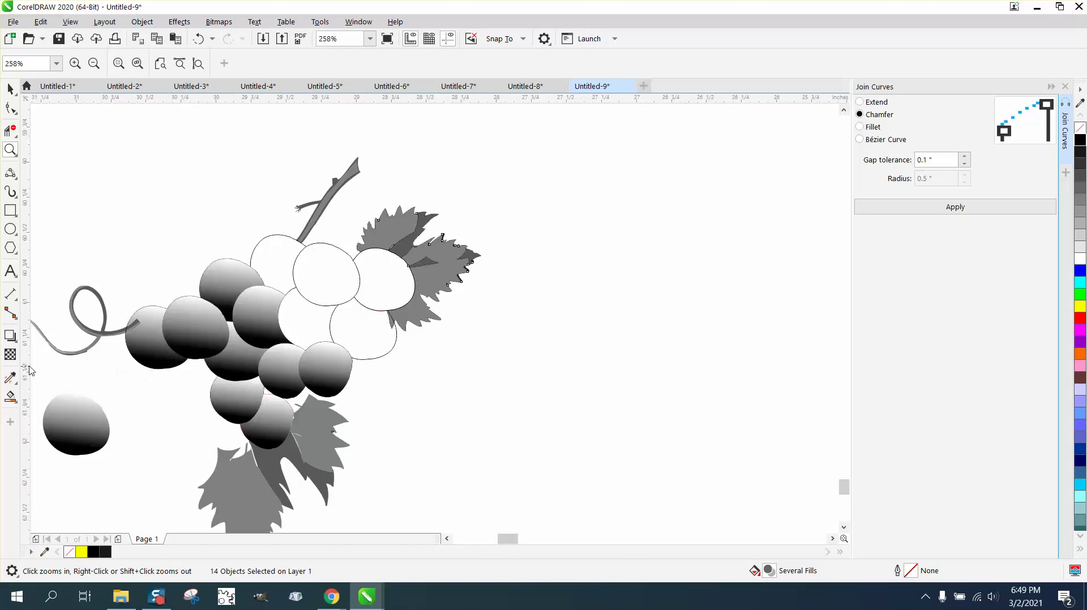
click(10, 396)
click(393, 287)
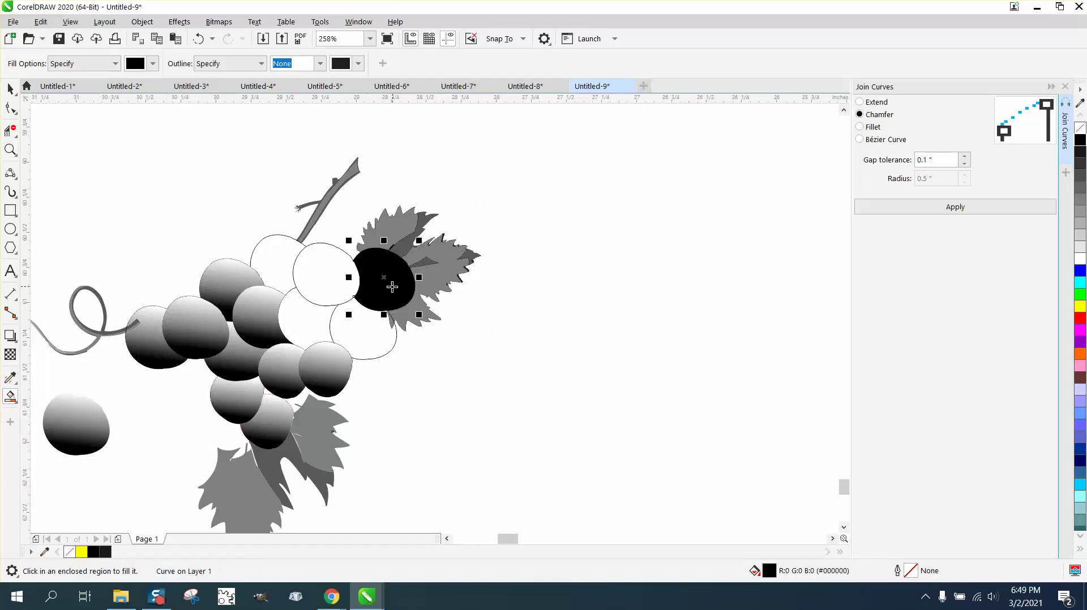
- Copy the lone grape's gradient onto three grapes with the Attributes Eyedropper, undoing the last
click(19, 403)
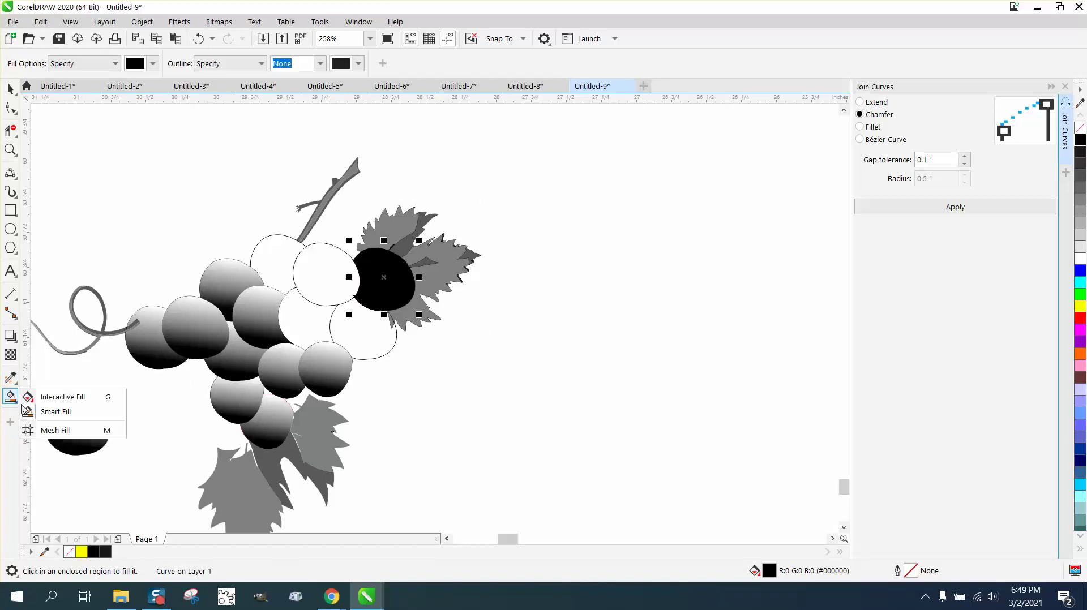
click(17, 384)
click(52, 396)
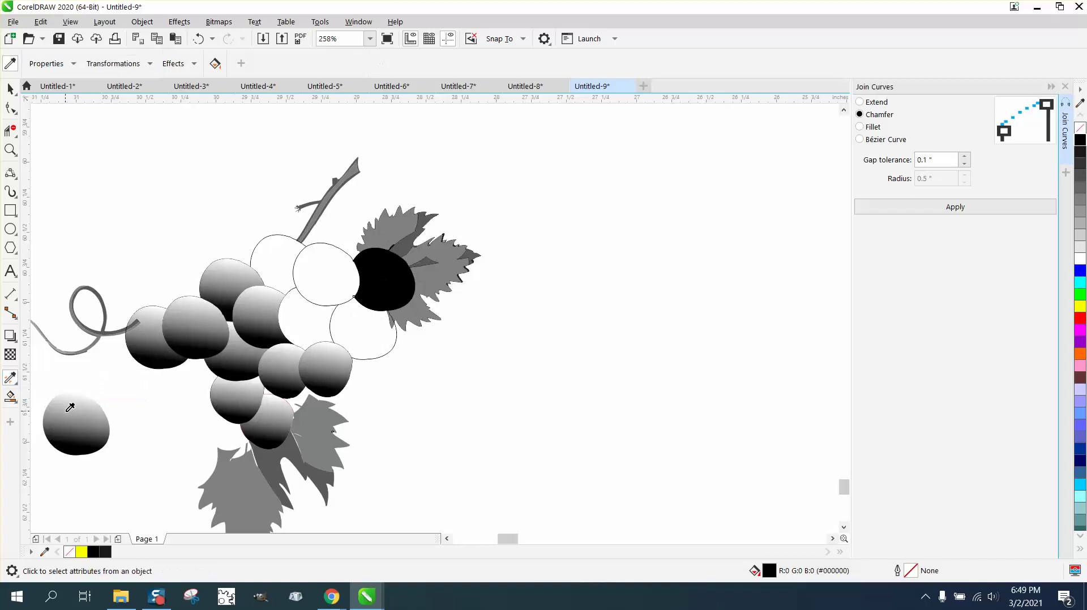
click(69, 408)
click(367, 289)
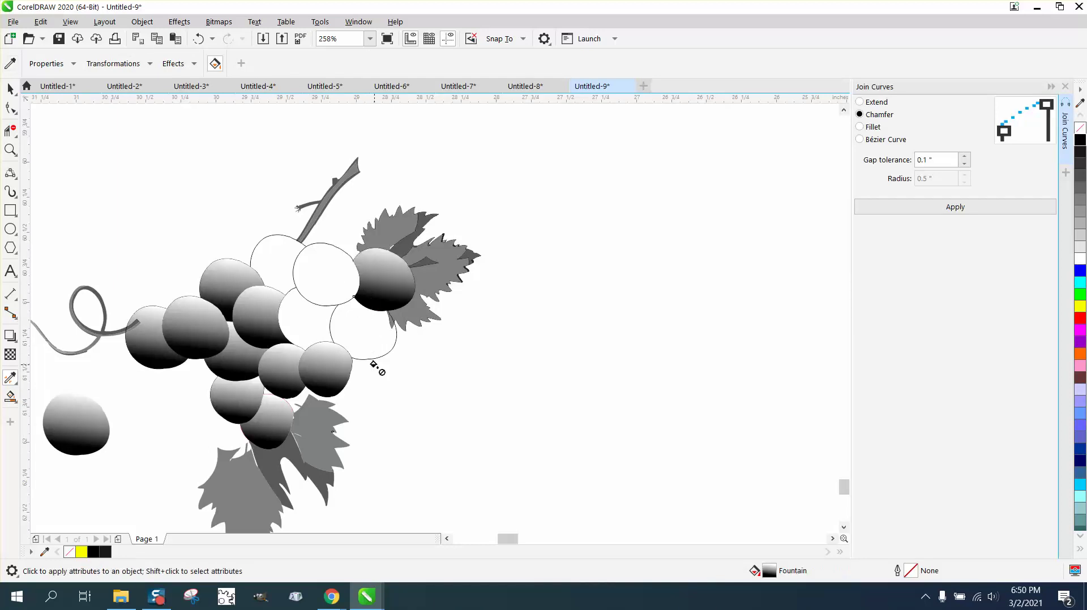
click(331, 278)
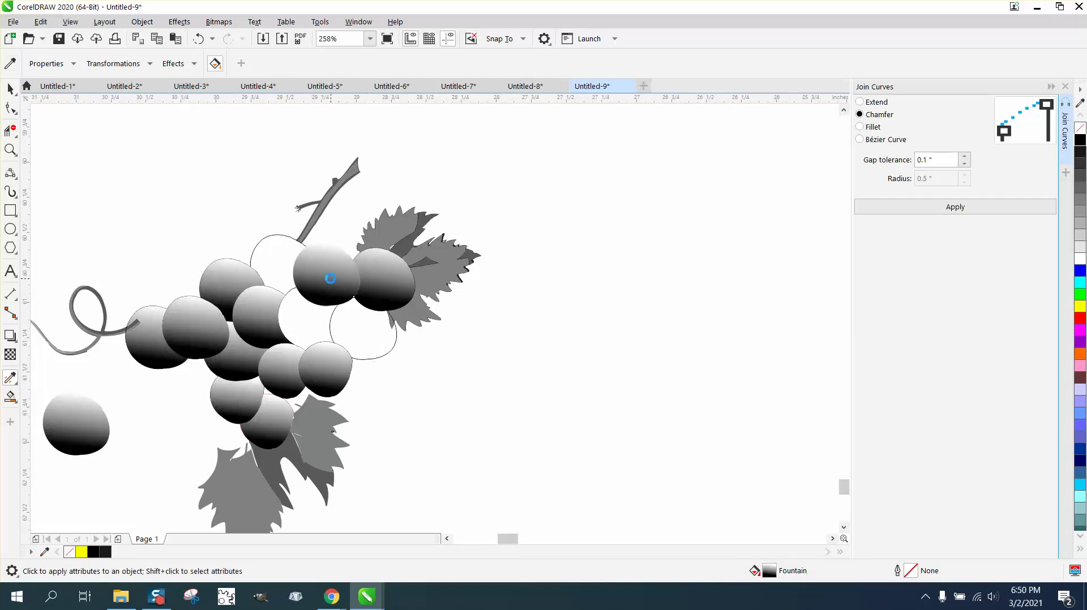
click(293, 262)
click(198, 39)
- Smart Fill three more white grape regions with black
click(11, 397)
click(18, 404)
click(48, 412)
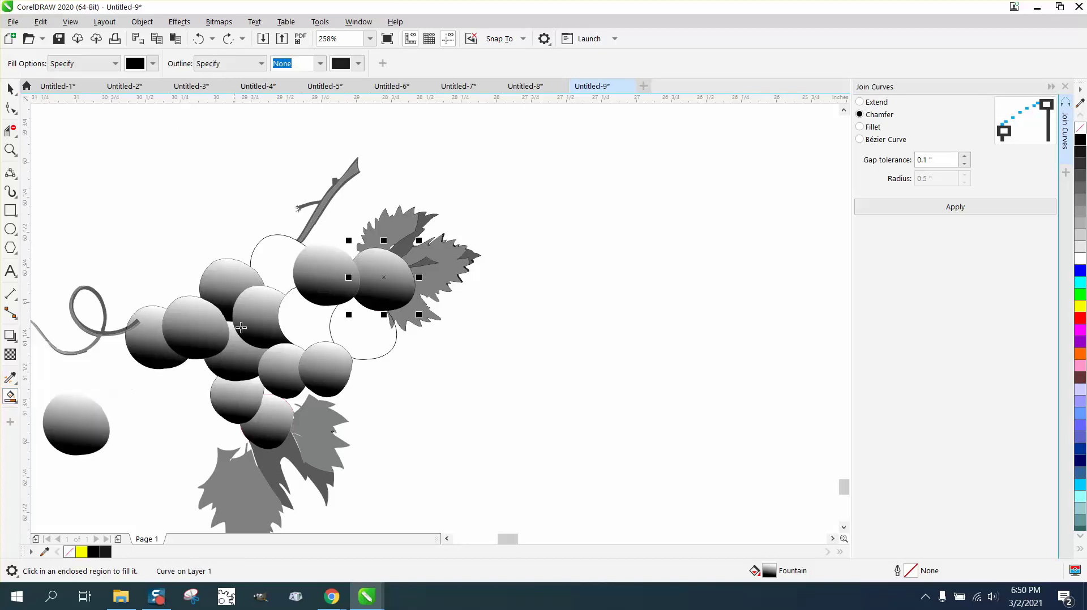
click(275, 274)
click(297, 315)
click(349, 343)
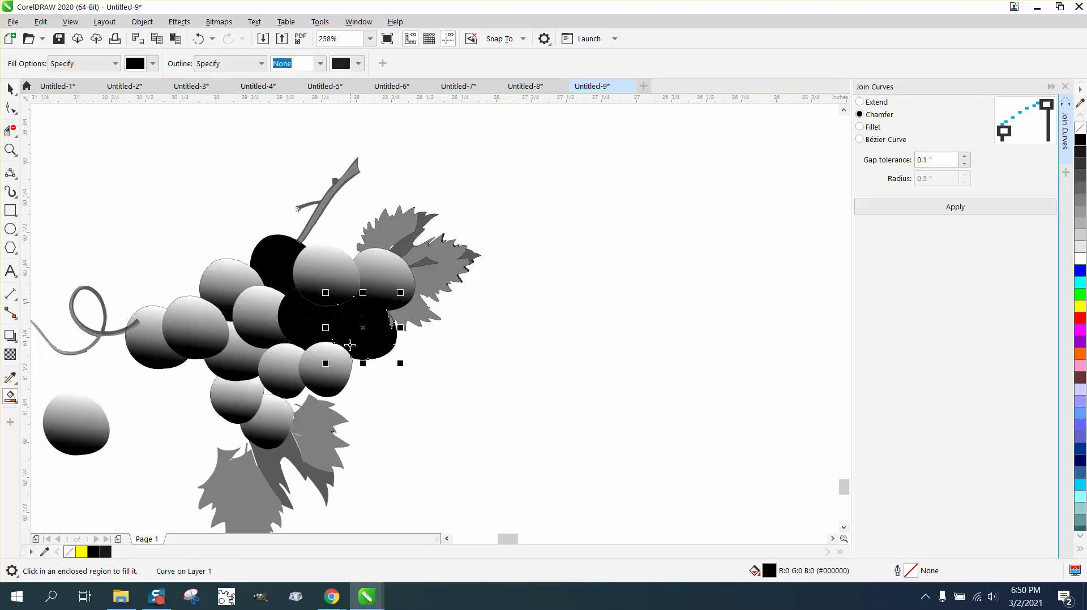
- Apply the lone grape's gradient fill to those three black grape regions
click(17, 385)
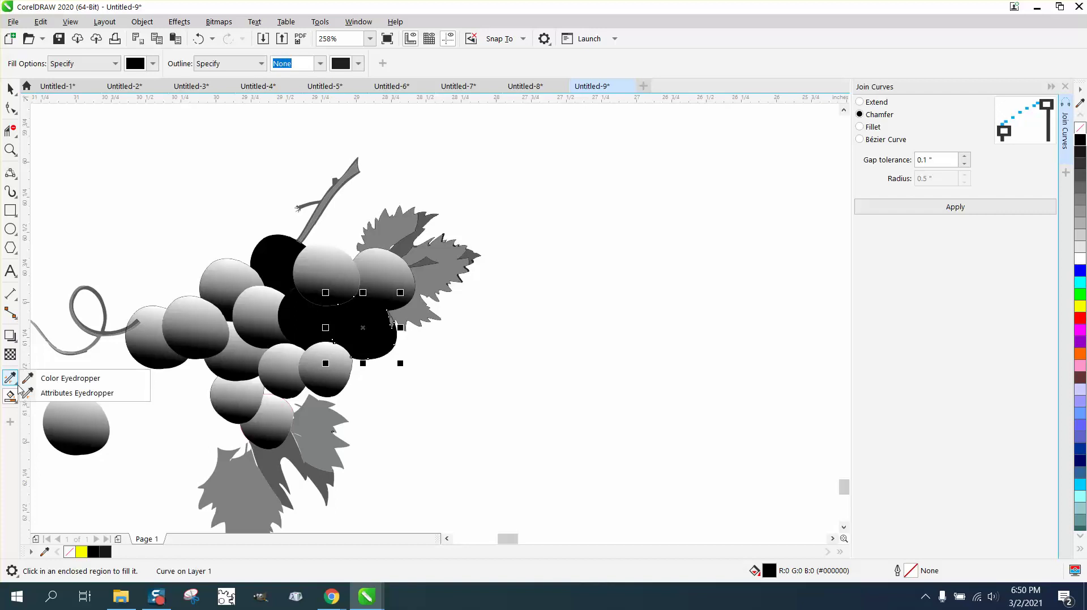
click(80, 395)
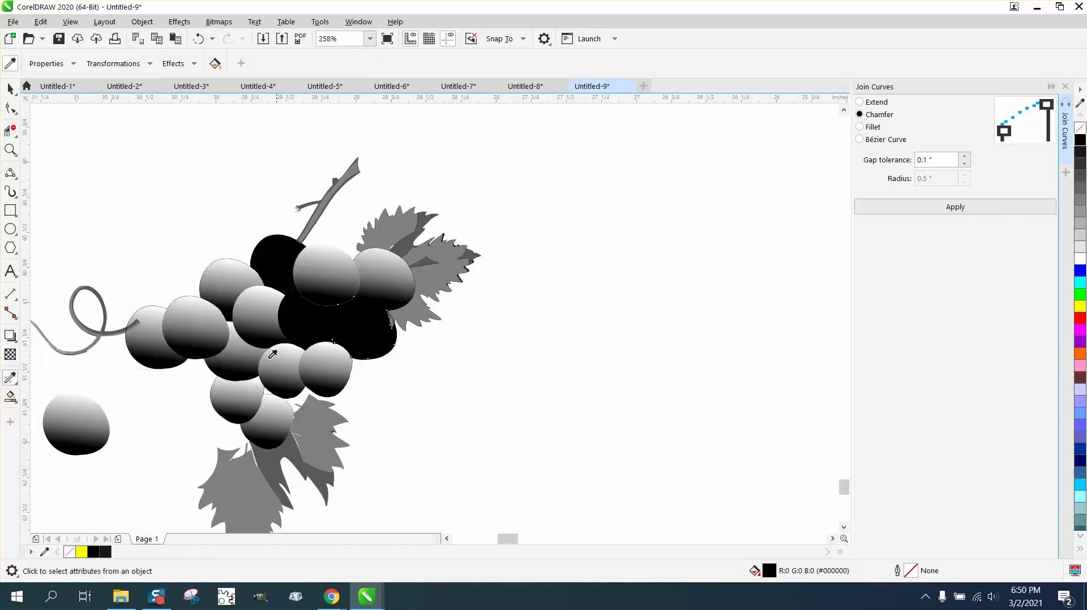
click(100, 424)
click(299, 323)
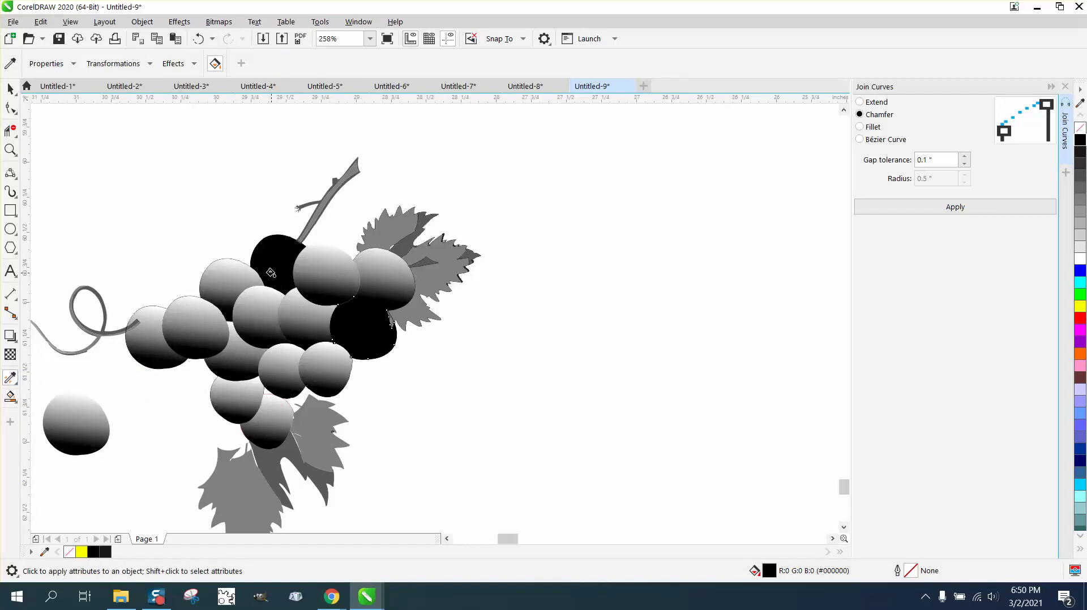
click(271, 272)
click(361, 338)
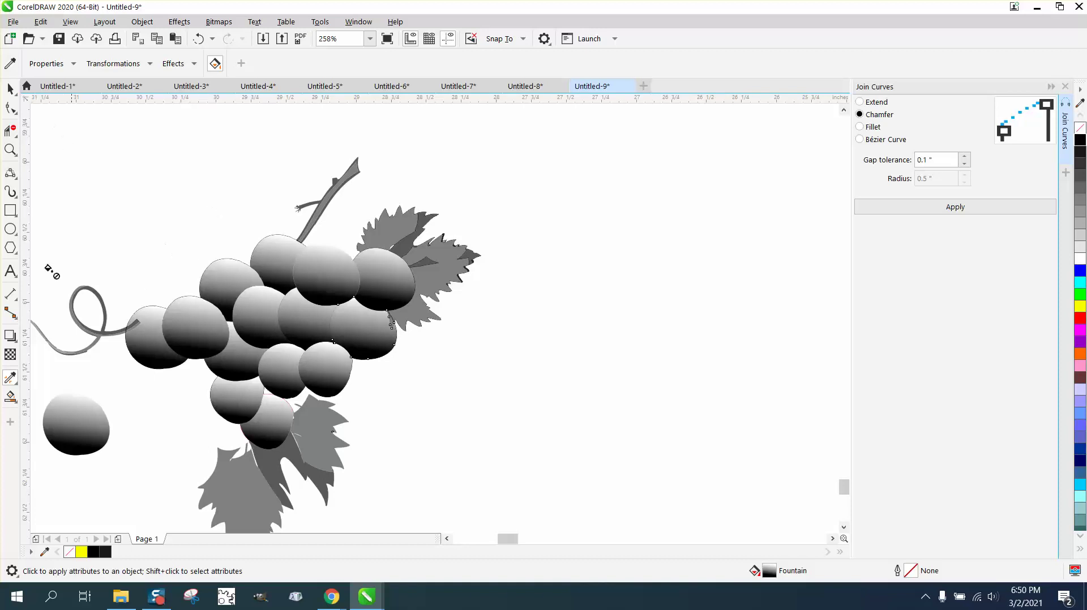
- Send the vine tendril and its surrounding pieces to the back of the page
click(10, 150)
drag(76, 246, 220, 367)
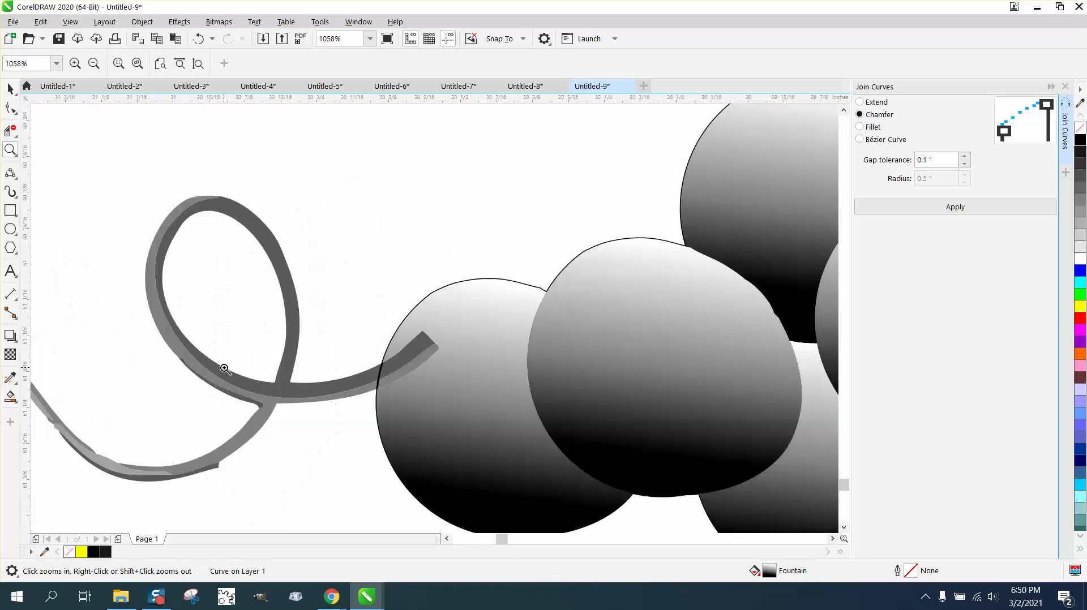
right_click(272, 310)
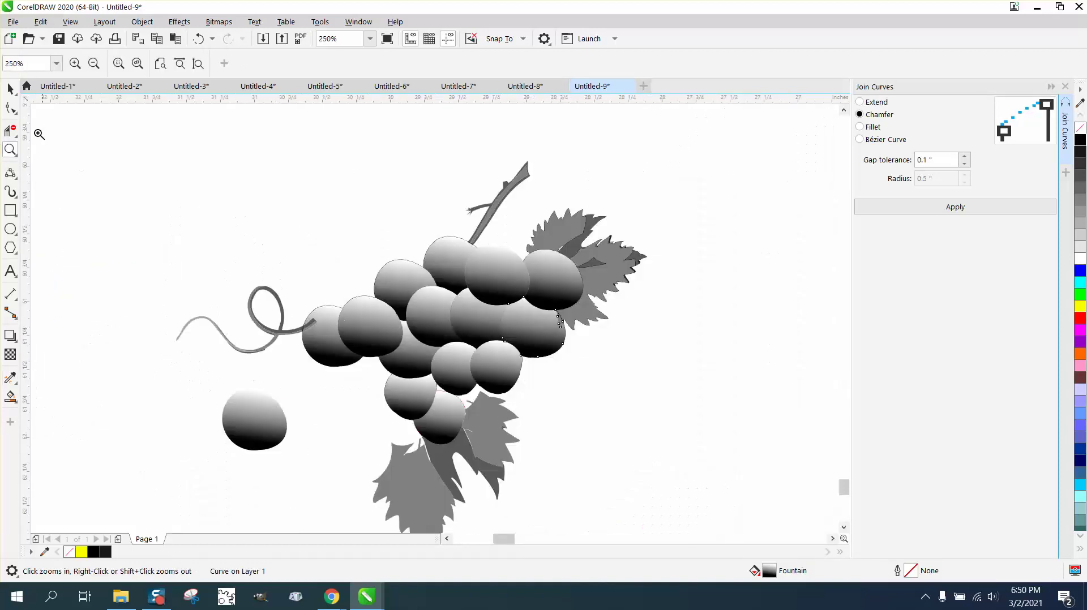
click(10, 91)
drag(154, 252, 319, 363)
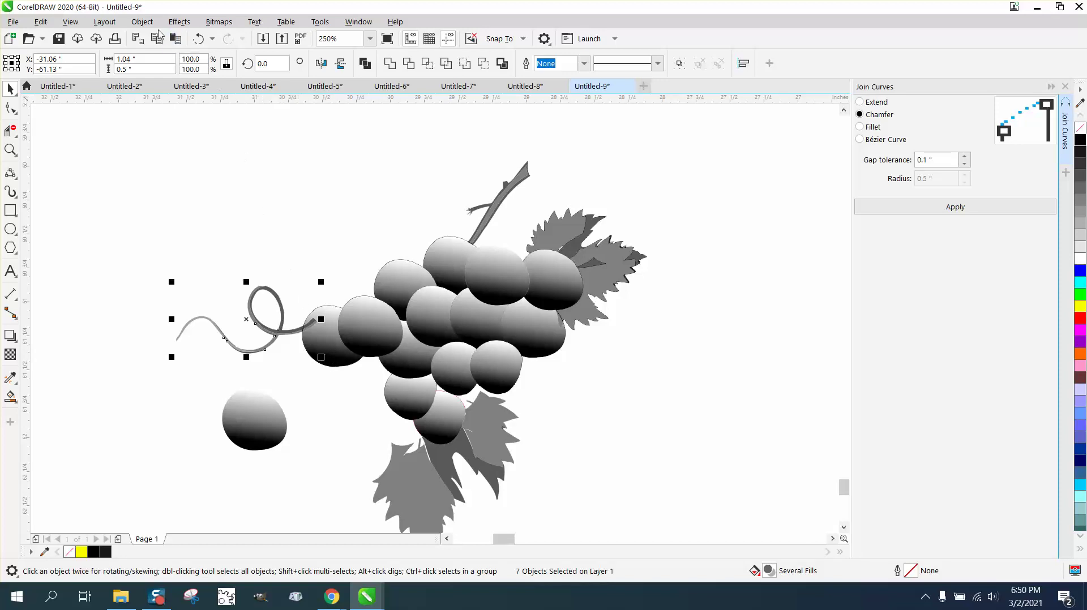
click(142, 21)
mouse_move(157, 230)
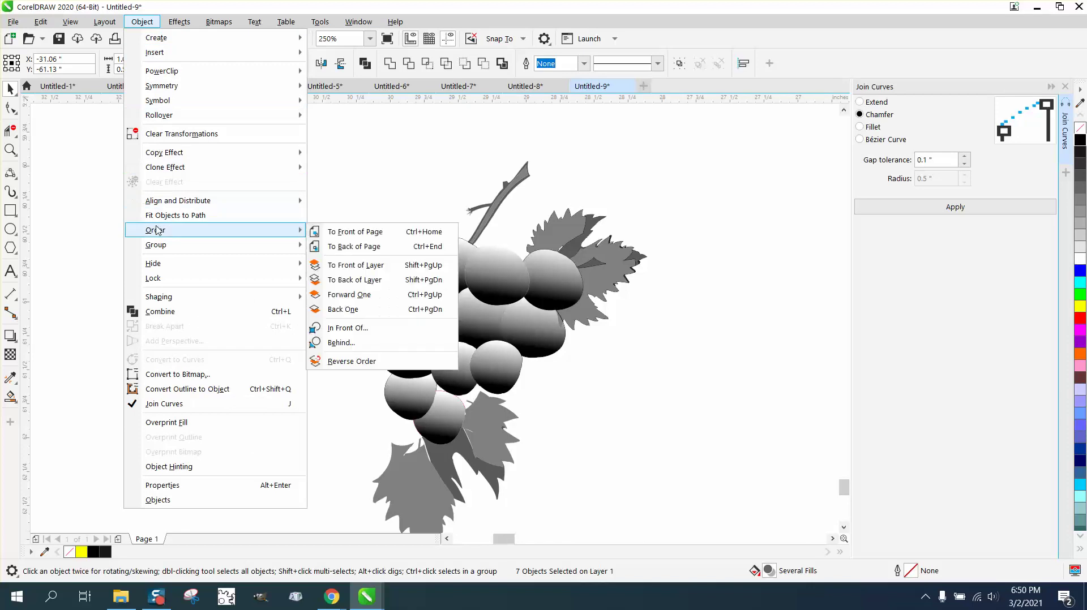
click(324, 247)
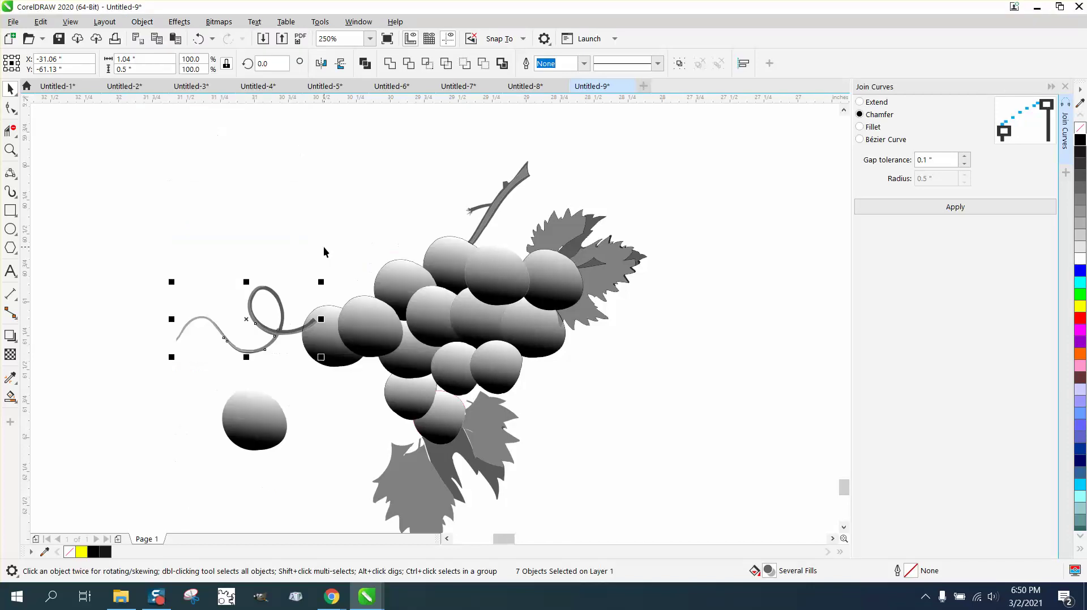
- Bring the leftmost grape to the front of the page, then deselect it
click(327, 308)
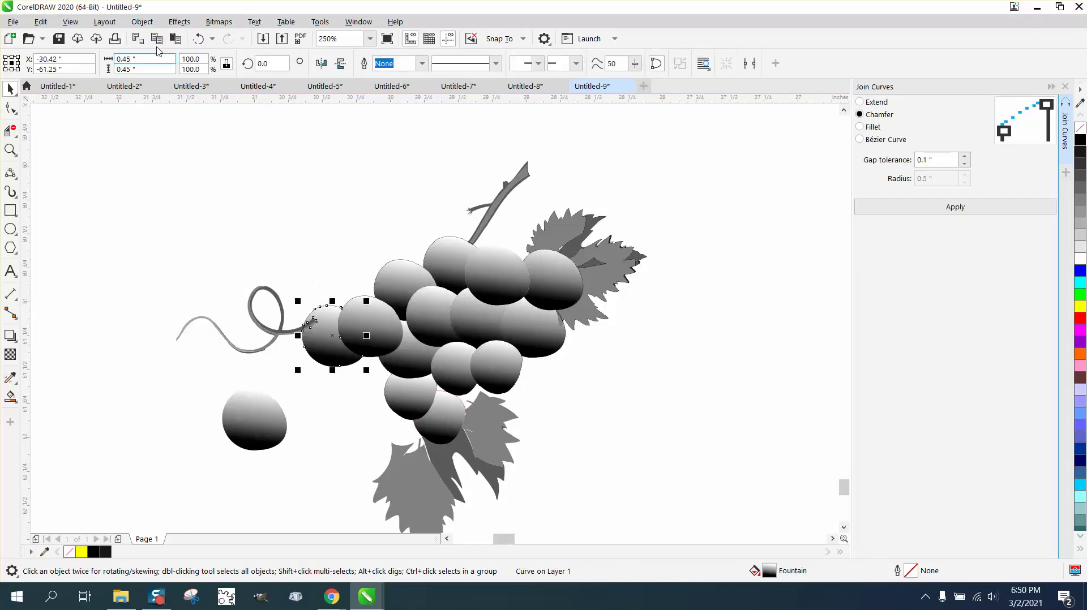
click(142, 21)
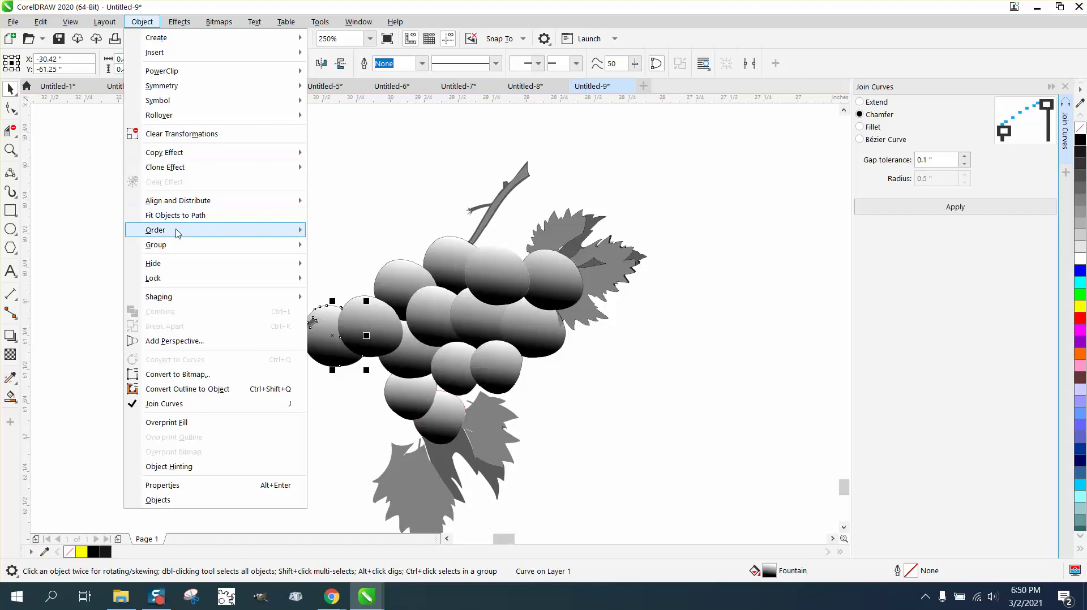
mouse_move(175, 230)
click(337, 232)
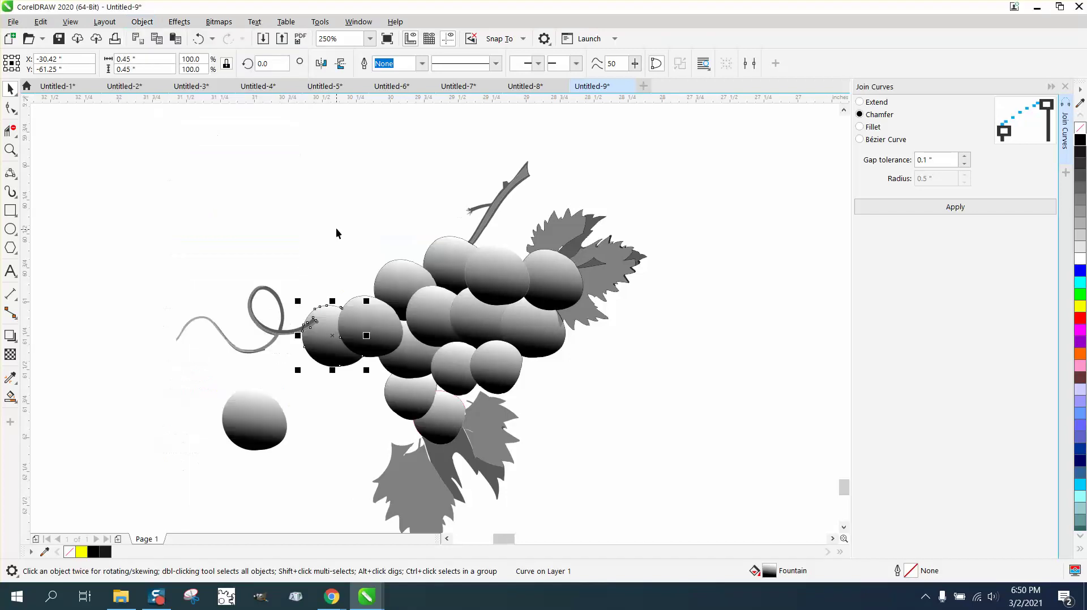
click(282, 253)
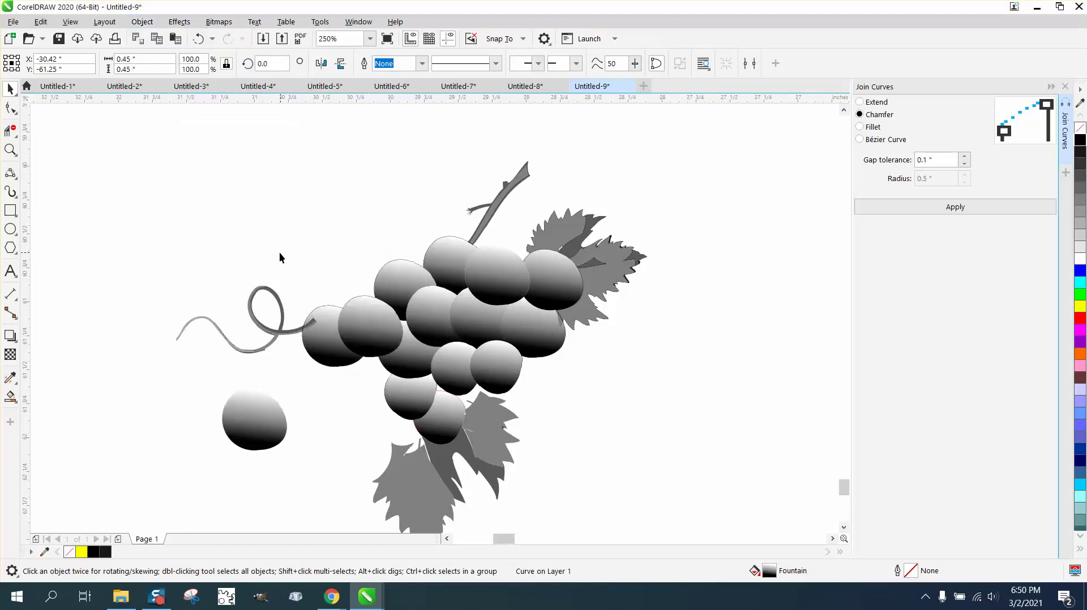
click(11, 151)
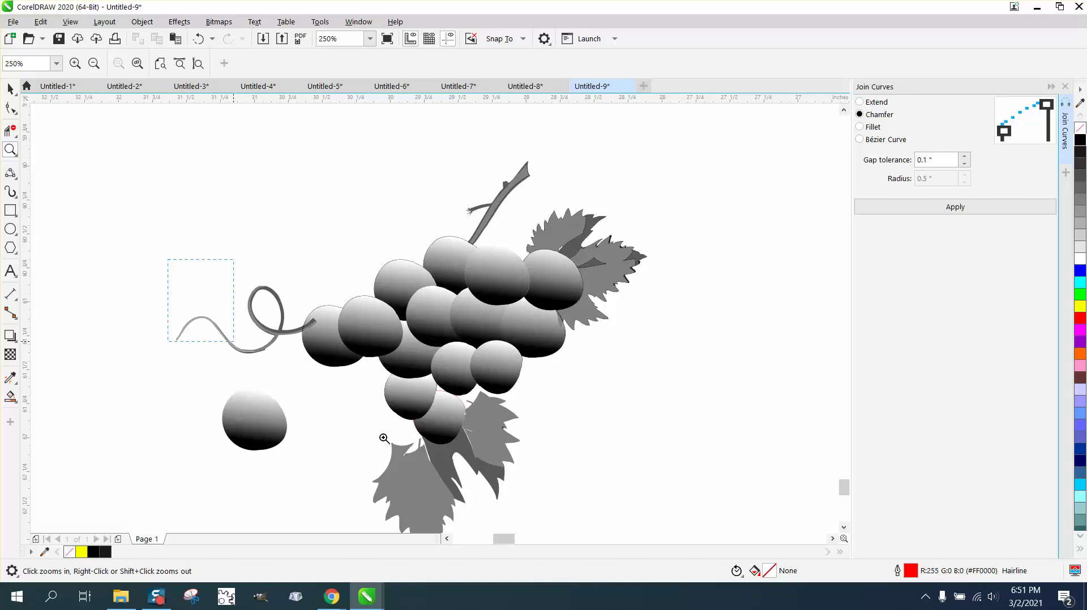
- Select all six vine tendril pieces and move the whole tendril left
click(77, 177)
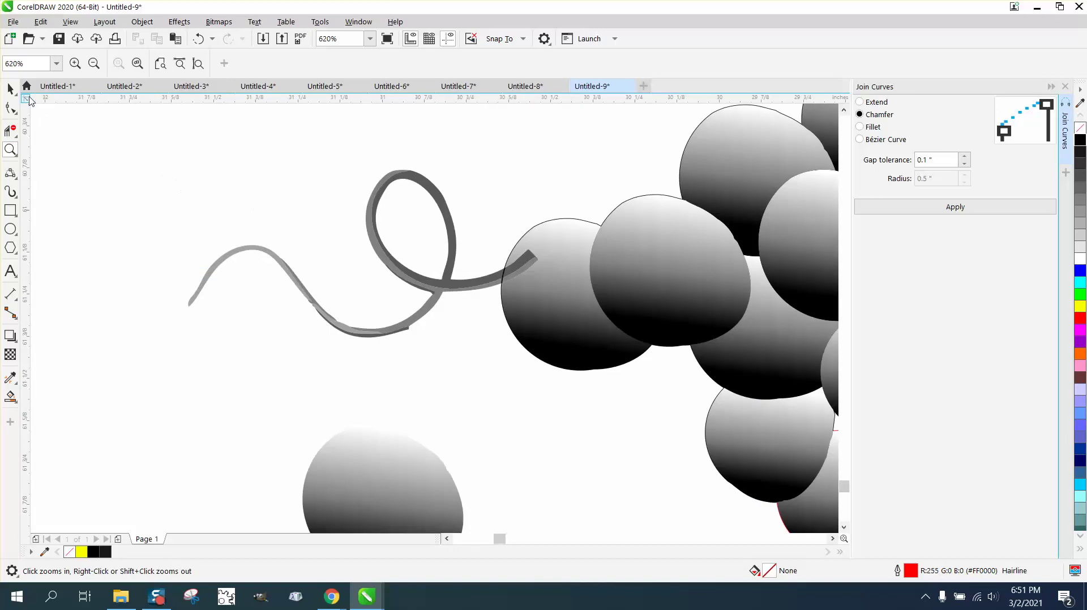
key(space)
drag(451, 265, 355, 268)
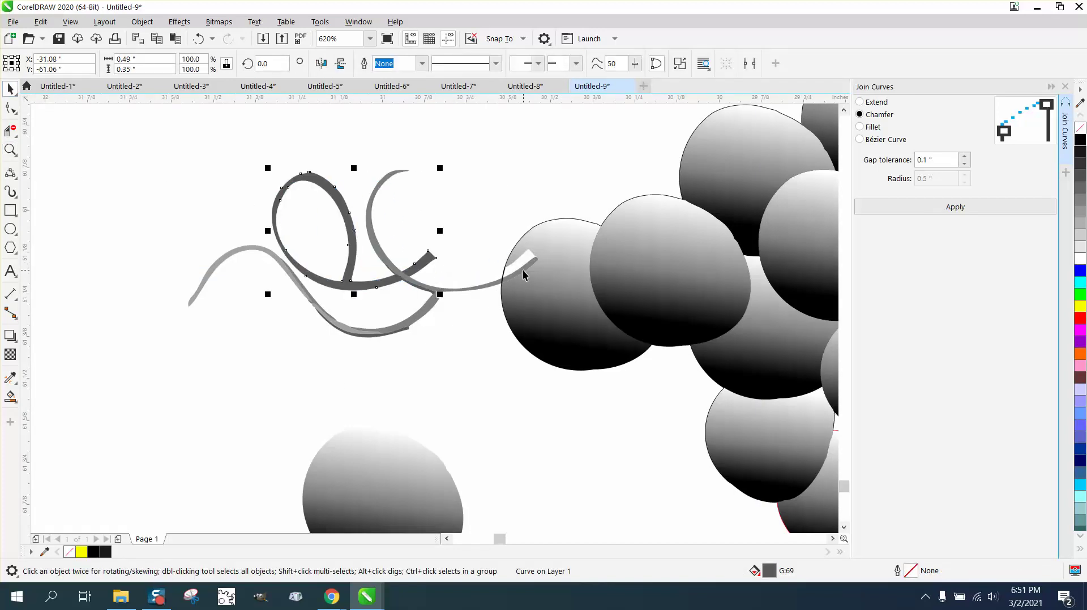
click(198, 38)
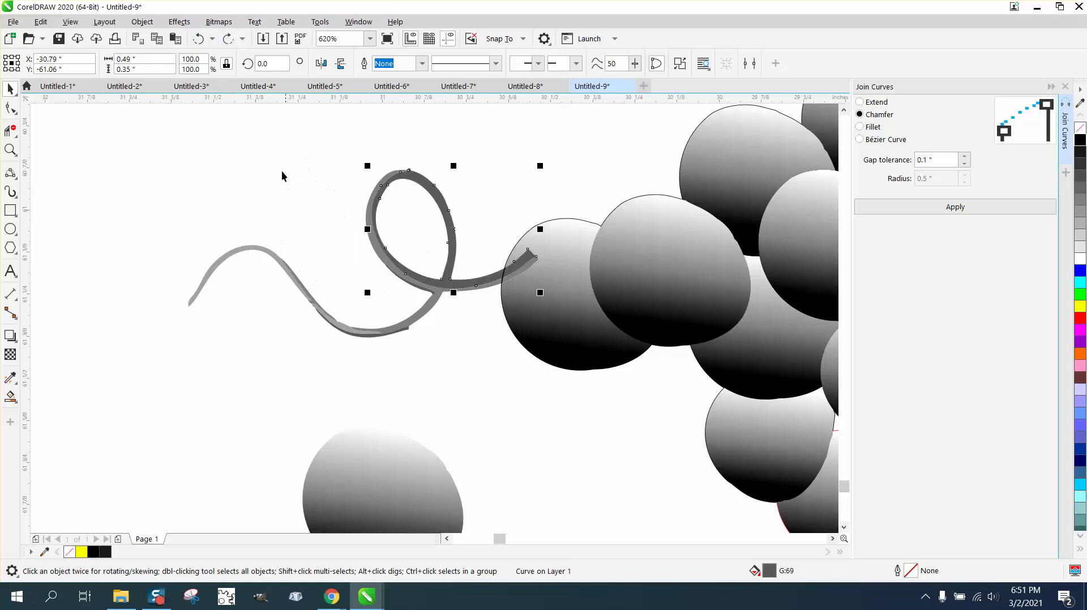
drag(191, 150, 248, 272)
drag(530, 386, 532, 388)
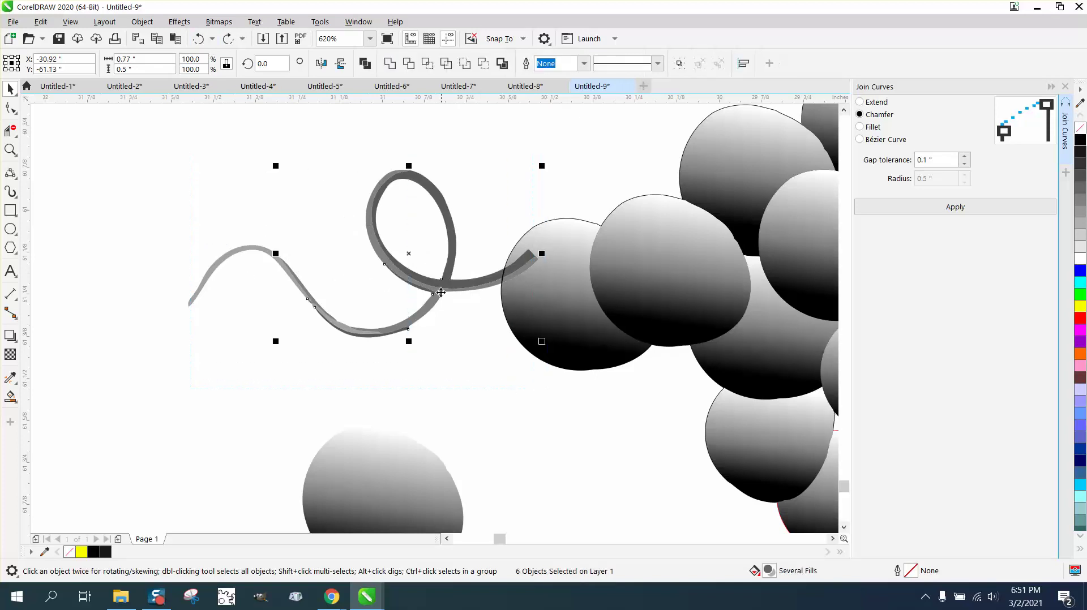
drag(412, 254, 337, 255)
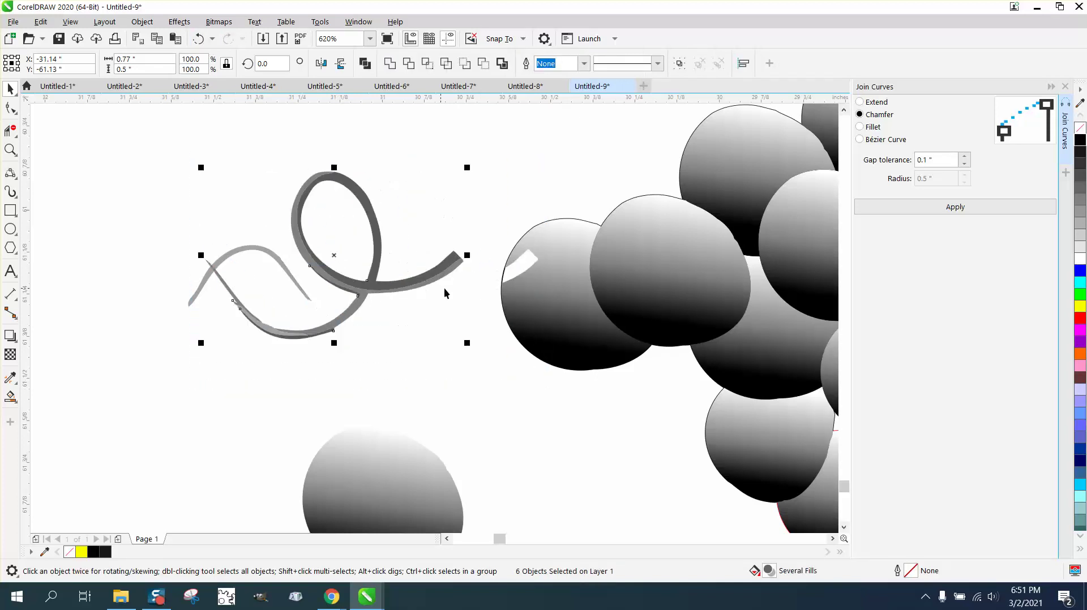
- Delete the leftmost grape's shape and Smart Fill its empty outline black
click(541, 270)
key(Delete)
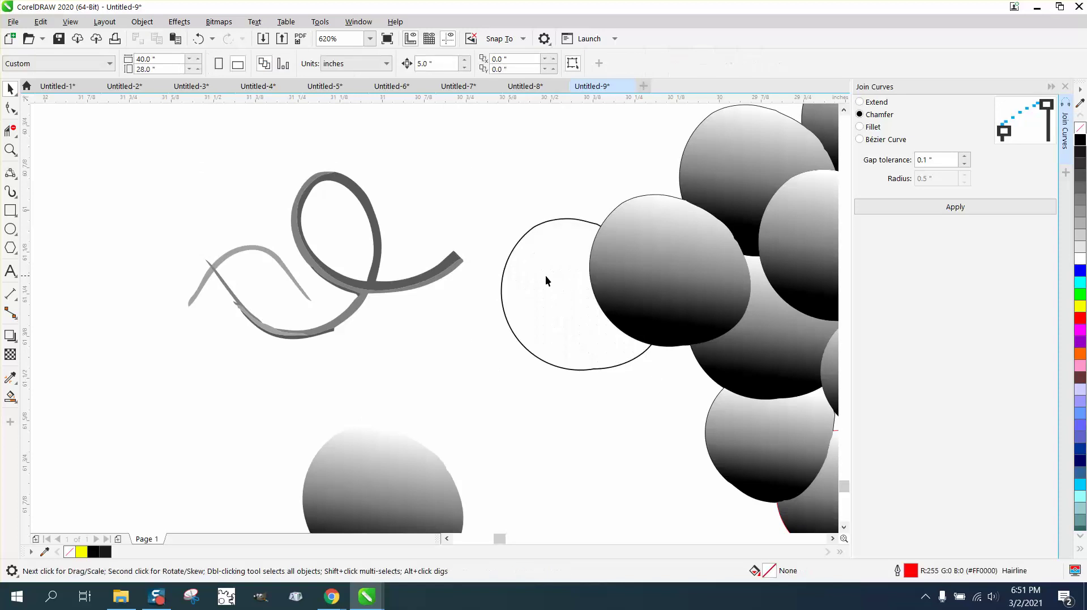
click(10, 397)
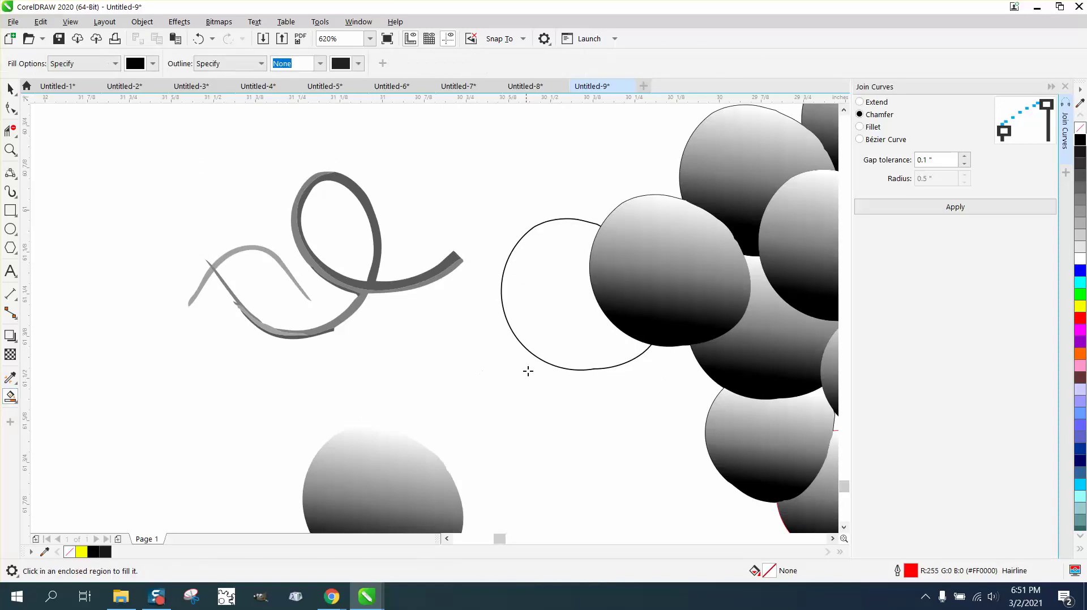
click(568, 347)
click(10, 89)
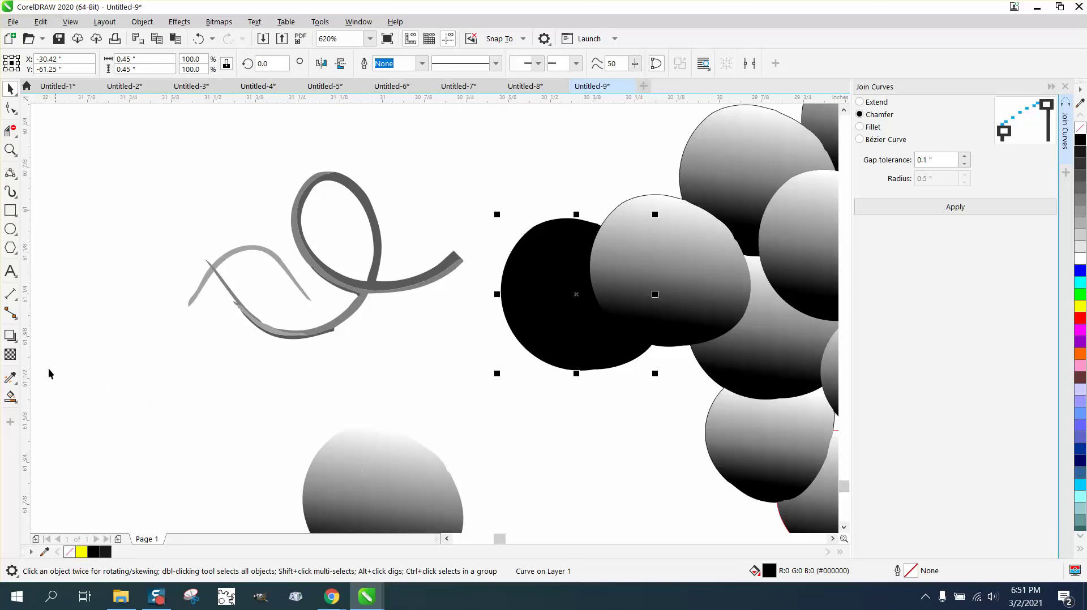
- Copy the bottom grape's gradient onto the new black circle and the tendril loop
click(10, 378)
click(63, 394)
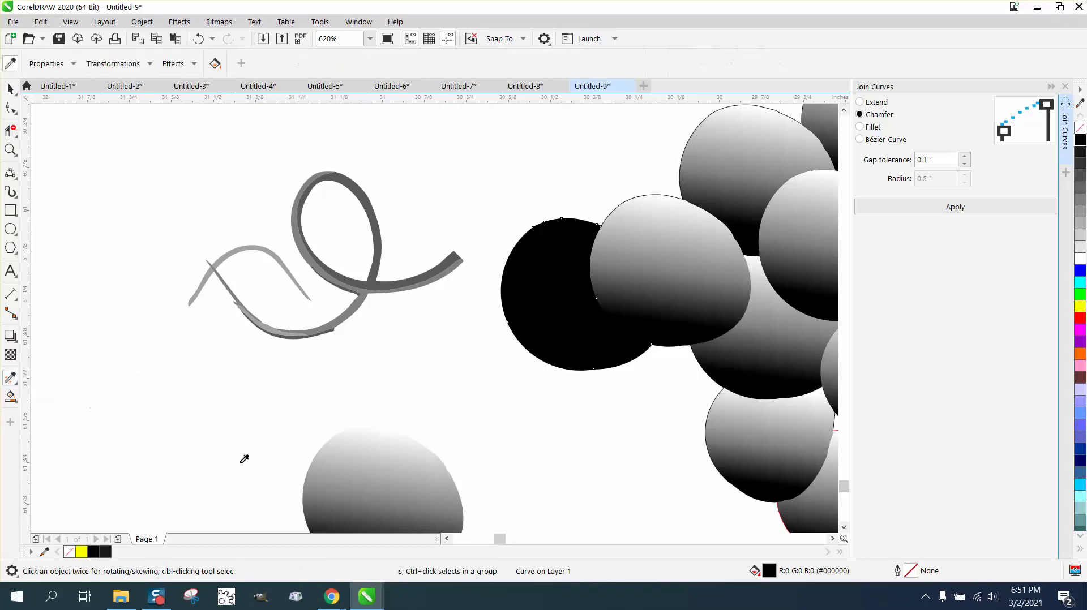
click(367, 495)
click(540, 318)
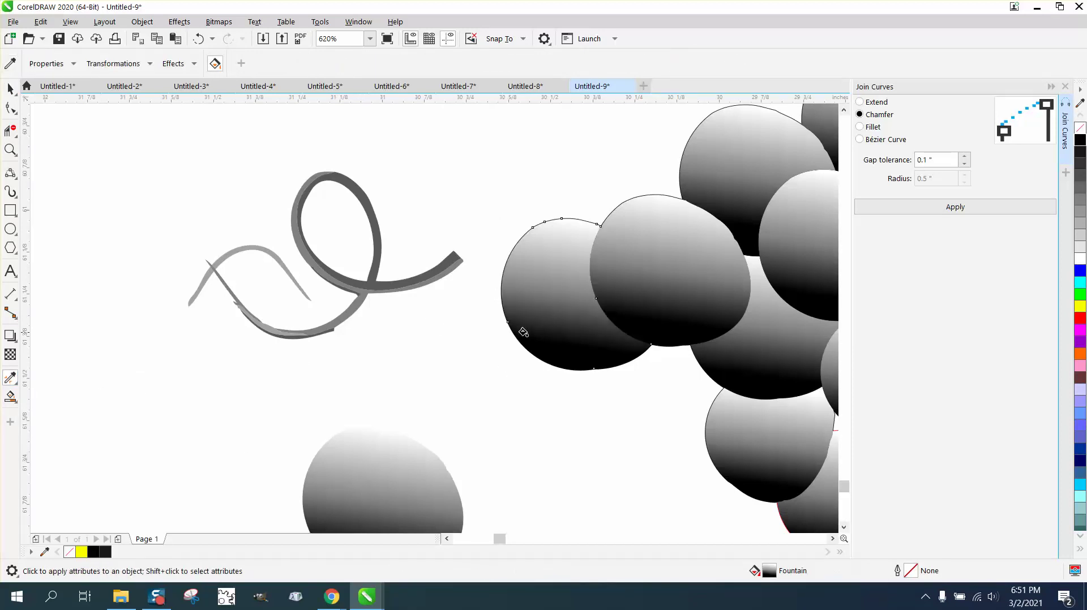
click(10, 64)
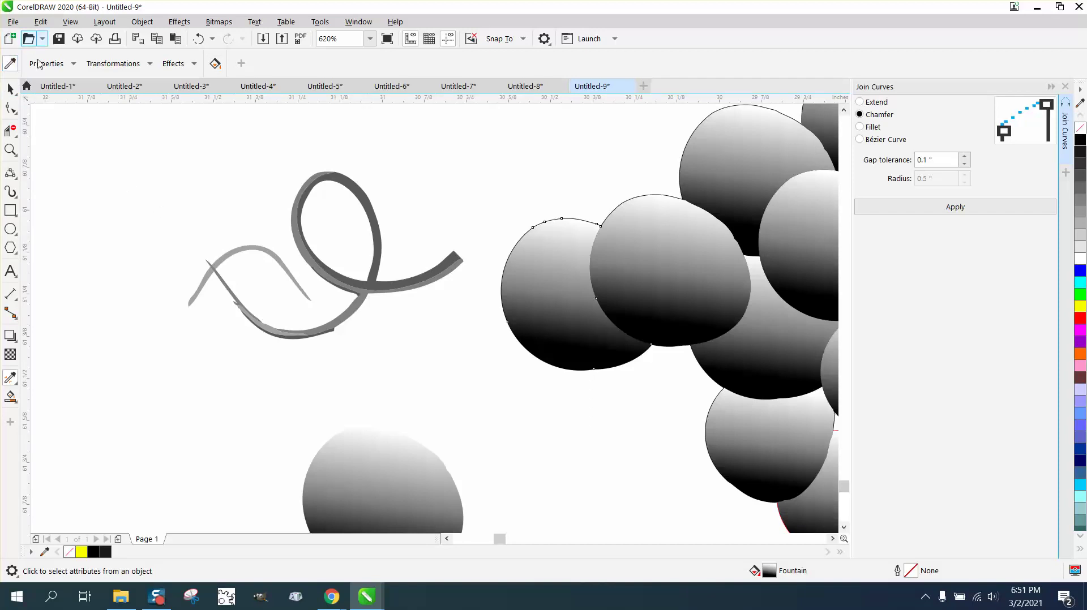
click(372, 221)
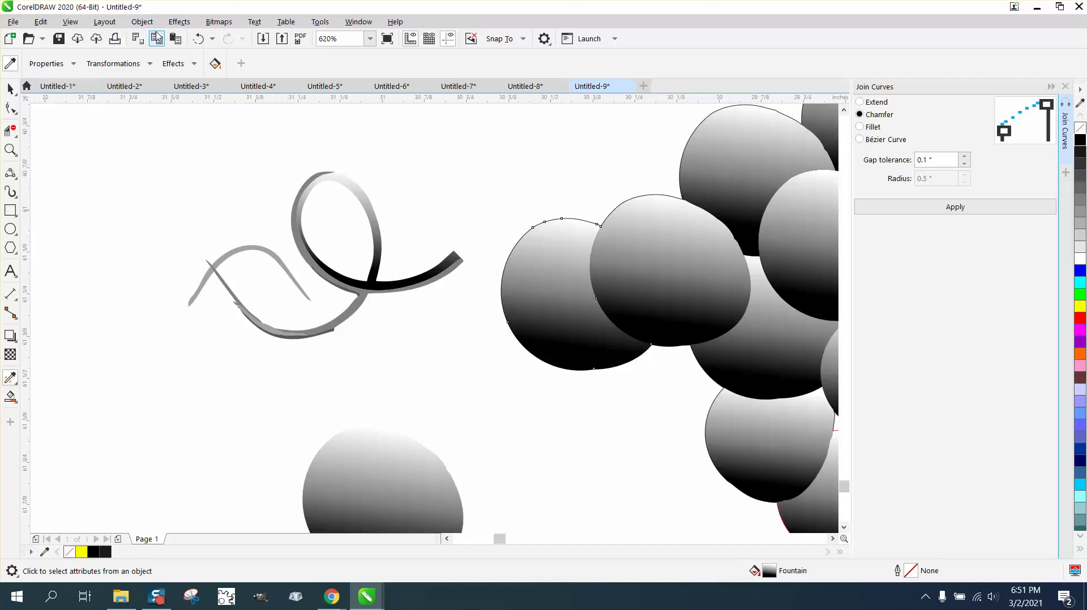
- Undo the tendril loop's gradient and move the seven tendril pieces back against the leftmost grape
click(198, 38)
click(10, 89)
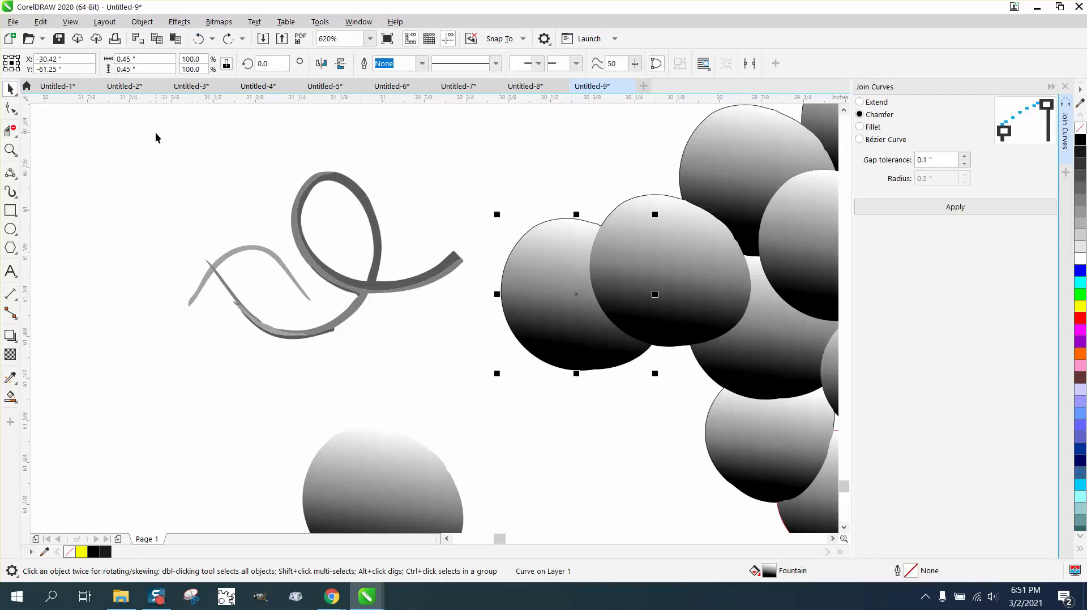
drag(145, 158, 378, 347)
drag(483, 394, 482, 394)
drag(396, 288, 459, 313)
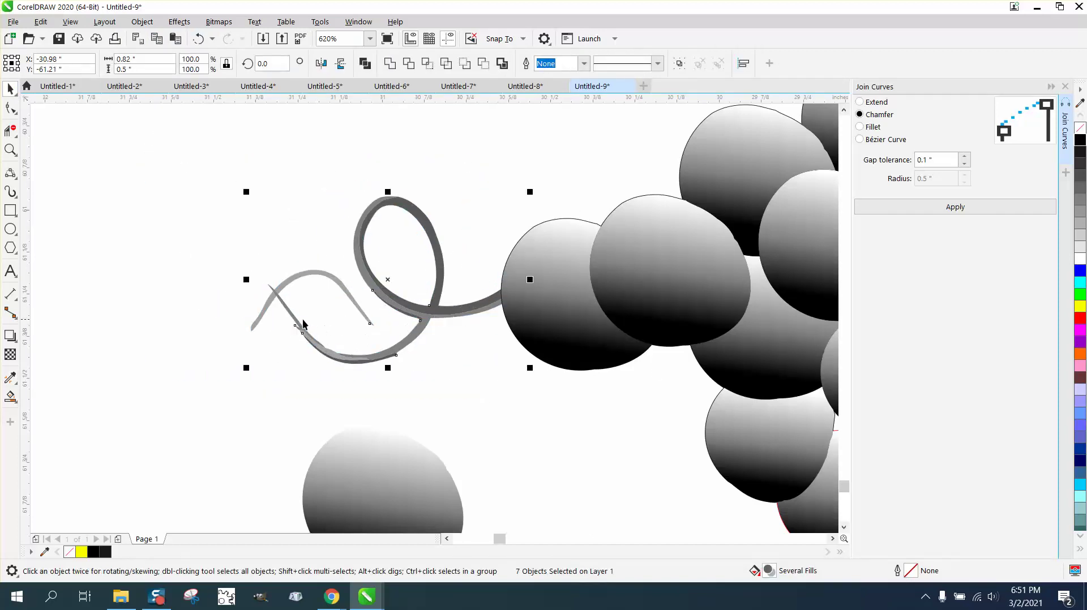
- Delete the loose light grey tendril strand
click(327, 282)
click(331, 279)
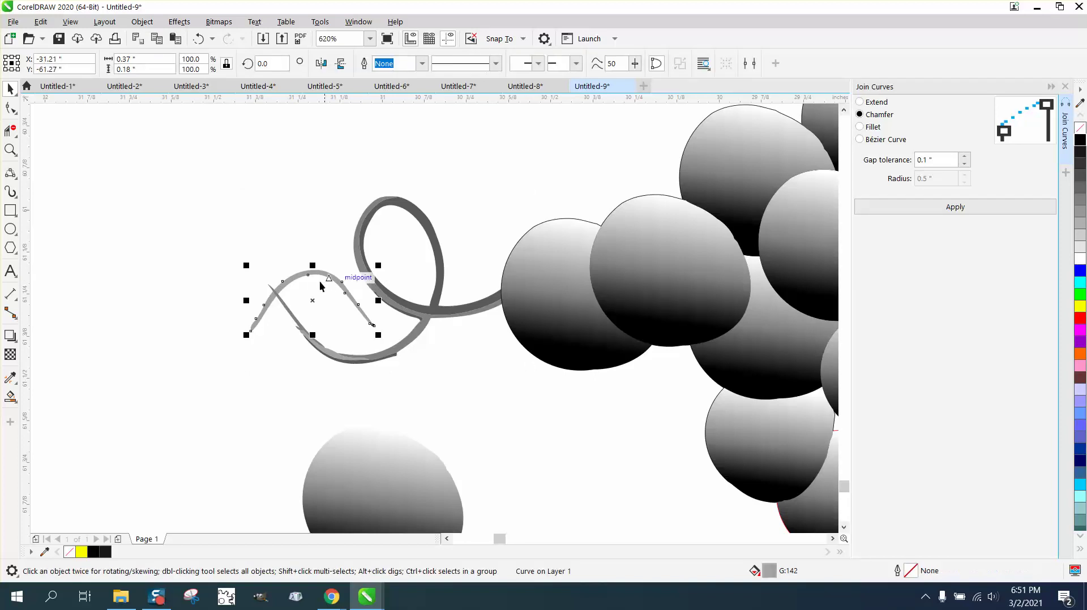
key(Delete)
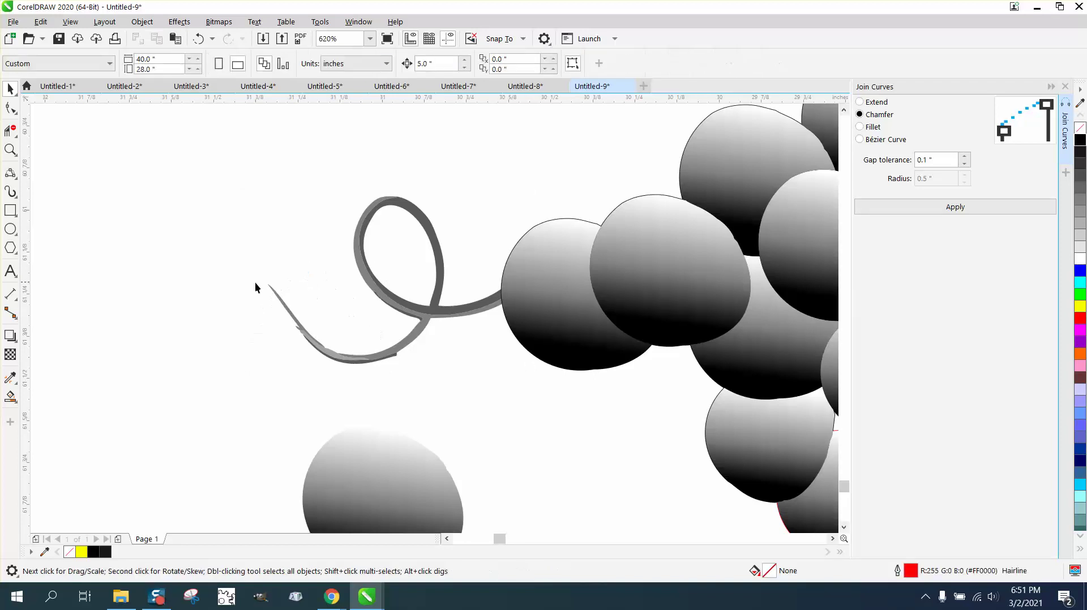
scroll(292, 316, down, 2)
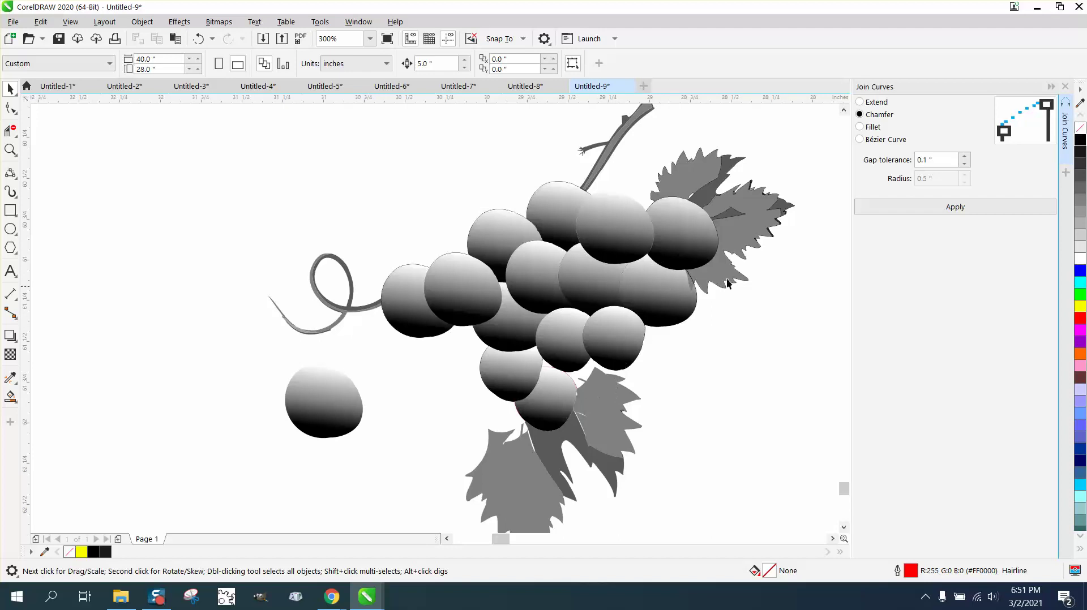
scroll(426, 294, down, 4)
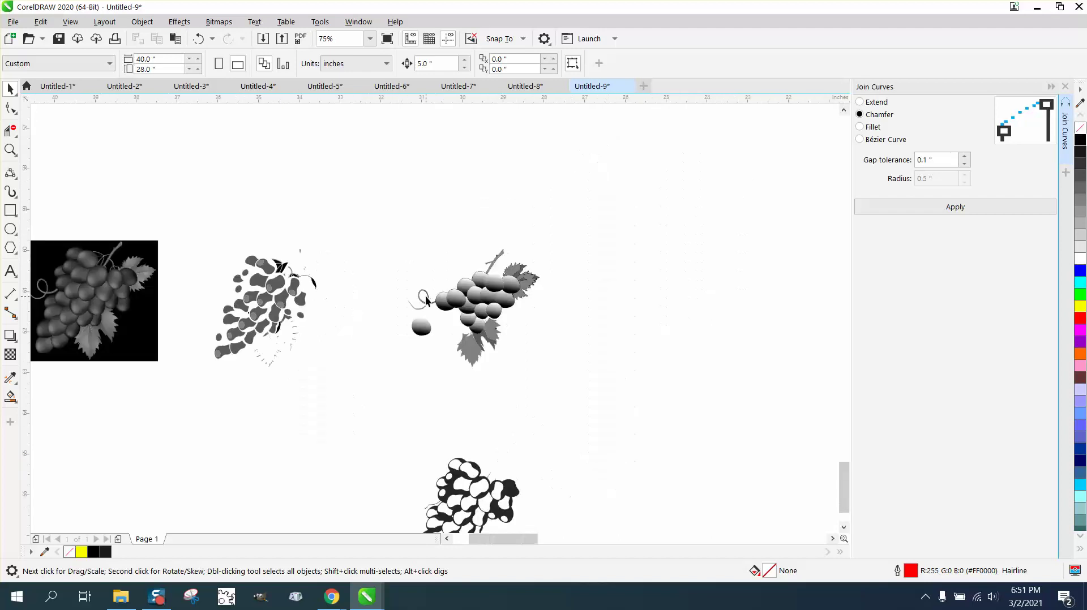
scroll(426, 295, down, 2)
scroll(531, 303, down, 2)
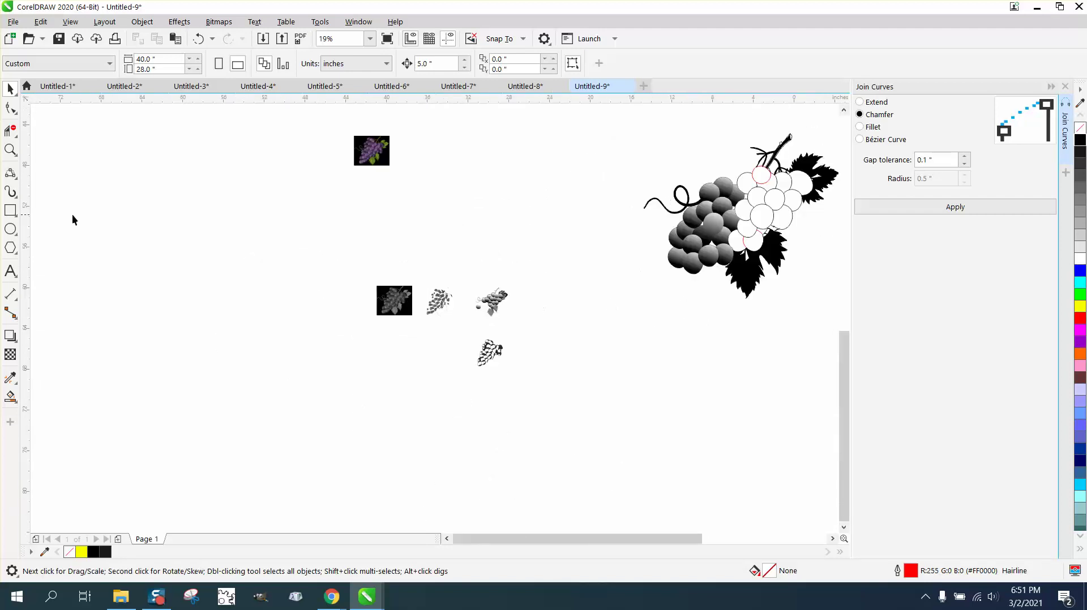
click(10, 149)
drag(630, 156, 790, 249)
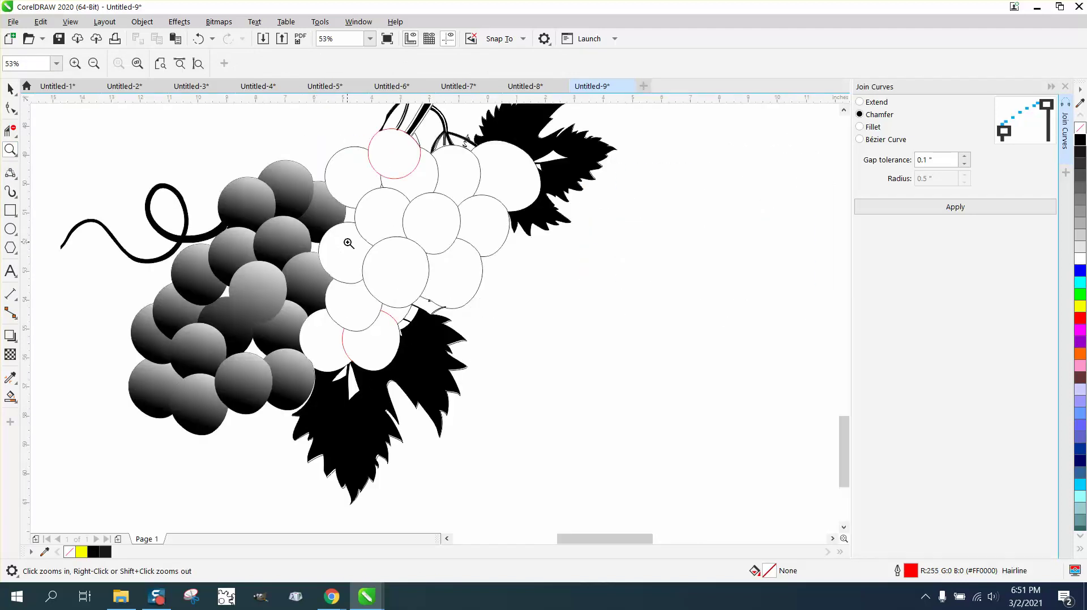
right_click(400, 251)
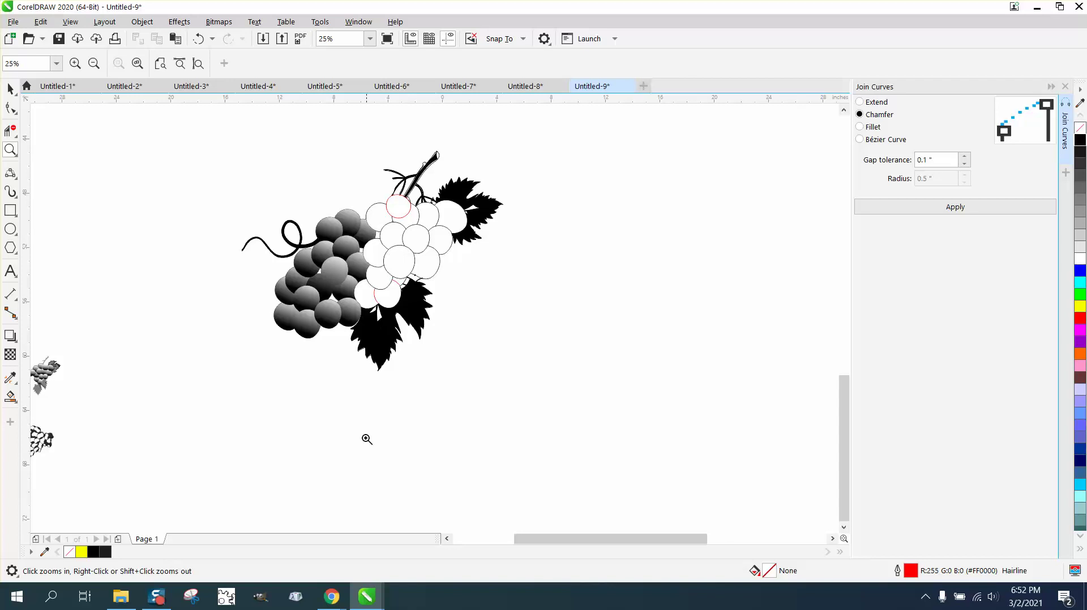